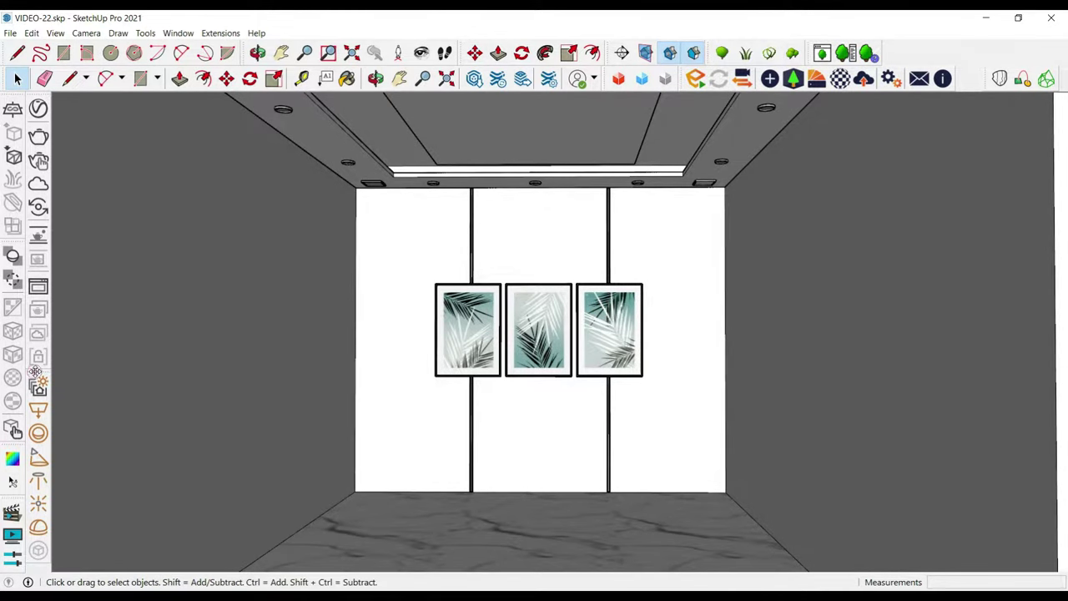
Step: Pull the V-Ray Lights toolbar out of the left dock so it floats over the viewport
mouse_move(36, 373)
left_mouse_down()
mouse_move(253, 284)
mouse_move(177, 202)
left_mouse_up()
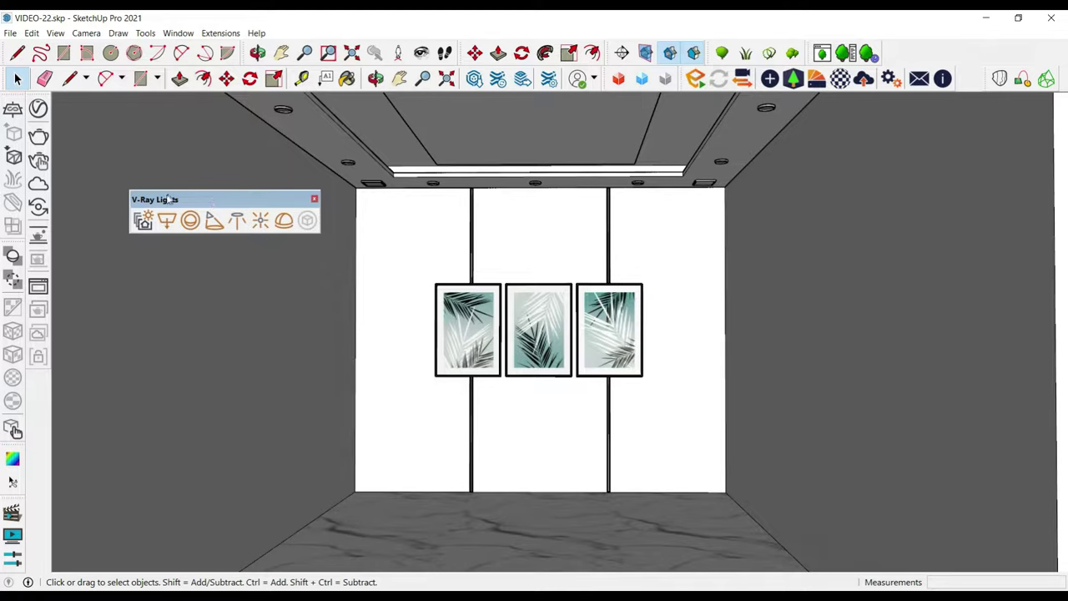
left_click_drag(142, 193, 123, 189)
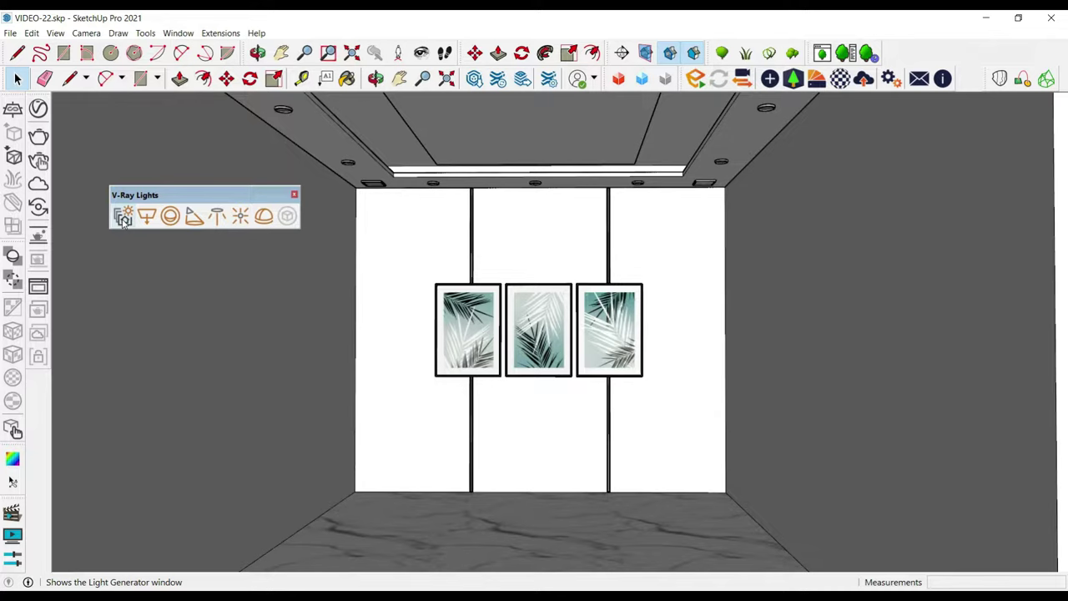
left_click(124, 217)
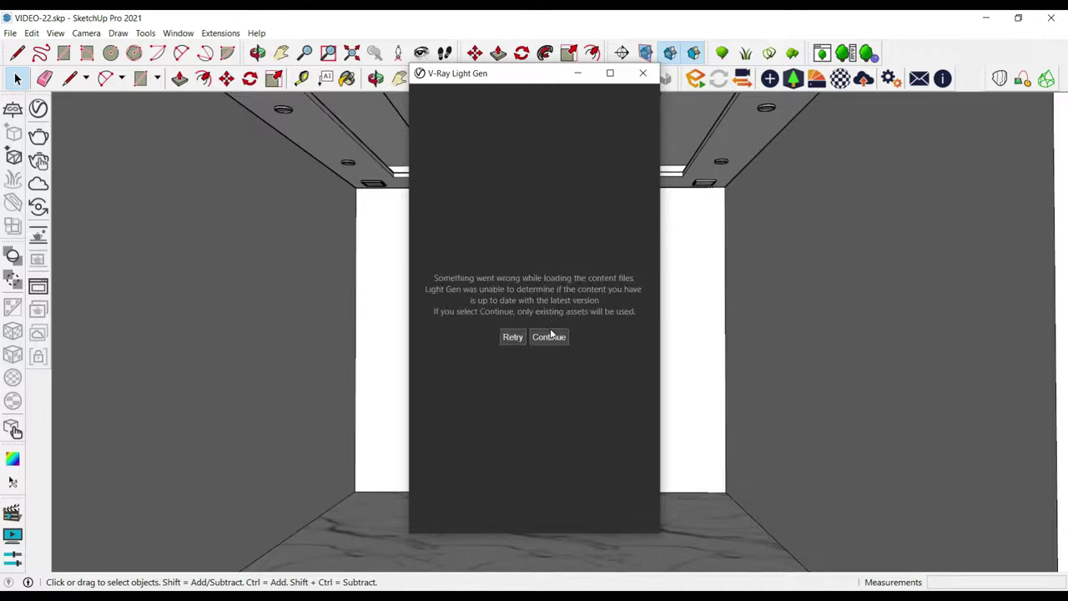
left_click(549, 337)
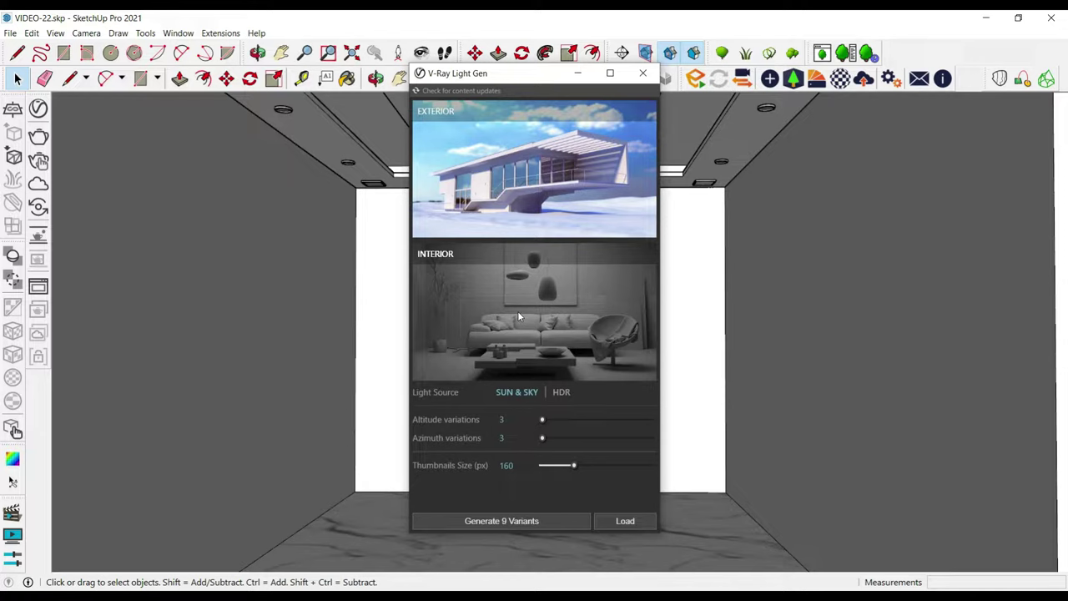
left_click(642, 73)
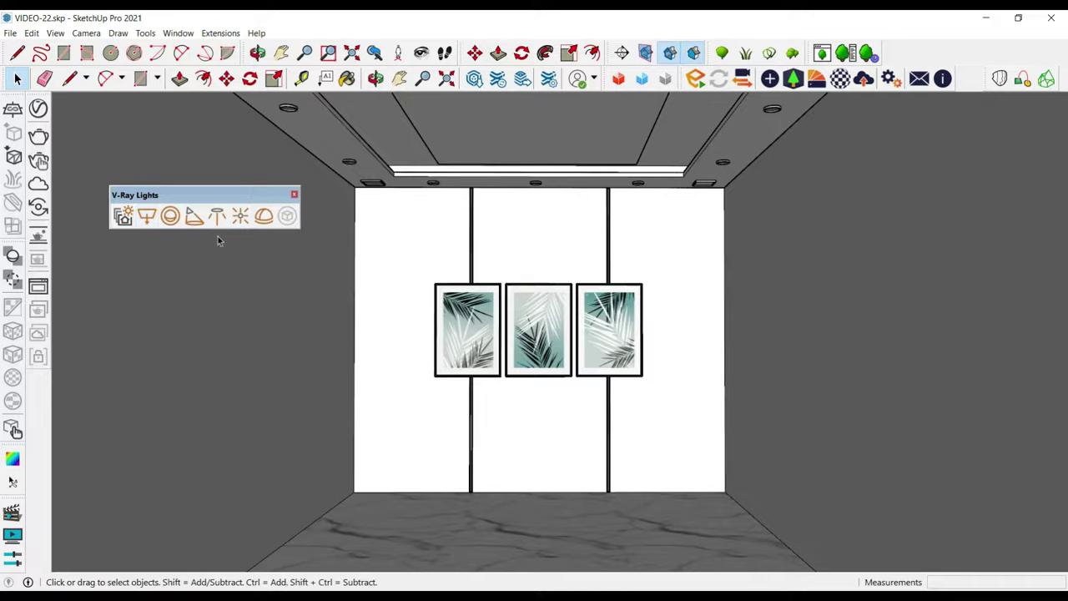
scroll(251, 150, "up", 3)
mouse_move(250, 150)
middle_mouse_down()
mouse_move(420, 146)
mouse_move(389, 356)
mouse_move(382, 303)
middle_mouse_up()
scroll(381, 303, "down", 2)
scroll(362, 348, "down", 2)
mouse_move(457, 207)
middle_mouse_down()
mouse_move(489, 267)
mouse_move(502, 196)
middle_mouse_up()
scroll(492, 267, "up", 2)
scroll(484, 254, "down", 2)
scroll(584, 501, "up", 1)
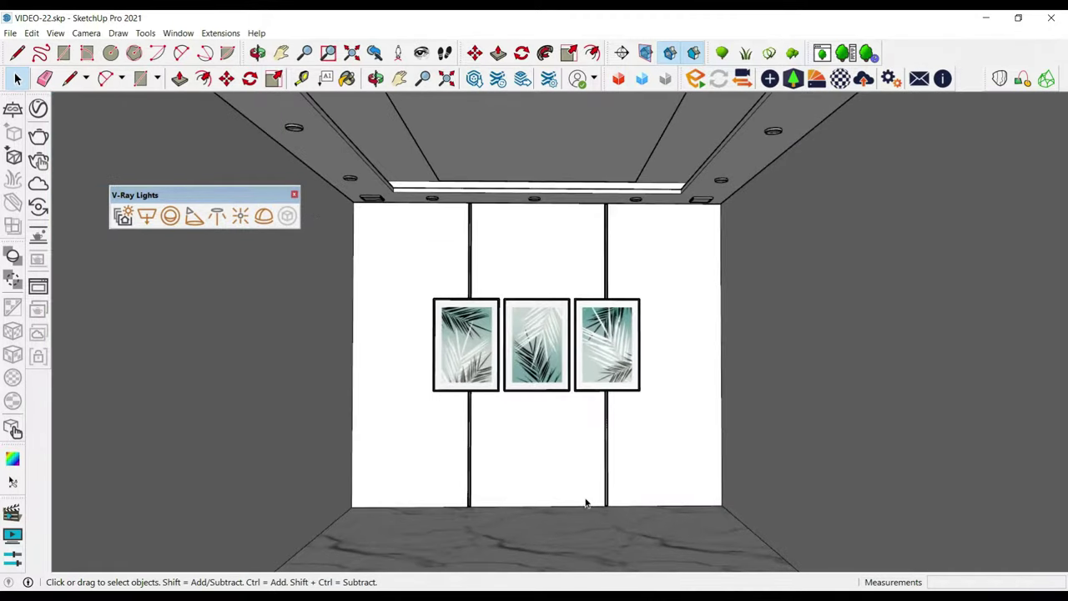
left_click(146, 215)
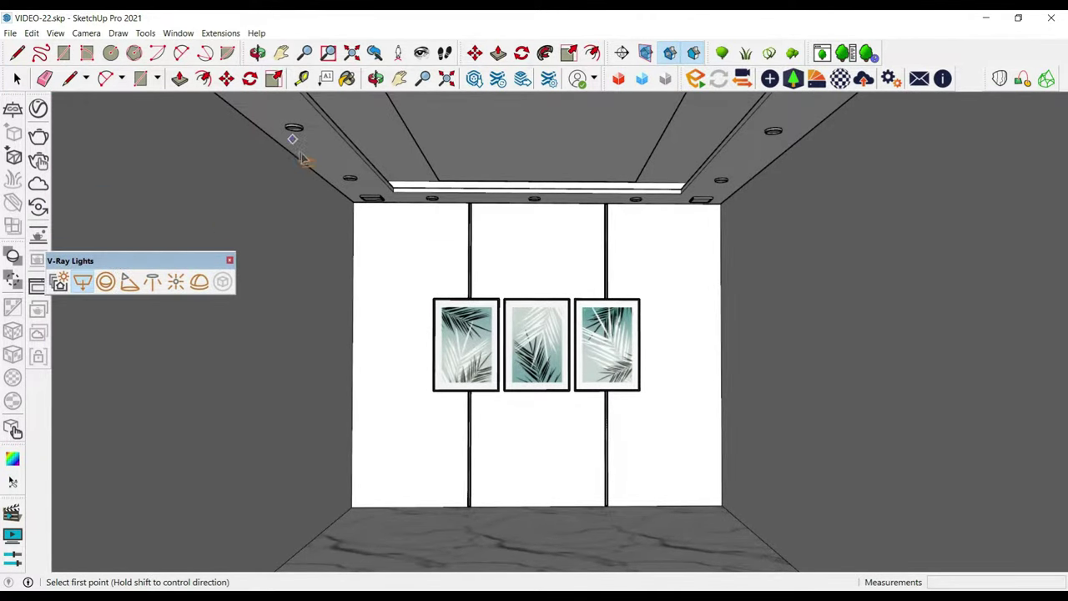
scroll(392, 229, "up", 2)
scroll(417, 231, "up", 2)
scroll(436, 217, "up", 2)
scroll(446, 120, "up", 1)
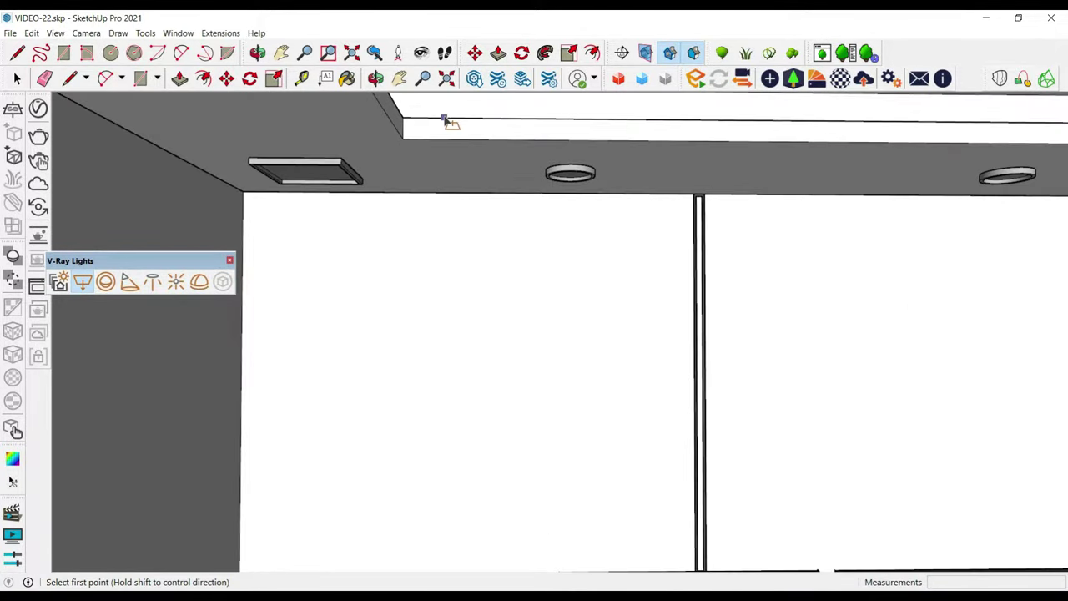
scroll(482, 208, "up", 1)
scroll(478, 206, "up", 2)
mouse_move(448, 234)
middle_mouse_down()
mouse_move(410, 281)
mouse_move(420, 262)
mouse_move(398, 273)
mouse_move(401, 312)
mouse_move(517, 348)
mouse_move(737, 310)
mouse_move(762, 370)
mouse_move(674, 393)
mouse_move(543, 346)
mouse_move(589, 324)
mouse_move(306, 293)
mouse_move(679, 250)
mouse_move(655, 320)
mouse_move(667, 348)
mouse_move(341, 286)
mouse_move(260, 257)
mouse_move(544, 291)
mouse_move(506, 310)
mouse_move(469, 300)
mouse_move(518, 313)
mouse_move(537, 281)
middle_mouse_up()
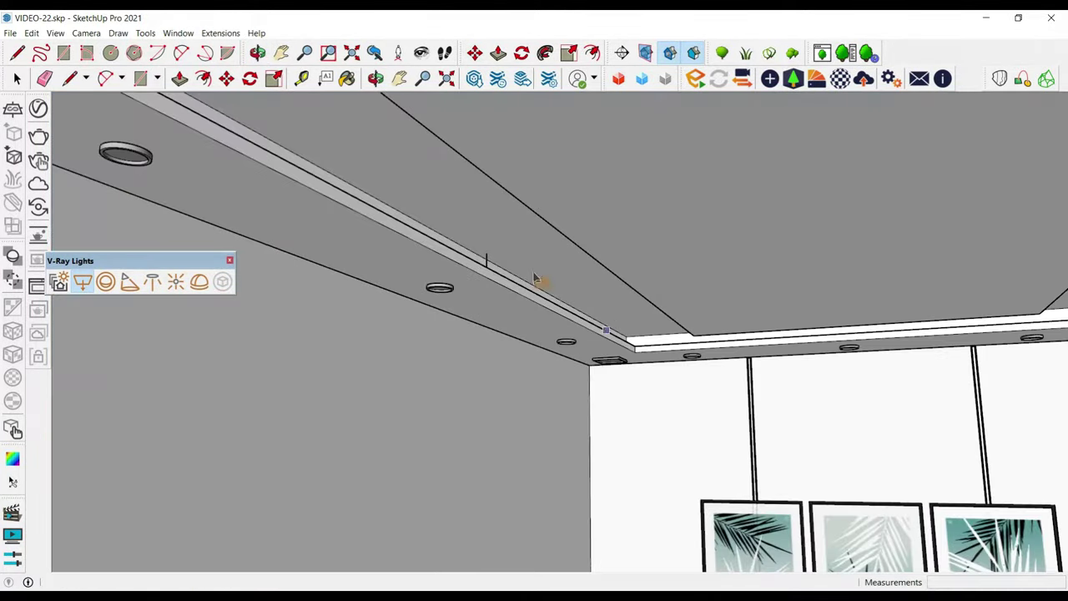
scroll(484, 259, "down", 2)
left_click(490, 267)
scroll(471, 269, "down", 3)
middle_click_drag(471, 270, 516, 298)
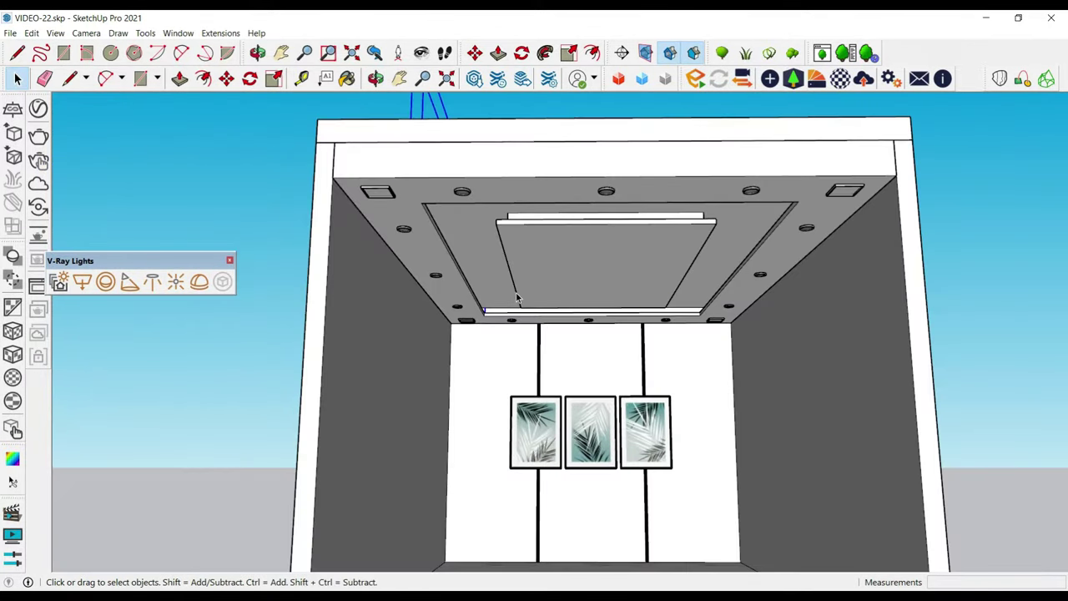
Step: Cancel the rectangle light placement and orbit toward the ceiling cove's left corner
left_click(82, 282)
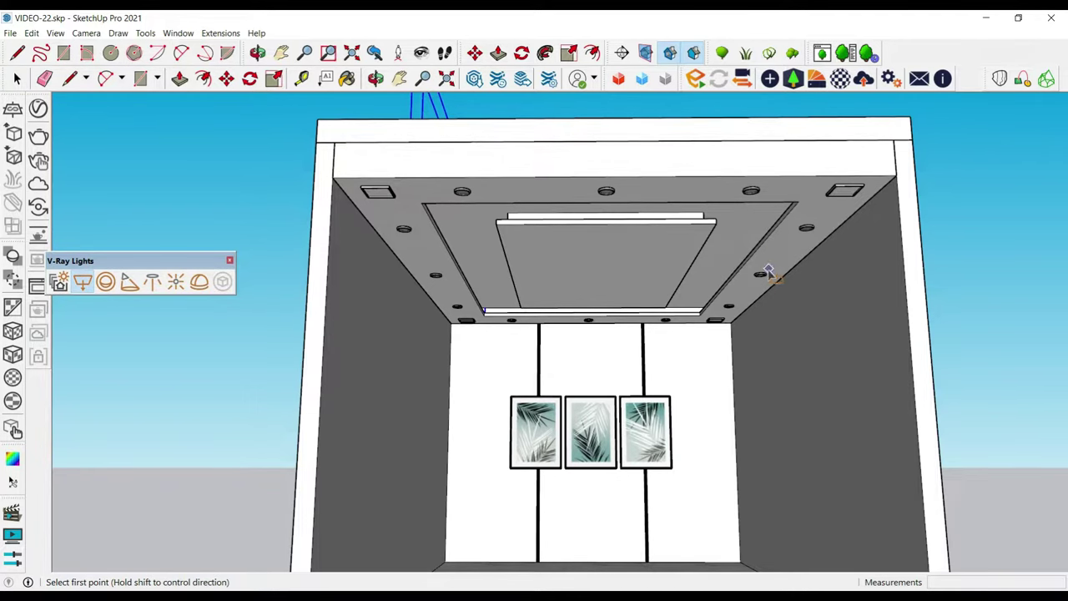
scroll(768, 272, "up", 2)
key("space")
scroll(715, 274, "down", 3)
scroll(715, 274, "up", 3)
middle_click_drag(715, 275, 501, 307)
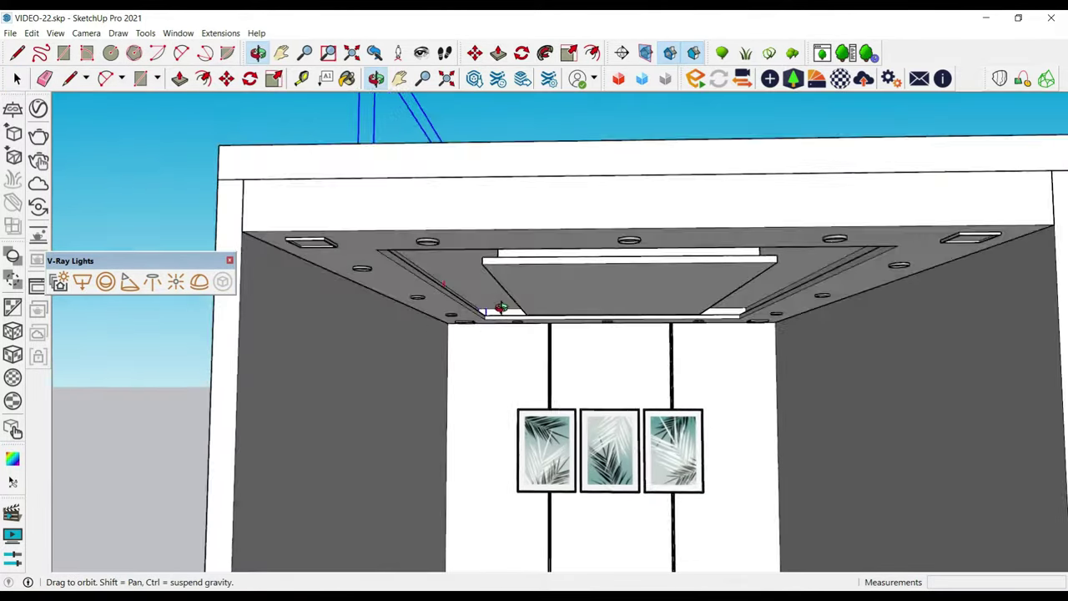
scroll(498, 307, "up", 2)
scroll(494, 307, "up", 2)
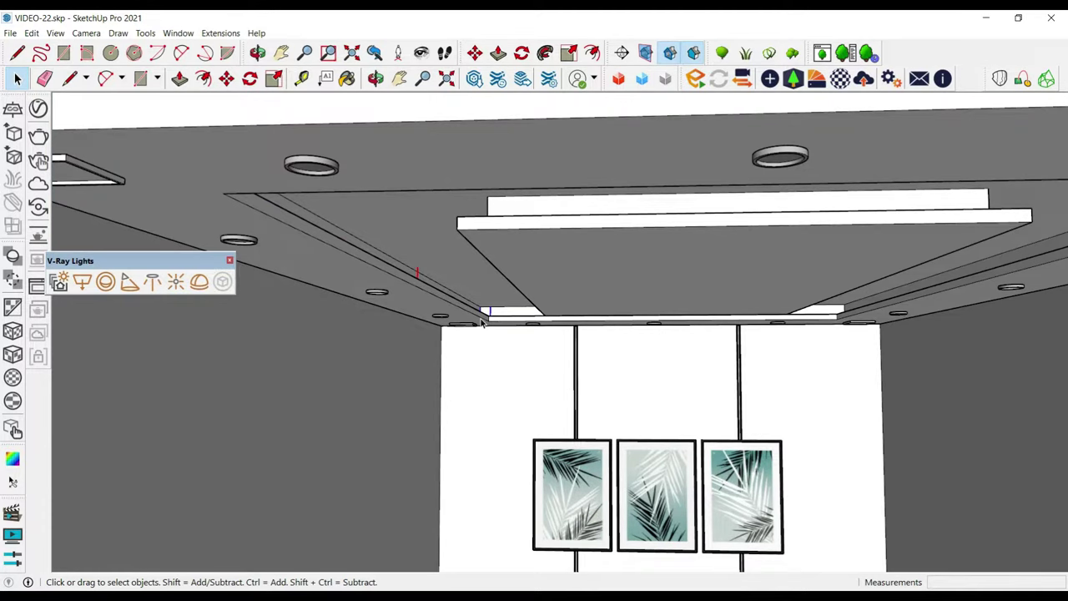
scroll(489, 333, "up", 2)
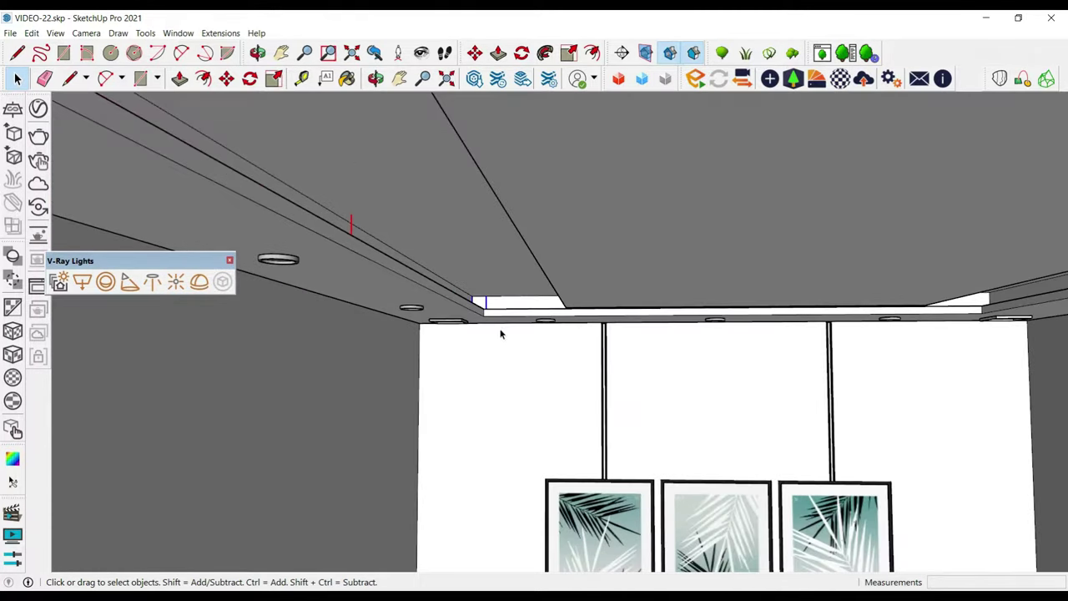
middle_click_drag(501, 333, 501, 280)
Step: Copy the thin corner piece from the cove's left front corner to its right front corner
key("m")
scroll(486, 291, "up", 2)
key("ctrl")
left_click(473, 294)
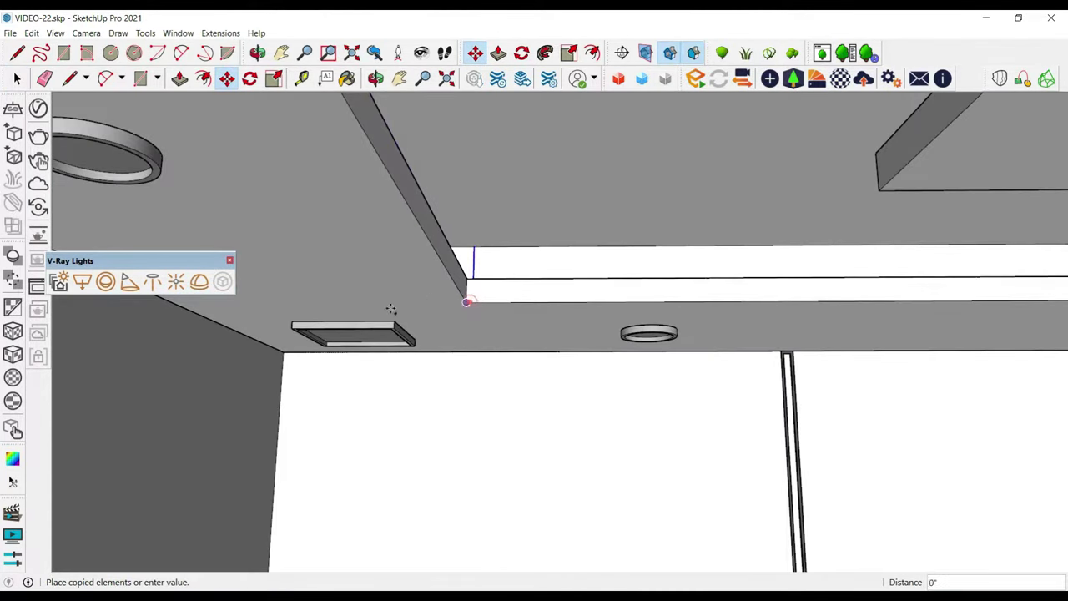
scroll(473, 293, "down", 3)
scroll(948, 339, "down", 2)
scroll(799, 324, "up", 5)
scroll(792, 316, "up", 2)
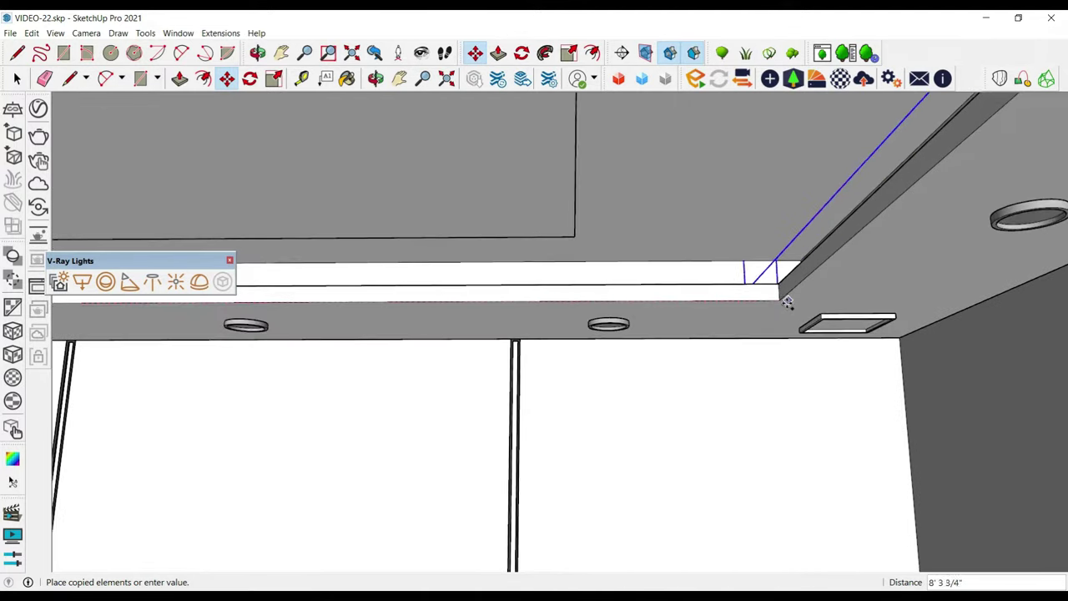
left_click(786, 301)
scroll(784, 299, "up", 2)
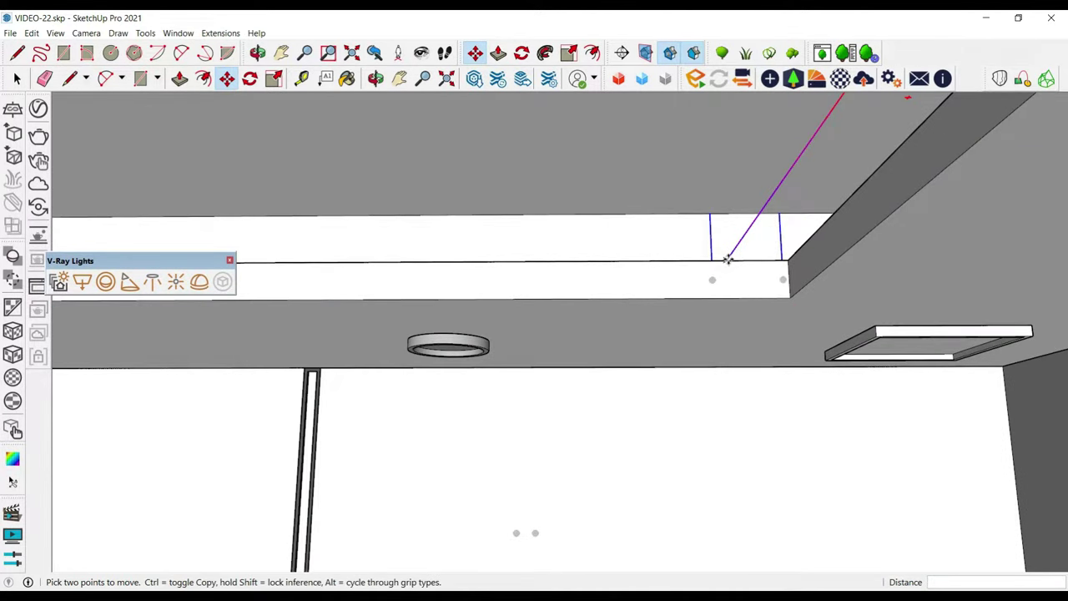
Step: Begin another move of the copied piece, then orbit out to view the whole ceiling
left_click(743, 264)
scroll(749, 262, "down", 2)
scroll(750, 262, "down", 2)
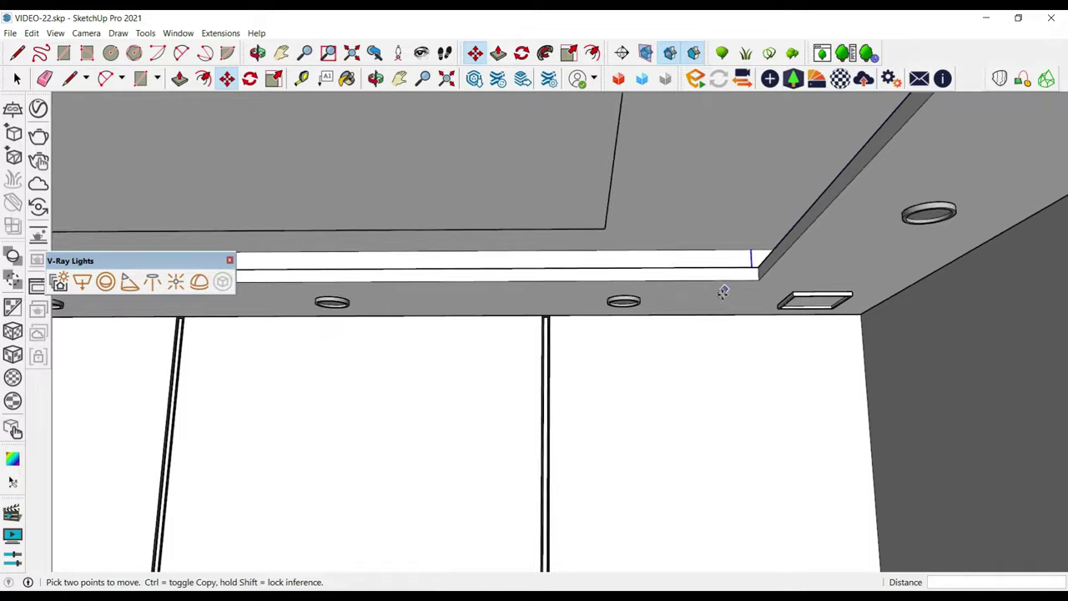
scroll(715, 293, "down", 2)
scroll(692, 296, "down", 2)
mouse_move(691, 286)
middle_mouse_down()
mouse_move(650, 284)
mouse_move(779, 370)
middle_mouse_up()
key("space")
mouse_move(720, 336)
middle_mouse_down()
mouse_move(414, 247)
mouse_move(819, 248)
middle_mouse_up()
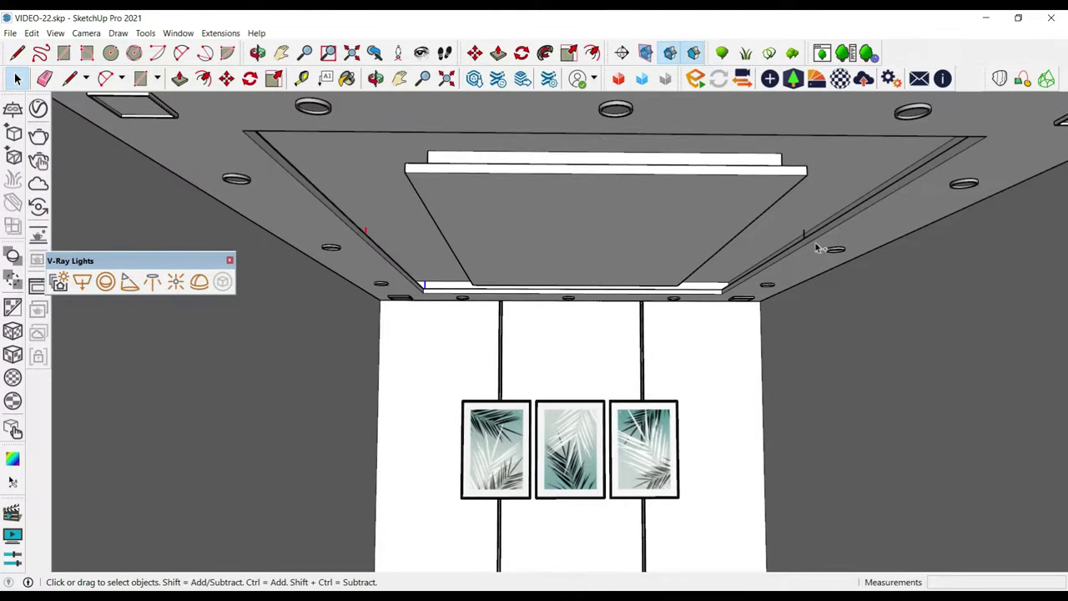
scroll(804, 234, "down", 3)
Step: Rotate the copied cove piece 90° about a point on the ceiling
scroll(751, 233, "down", 2)
key("q")
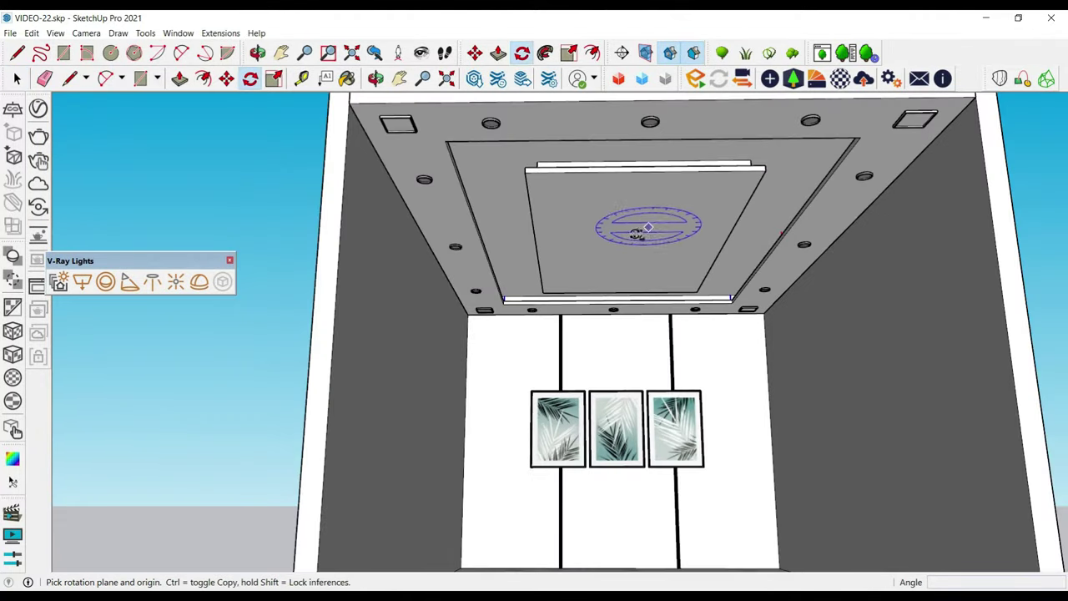
left_click(665, 231)
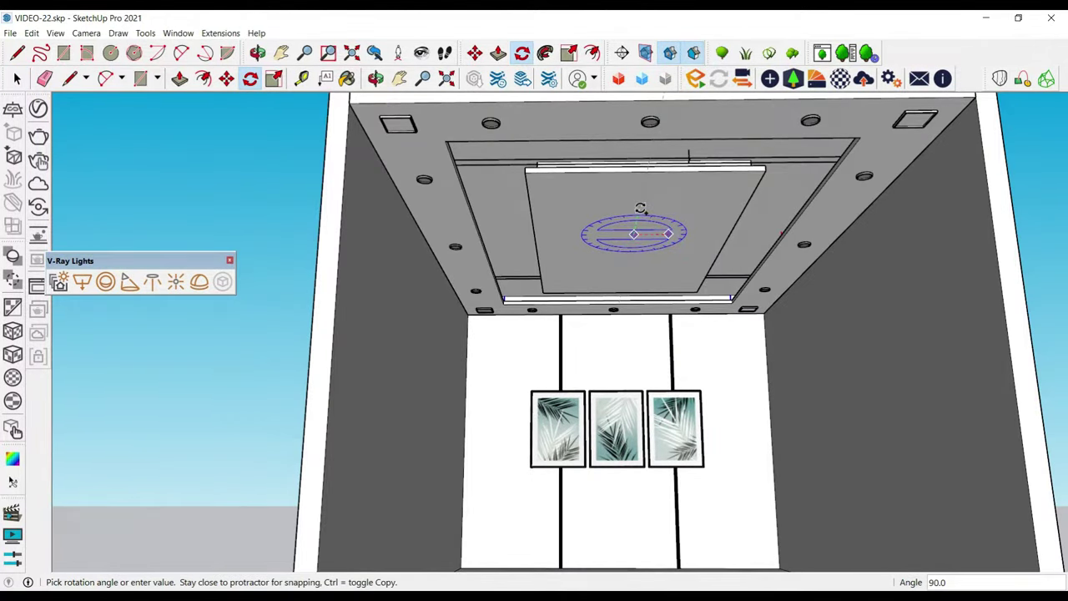
left_click(640, 208)
key("space")
scroll(773, 163, "up", 2)
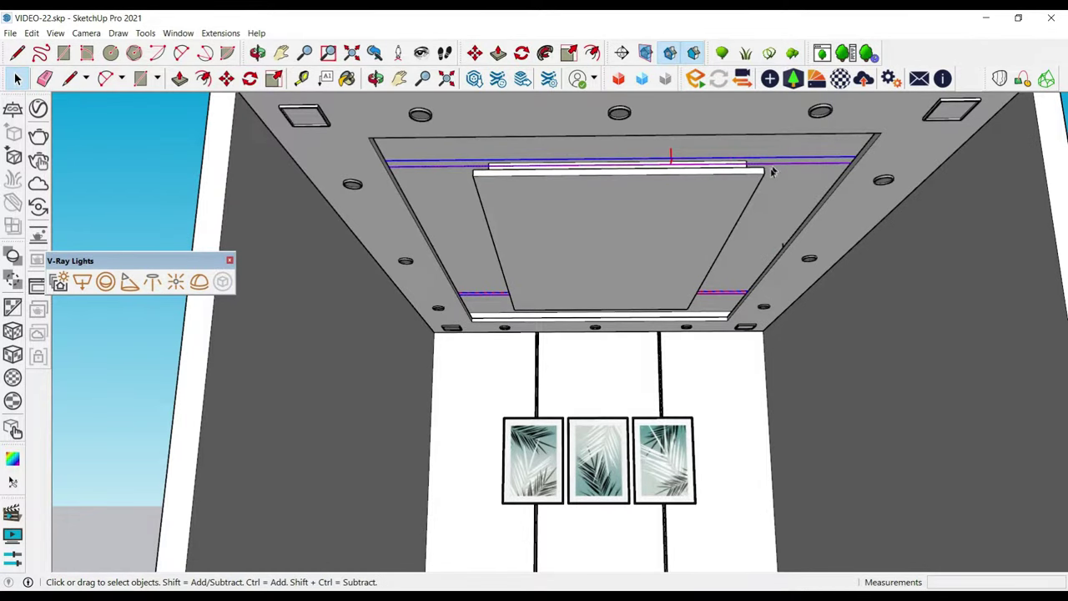
middle_click_drag(773, 172, 668, 229)
Step: Move the rotated piece to its new spot along the ceiling's side
key("m")
left_click(668, 229)
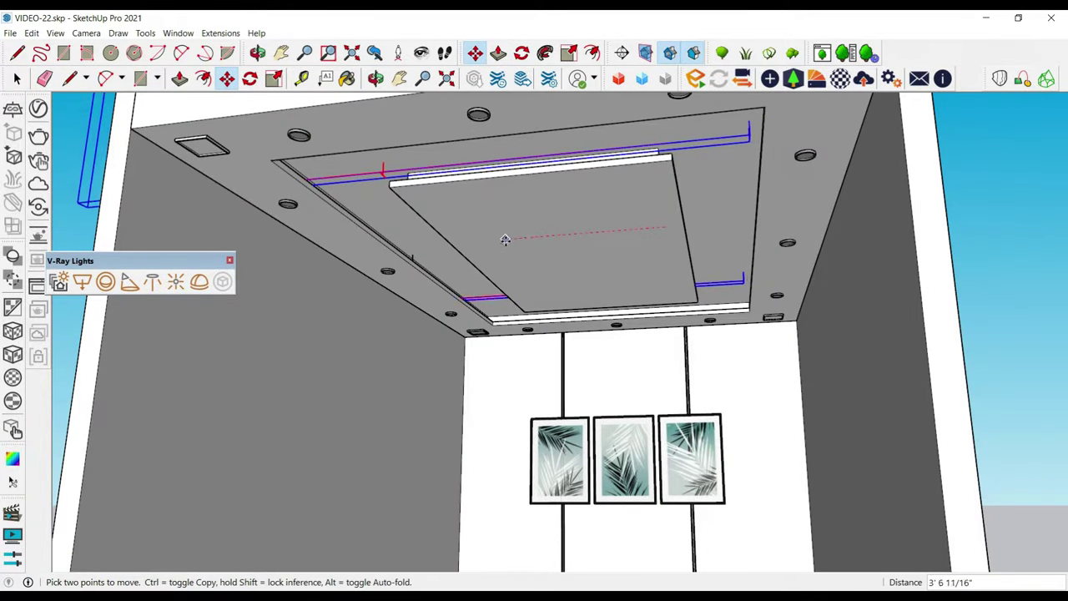
left_click(534, 239)
scroll(534, 239, "up", 2)
scroll(984, 232, "up", 3)
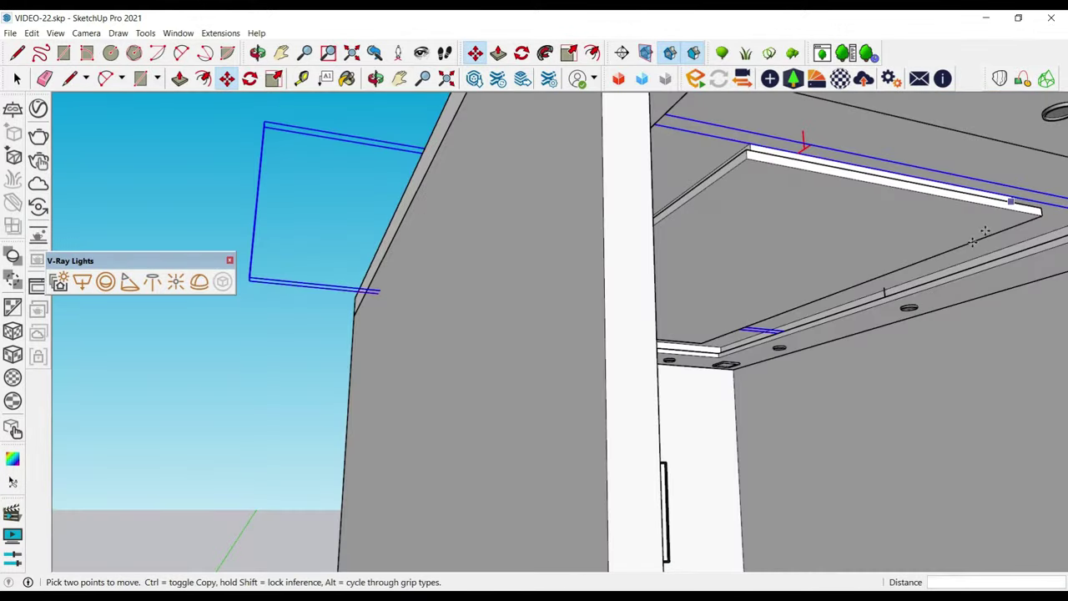
key("space")
scroll(717, 351, "down", 4)
scroll(722, 355, "up", 2)
scroll(725, 357, "up", 2)
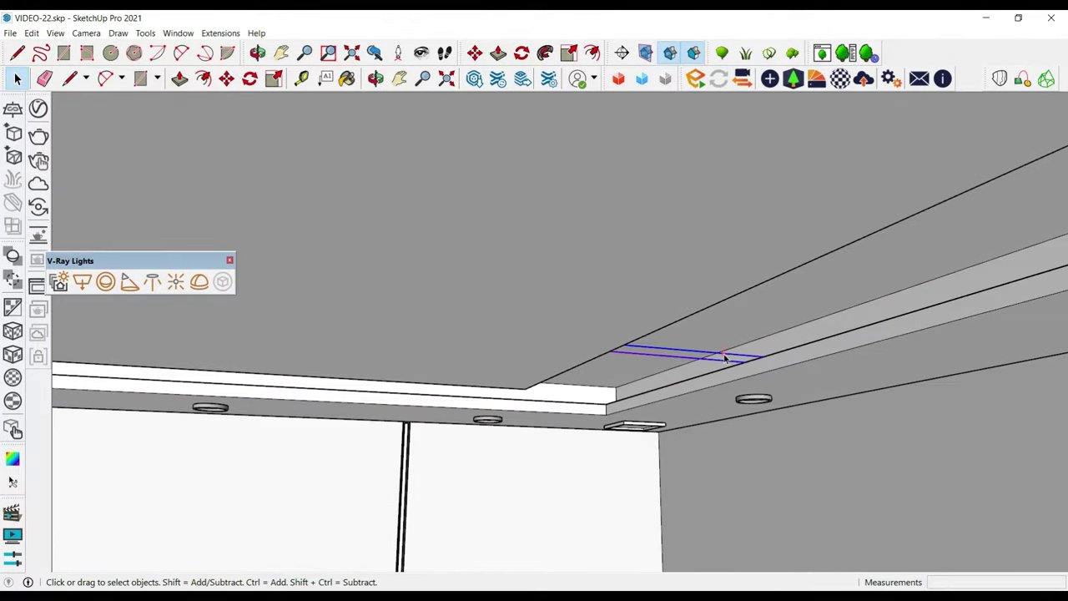
middle_click_drag(724, 357, 851, 310)
Step: Snap the piece's lines onto the cove molding edge
key("m")
left_click(841, 301)
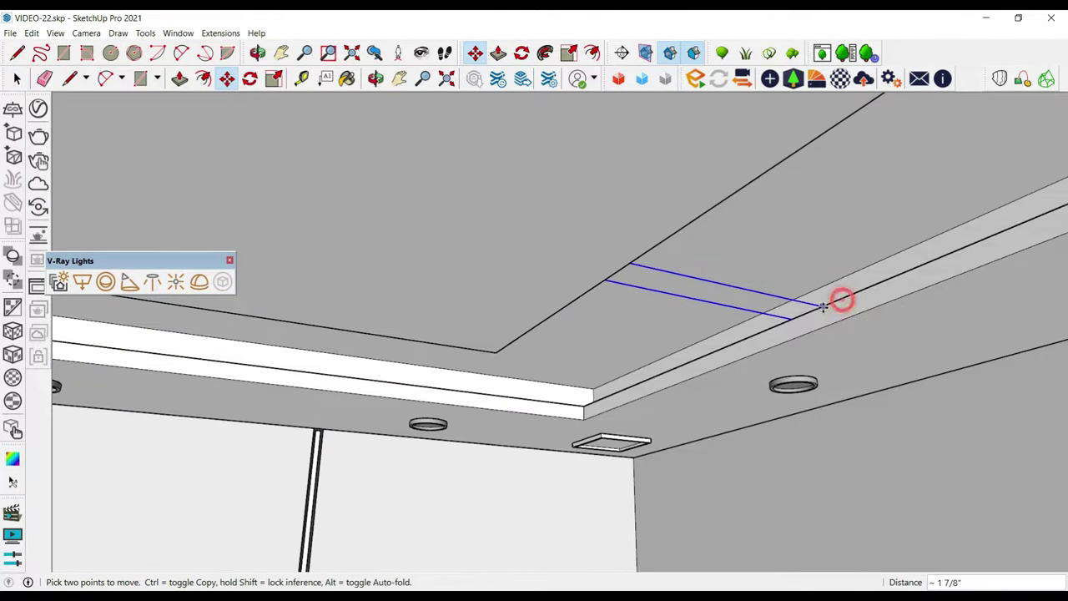
left_click(584, 402)
scroll(400, 488, "down", 2)
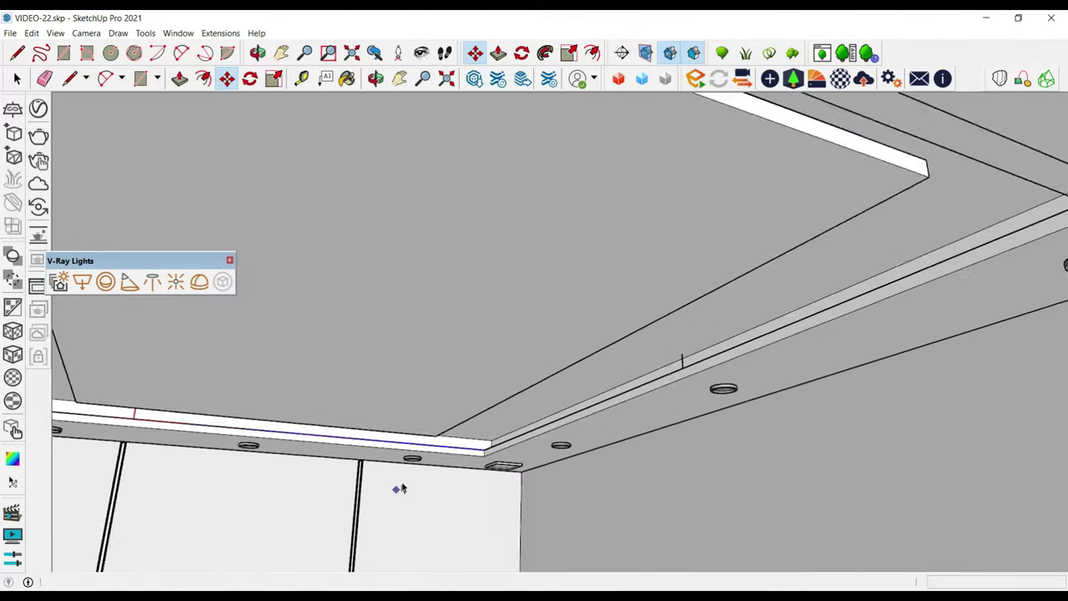
key("space")
scroll(400, 488, "down", 3)
scroll(725, 347, "up", 3)
Step: Select the piece's lines along the ceiling edge and begin moving them again
left_click(722, 354)
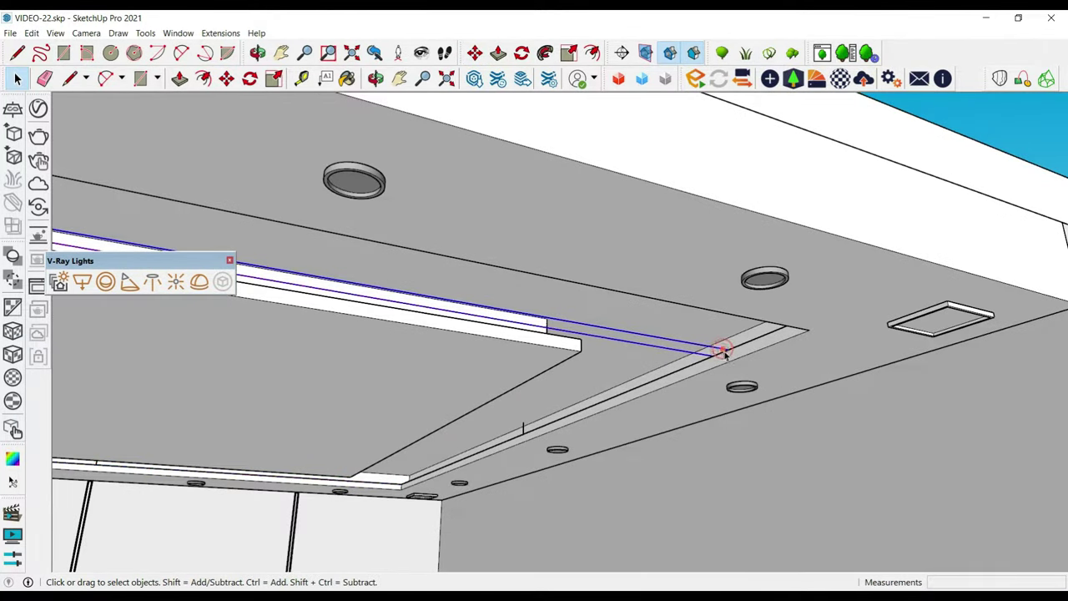
middle_click_drag(720, 351, 798, 317)
key("m")
left_click(668, 376)
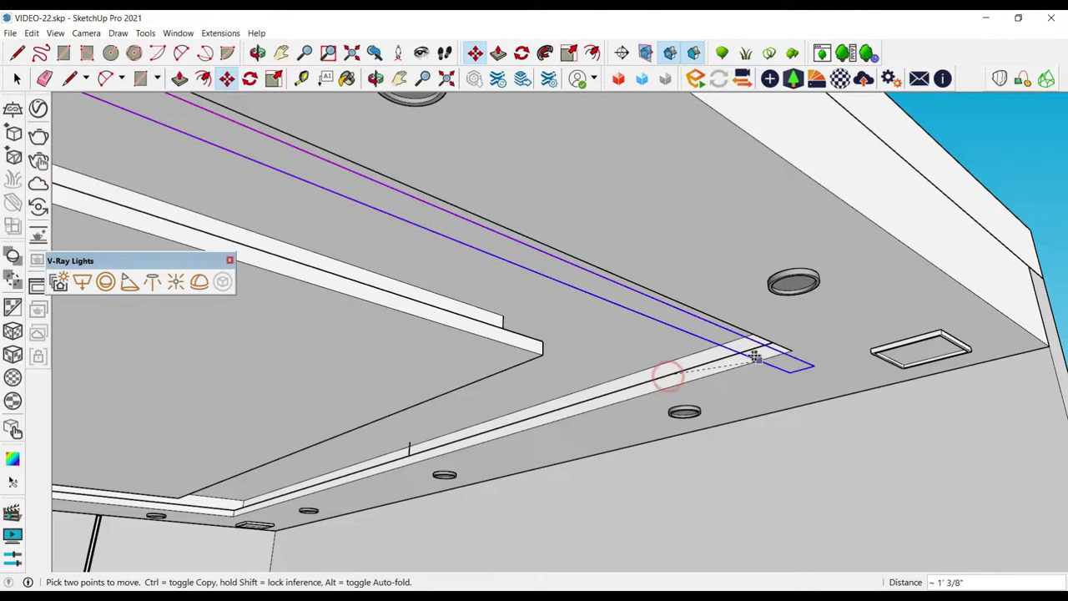
mouse_move(667, 376)
middle_mouse_down()
mouse_move(670, 389)
mouse_move(796, 278)
mouse_move(632, 340)
mouse_move(342, 342)
mouse_move(325, 444)
middle_mouse_up()
Step: Orbit up over the whole ceiling to a slanted view of its edge
key("s")
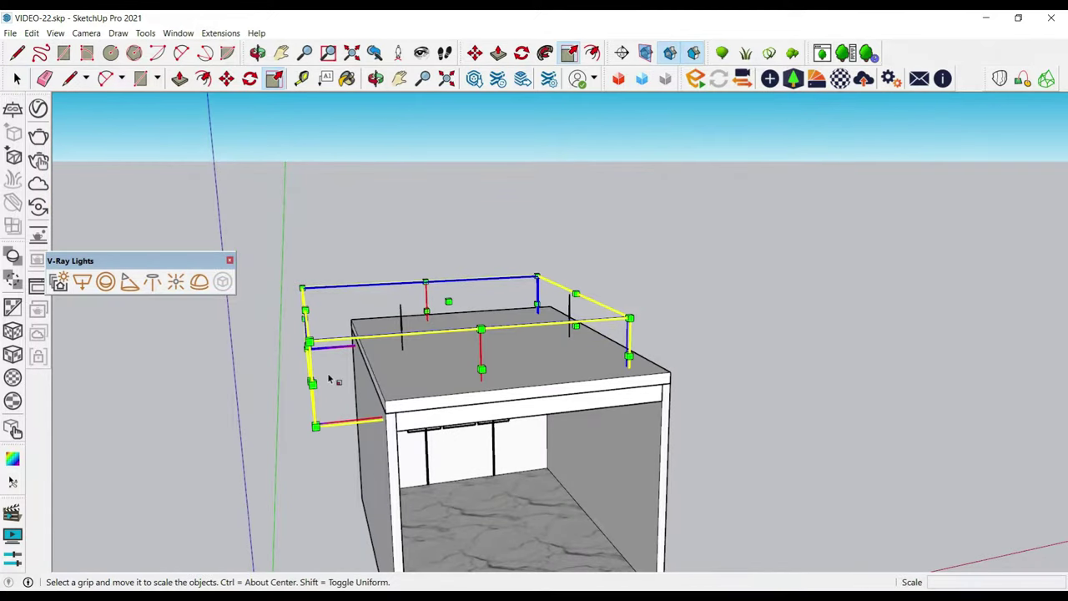
middle_click_drag(310, 353, 333, 365)
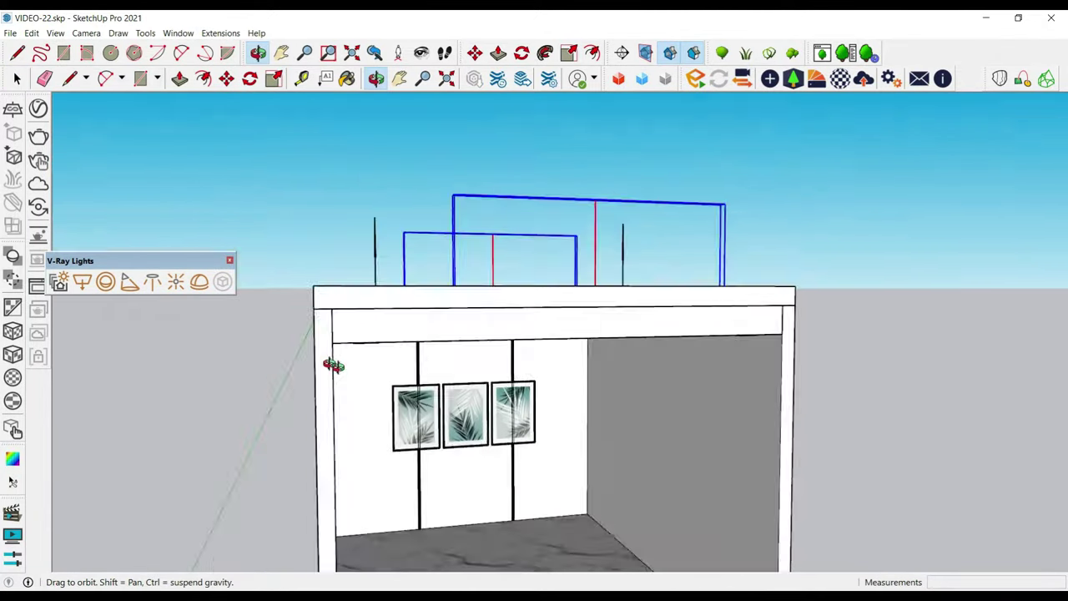
scroll(376, 313, "up", 2)
scroll(375, 312, "up", 2)
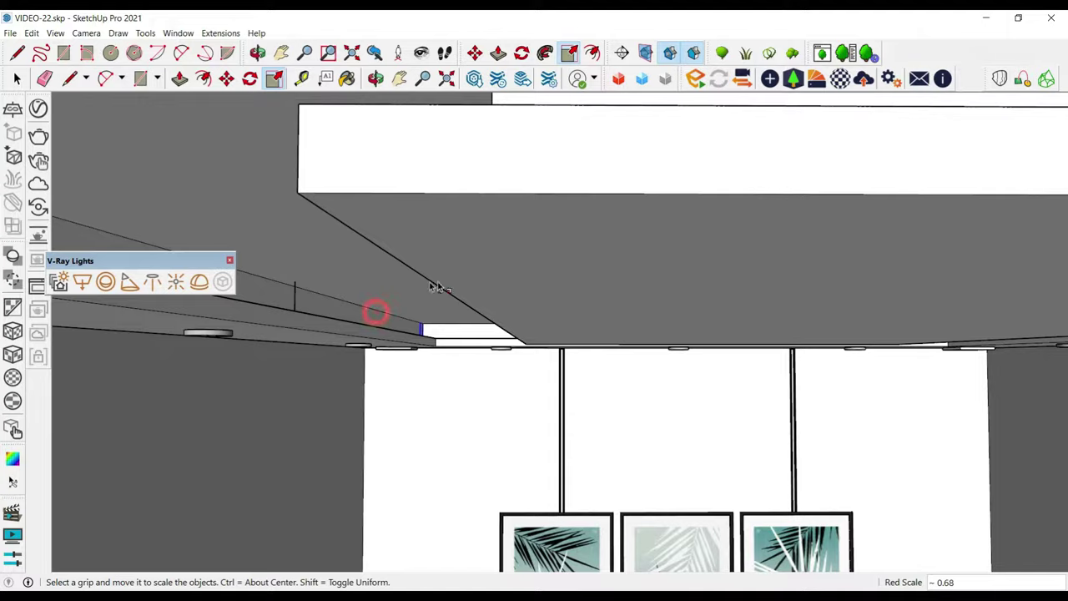
scroll(392, 298, "down", 1)
scroll(392, 298, "down", 5)
mouse_move(425, 220)
middle_mouse_down()
mouse_move(468, 183)
mouse_move(525, 331)
mouse_move(525, 289)
mouse_move(550, 334)
mouse_move(550, 270)
middle_mouse_up()
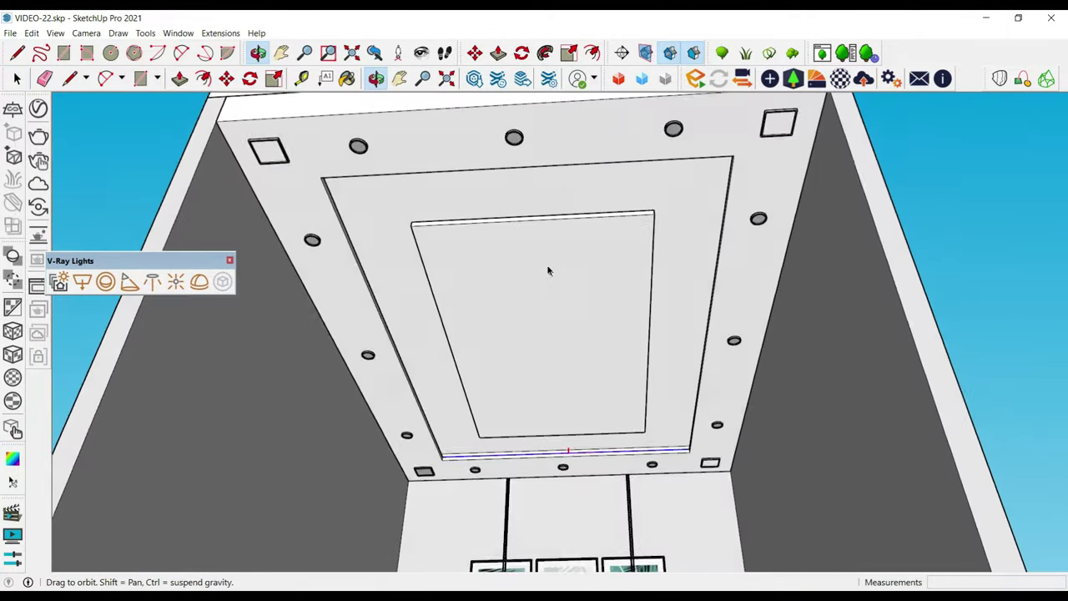
scroll(543, 250, "up", 2)
key("m")
key("space")
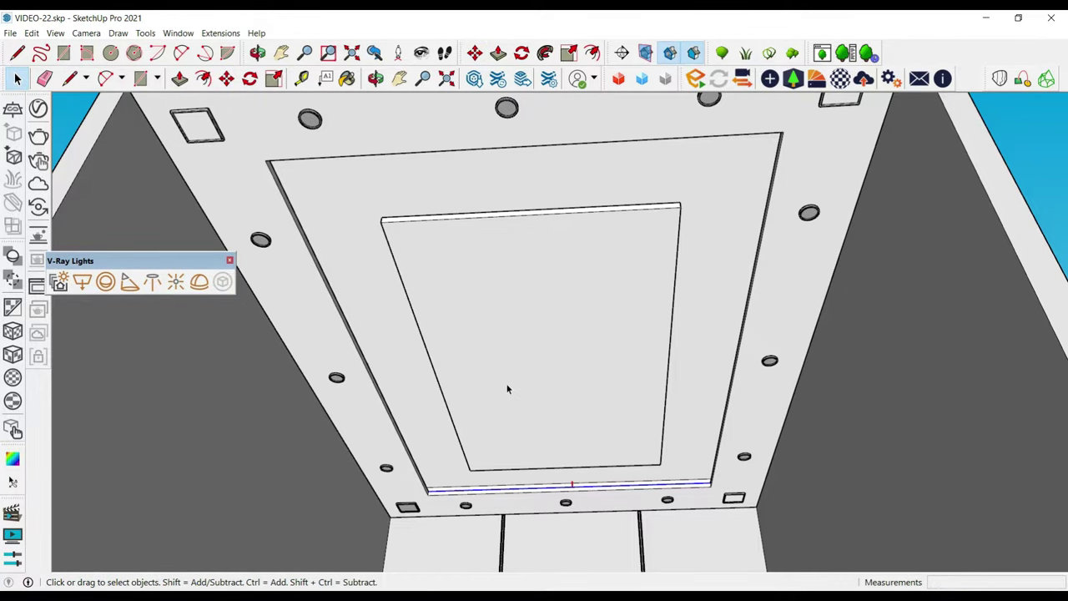
scroll(565, 484, "up", 2)
scroll(568, 489, "up", 2)
middle_click_drag(562, 476, 634, 462)
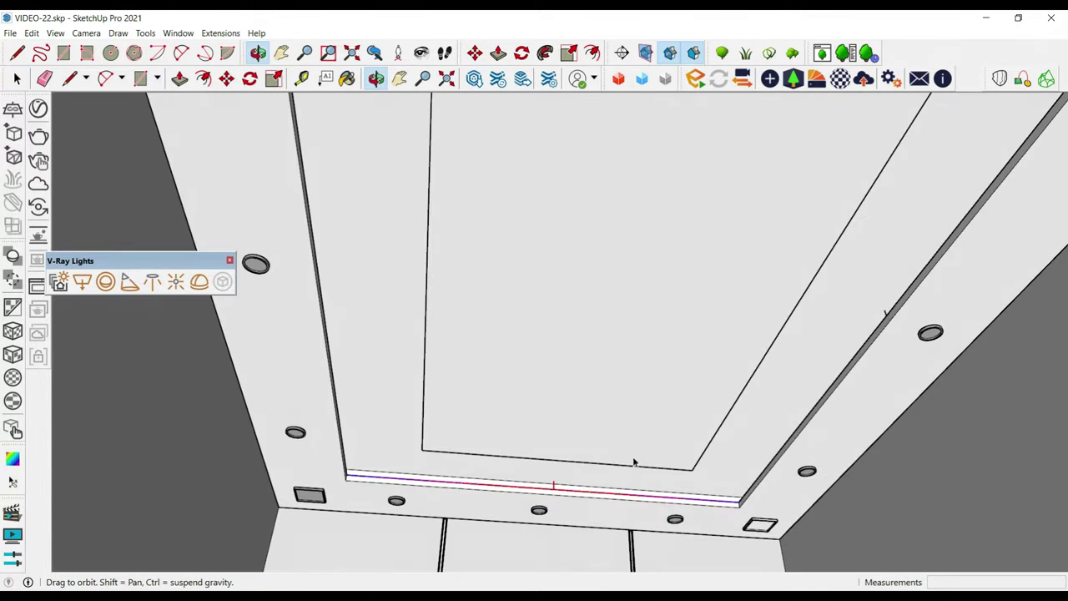
Step: Start copying the ceiling strip, cancel, then move the strip to a new position
key("m")
left_click(549, 423)
key("ctrl")
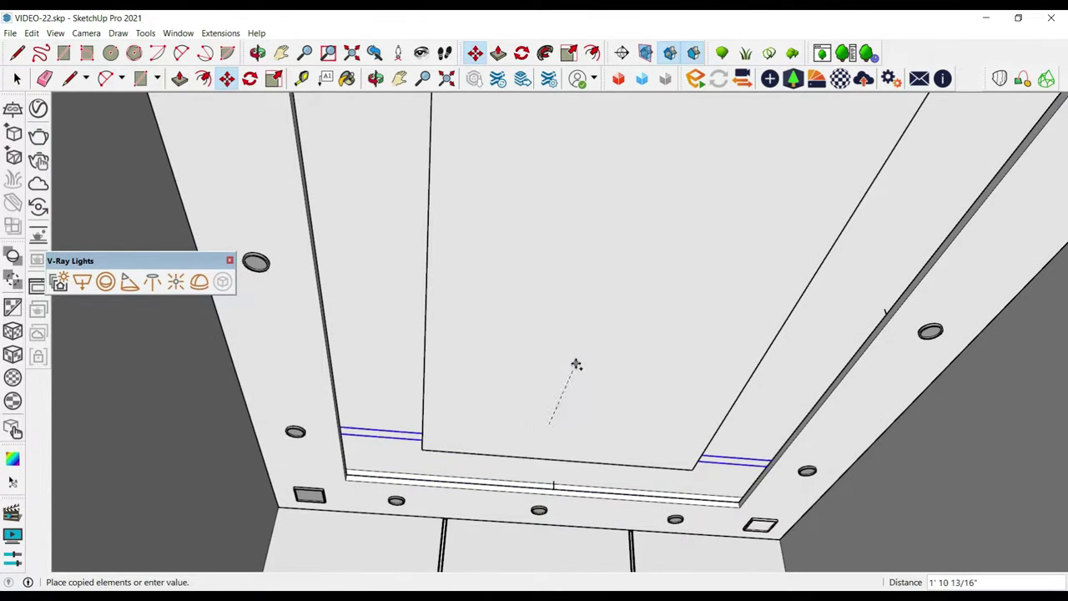
key("Escape")
scroll(567, 375, "up", 3)
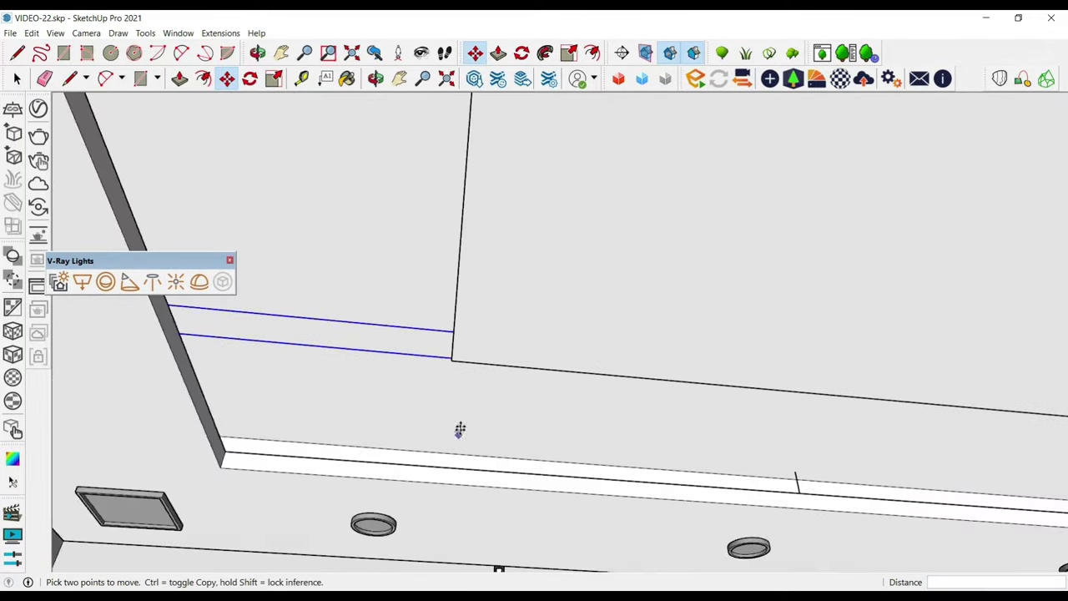
mouse_move(459, 430)
middle_mouse_down()
mouse_move(509, 372)
mouse_move(556, 489)
mouse_move(565, 410)
mouse_move(879, 399)
mouse_move(427, 401)
middle_mouse_up()
left_click(422, 402)
left_click(568, 399)
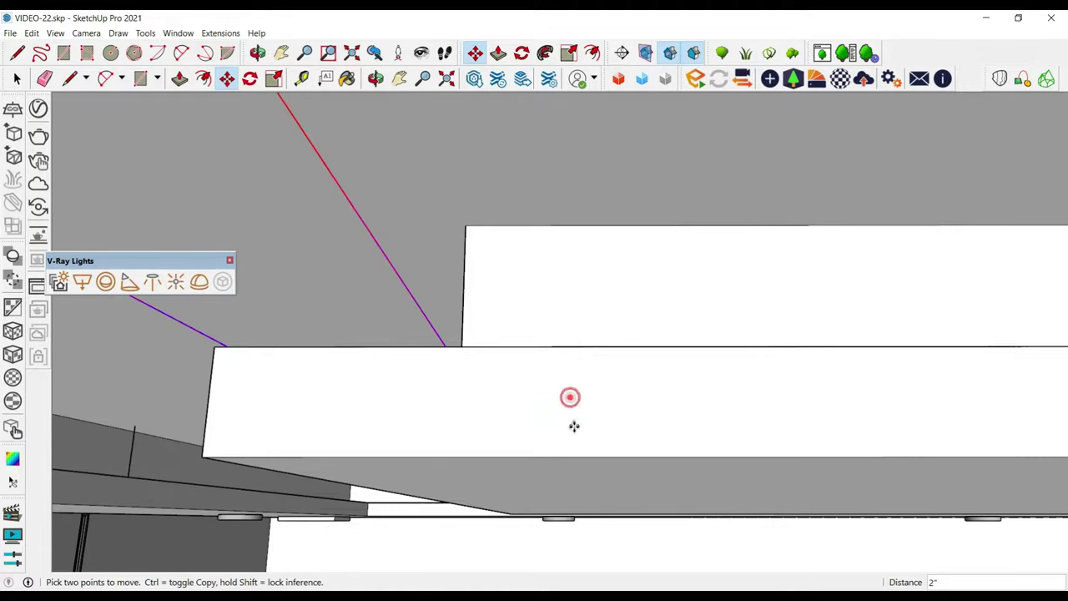
mouse_move(572, 423)
middle_mouse_down()
mouse_move(343, 390)
mouse_move(365, 433)
mouse_move(369, 305)
mouse_move(615, 289)
mouse_move(593, 326)
middle_mouse_up()
Step: Copy the strip up into the cove and set it 2 3/4" from the panel corner
left_click(332, 387)
key("ctrl")
scroll(369, 305, "up", 3)
scroll(393, 309, "up", 3)
left_click(593, 326)
left_click(713, 311)
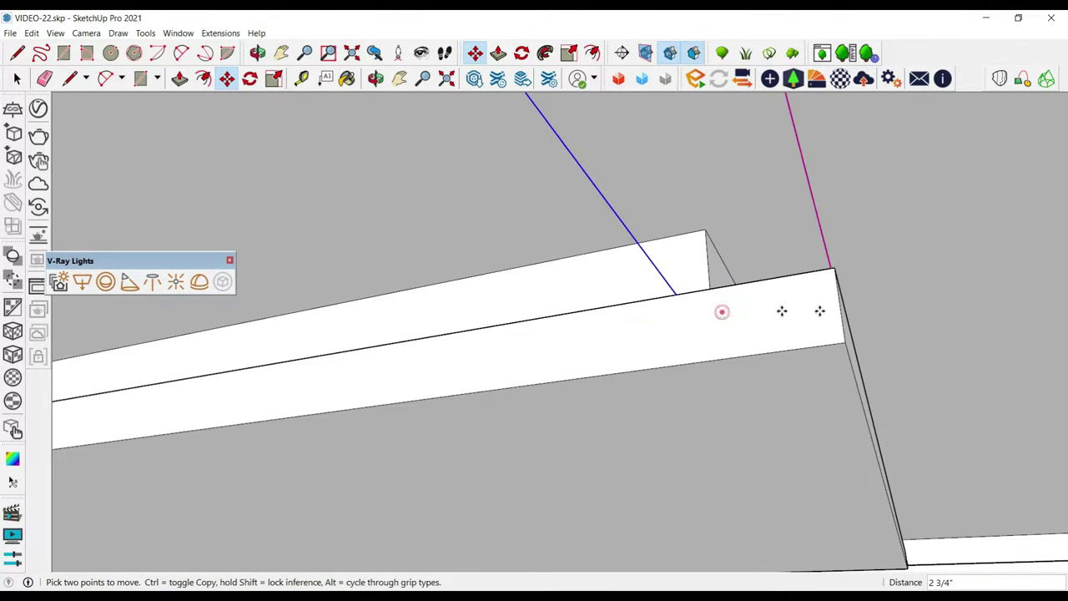
mouse_move(721, 309)
middle_mouse_down()
mouse_move(341, 291)
mouse_move(509, 241)
mouse_move(512, 179)
mouse_move(607, 223)
middle_mouse_up()
key("space")
Step: Start scaling the ceiling light frame, then cancel and orbit up to the ceiling light
key("s")
scroll(607, 224, "up", 2)
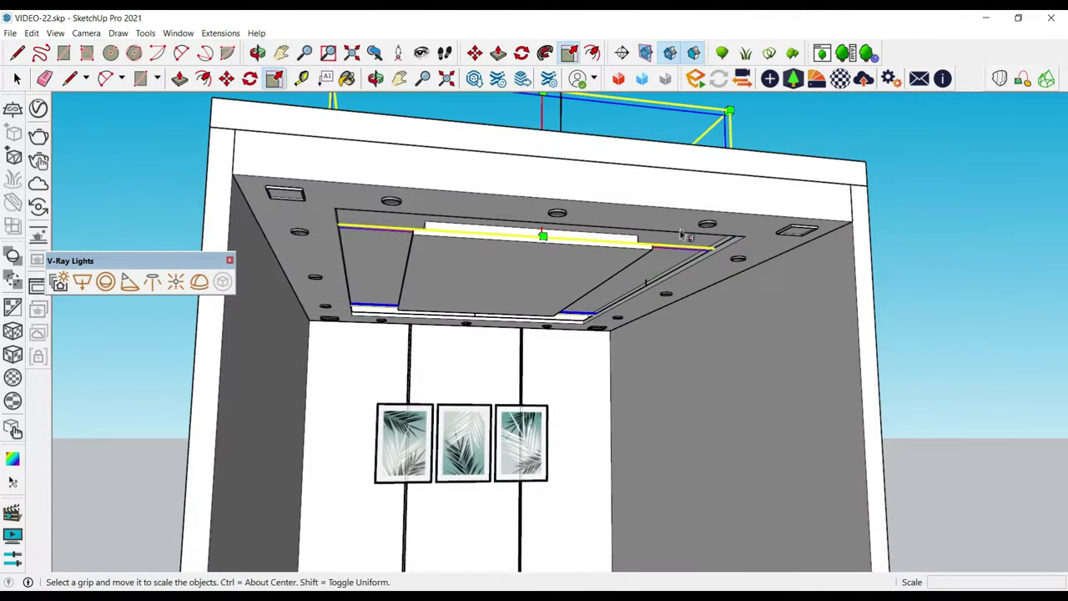
scroll(634, 225, "up", 2)
scroll(650, 226, "up", 2)
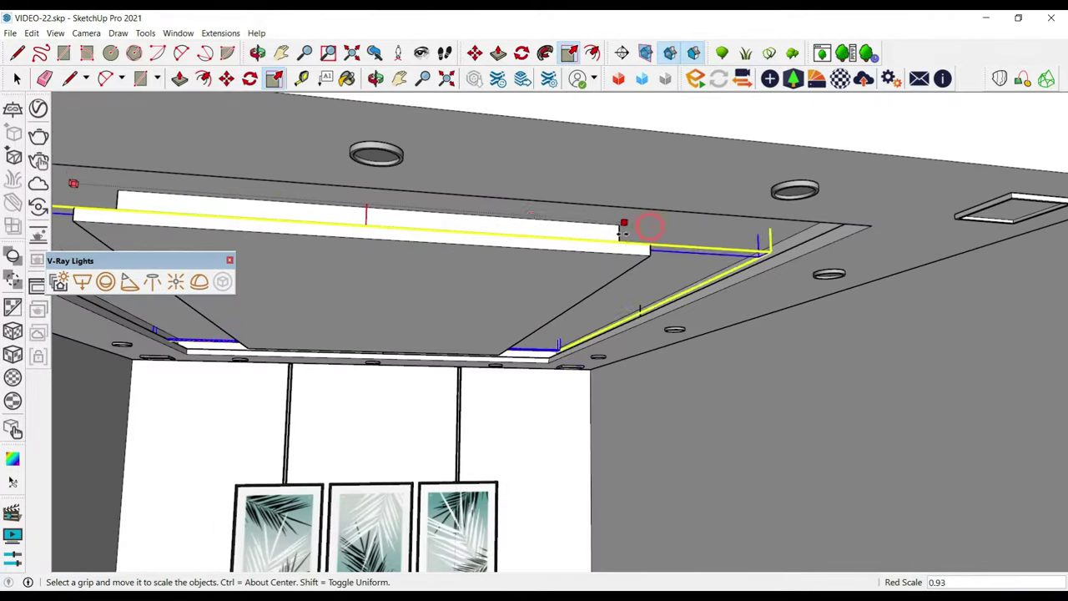
scroll(360, 293, "down", 5)
scroll(361, 294, "up", 2)
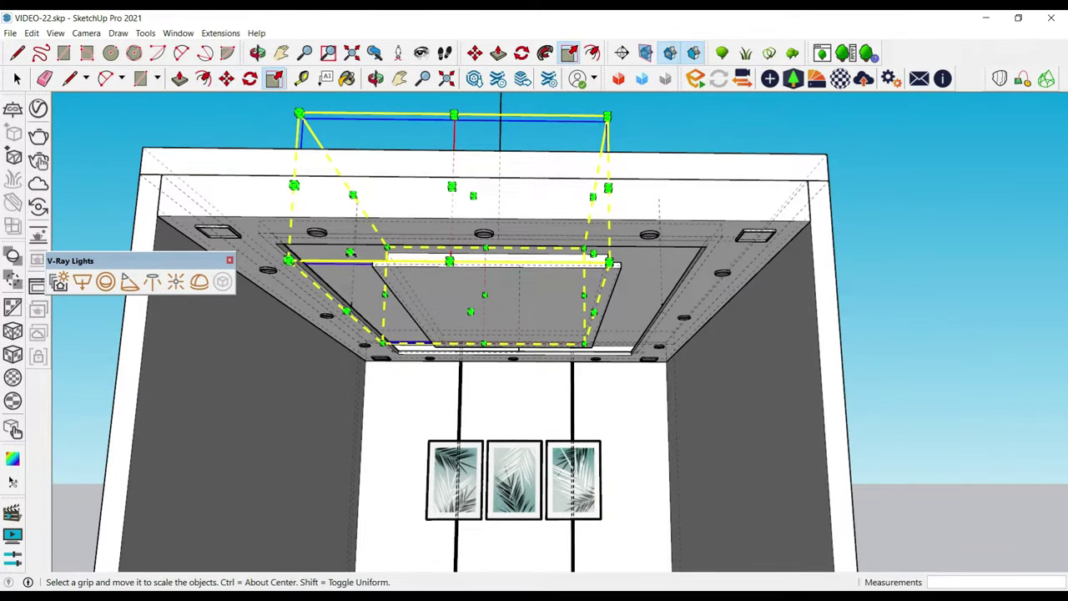
scroll(359, 251, "up", 3)
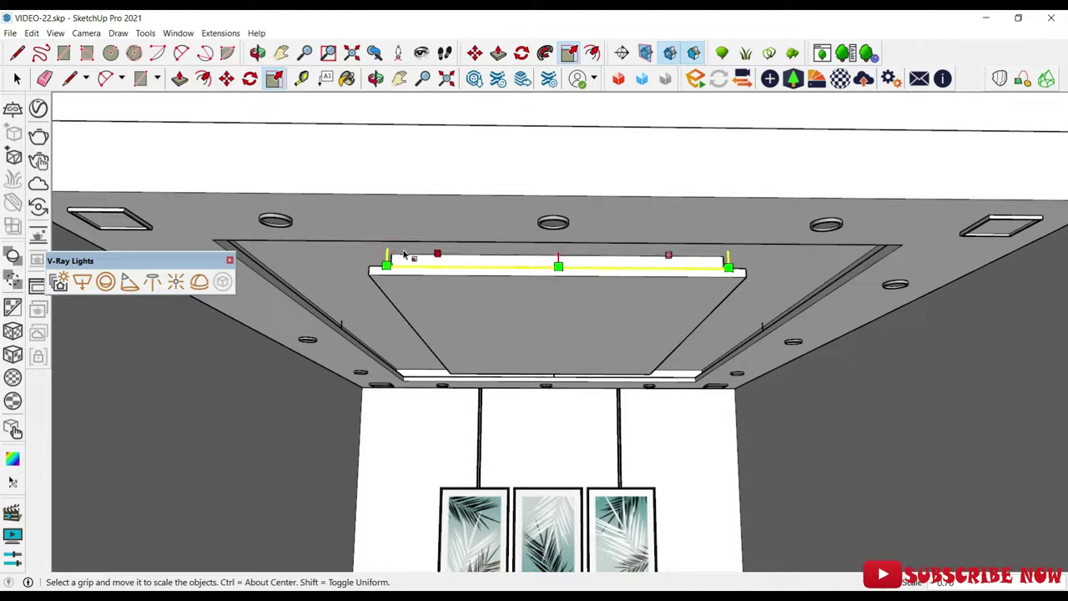
scroll(404, 254, "up", 3)
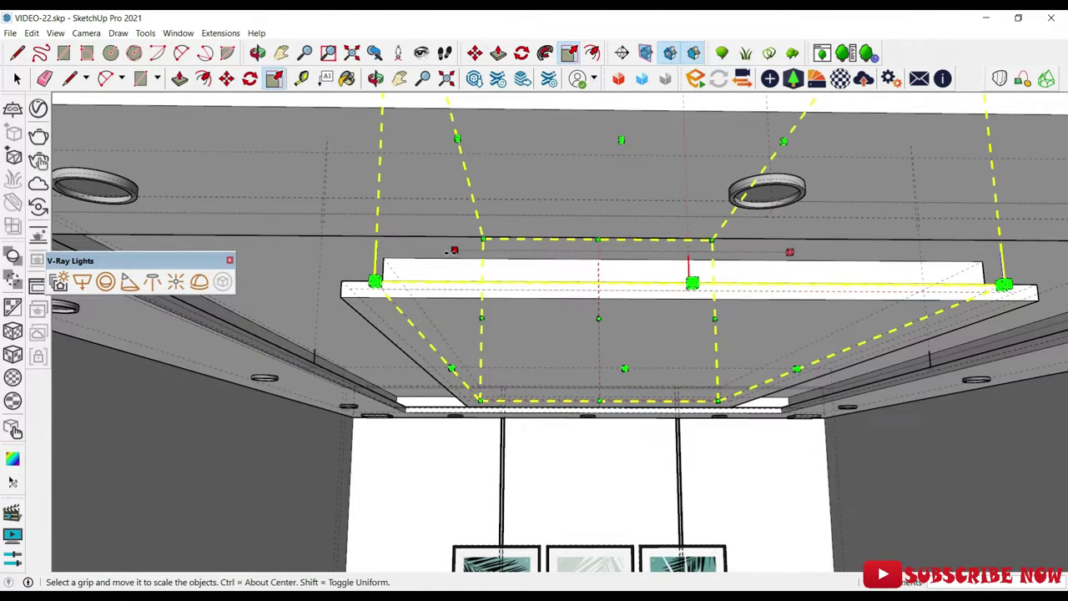
scroll(448, 251, "up", 2)
scroll(326, 296, "down", 2)
scroll(326, 296, "down", 1)
key("space")
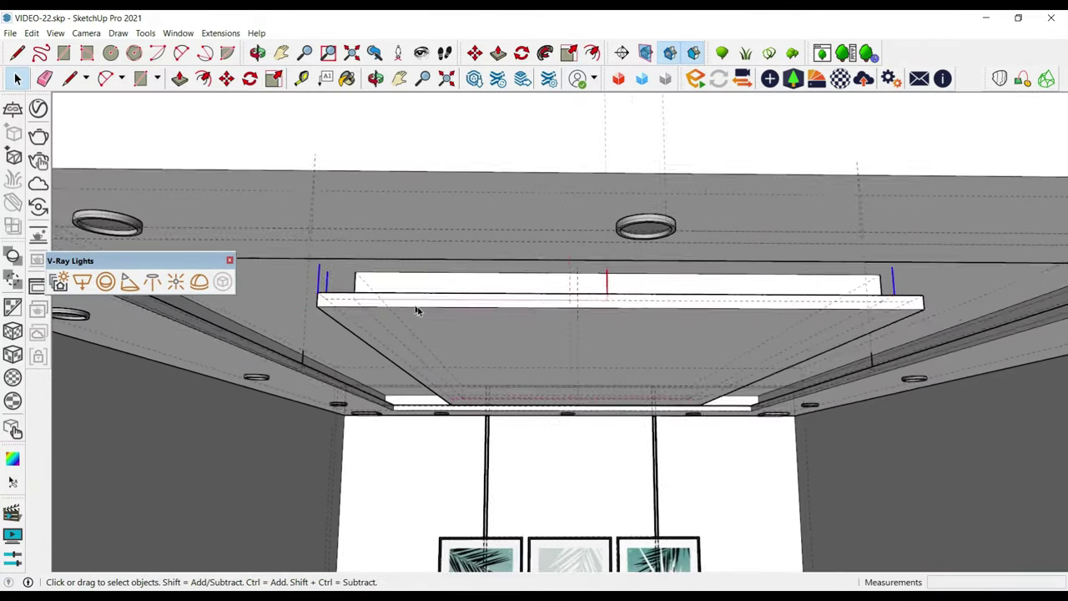
mouse_move(417, 311)
middle_mouse_down()
mouse_move(651, 289)
mouse_move(646, 251)
middle_mouse_up()
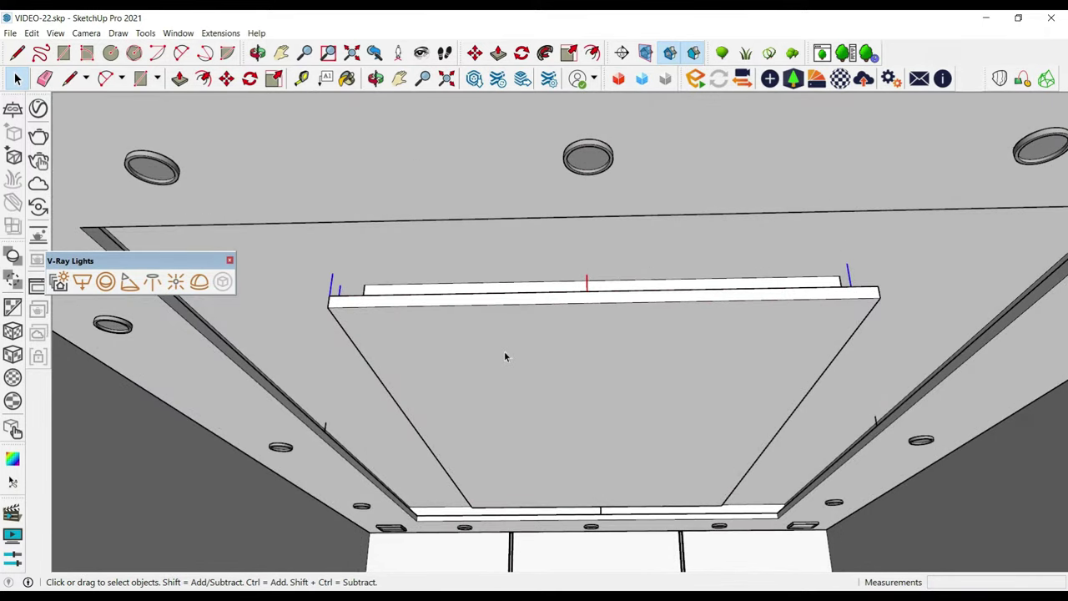
Step: Attempt a rotation centred on the ceiling panel, then cancel it
key("q")
middle_click_drag(504, 356, 536, 351)
scroll(565, 350, "down", 2)
left_click(557, 349)
left_click(582, 339)
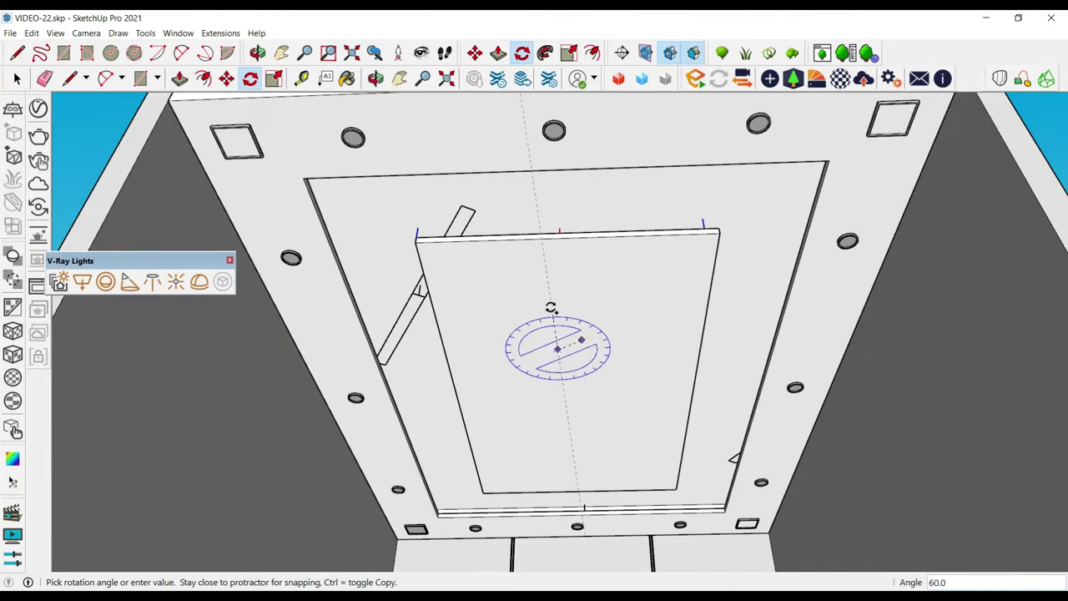
key("Escape")
key("space")
key("q")
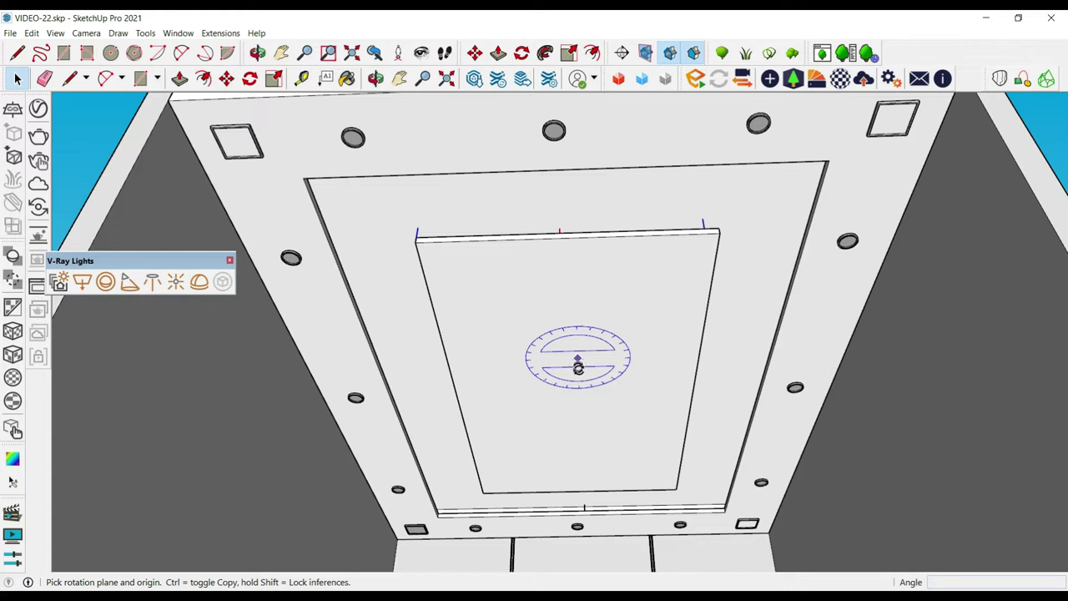
Step: Select the strip at the left panel edge and begin moving it, then cancel
left_click(584, 373)
key("space")
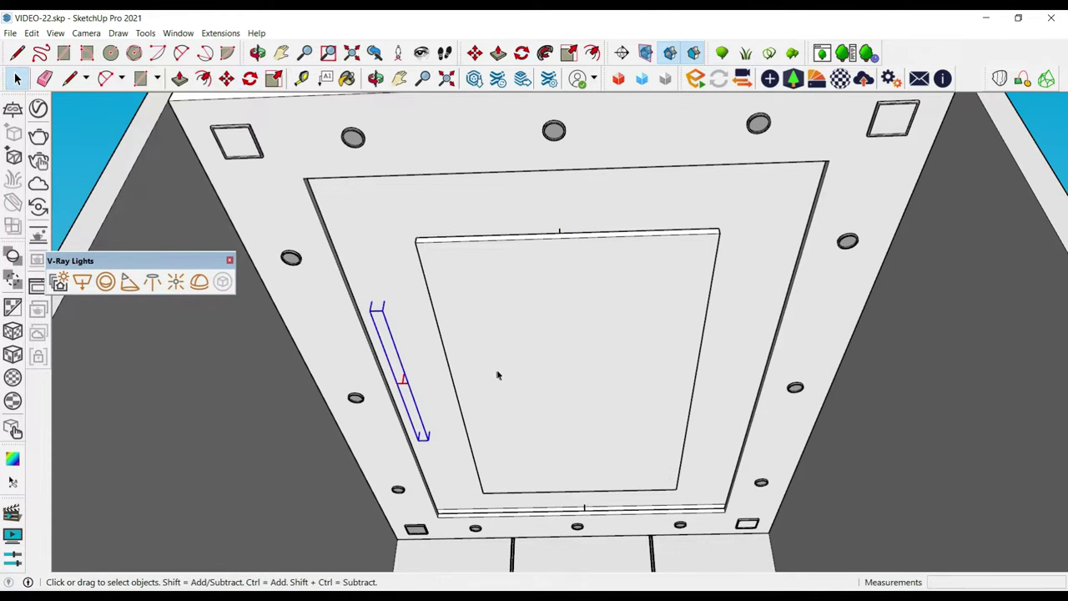
key("m")
left_click(511, 367)
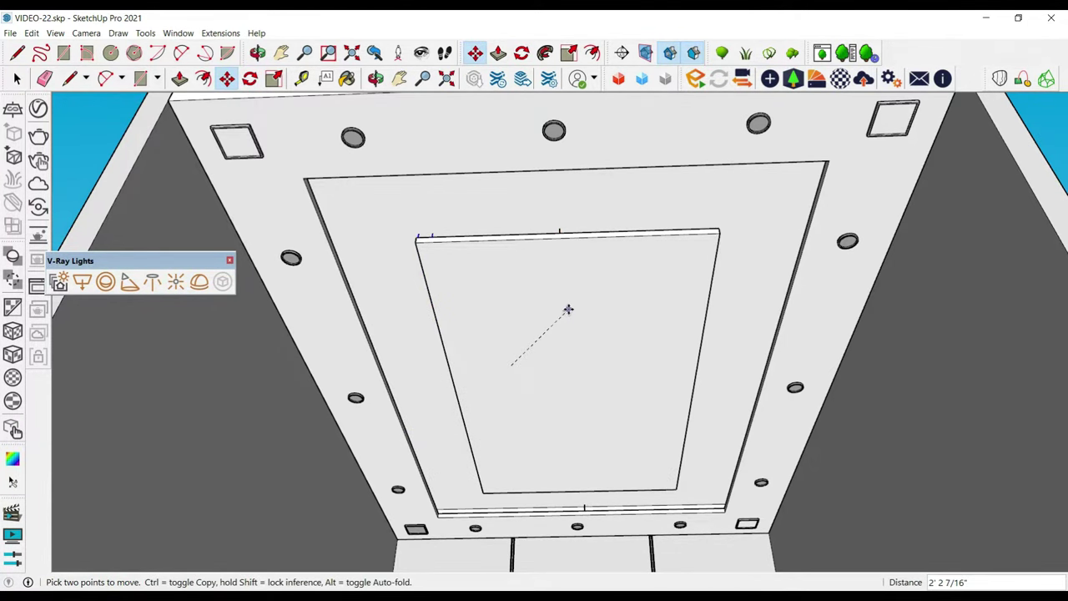
mouse_move(565, 309)
middle_mouse_down()
mouse_move(767, 305)
mouse_move(677, 345)
mouse_move(549, 372)
mouse_move(599, 345)
middle_mouse_up()
key("space")
scroll(806, 305, "up", 3)
scroll(677, 345, "up", 3)
Step: Stretch the strip lengthwise to about 2.5 times its length along the green axis
key("s")
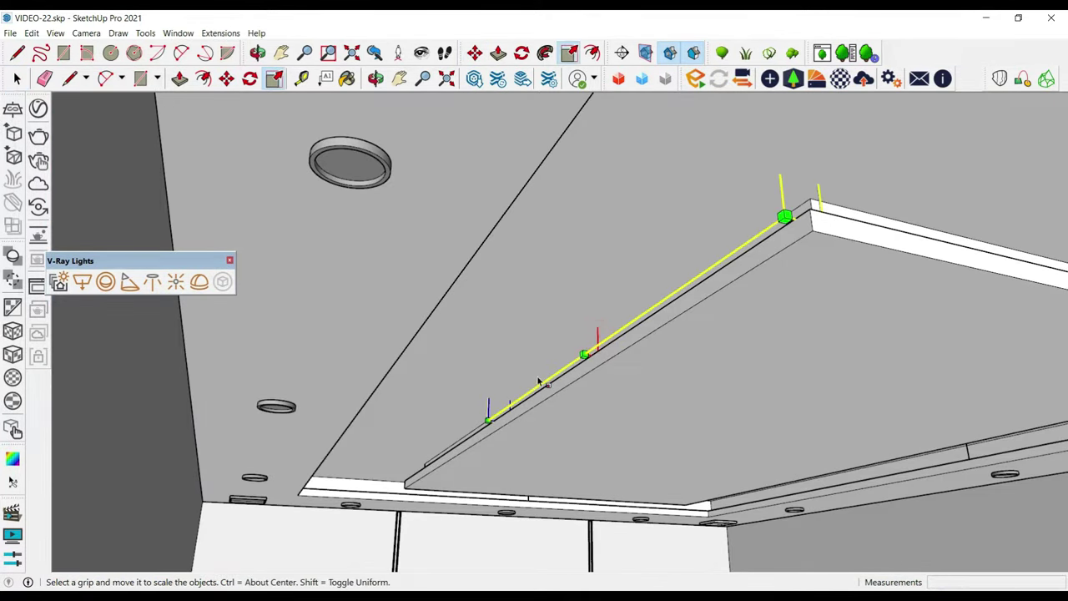
left_click(523, 397)
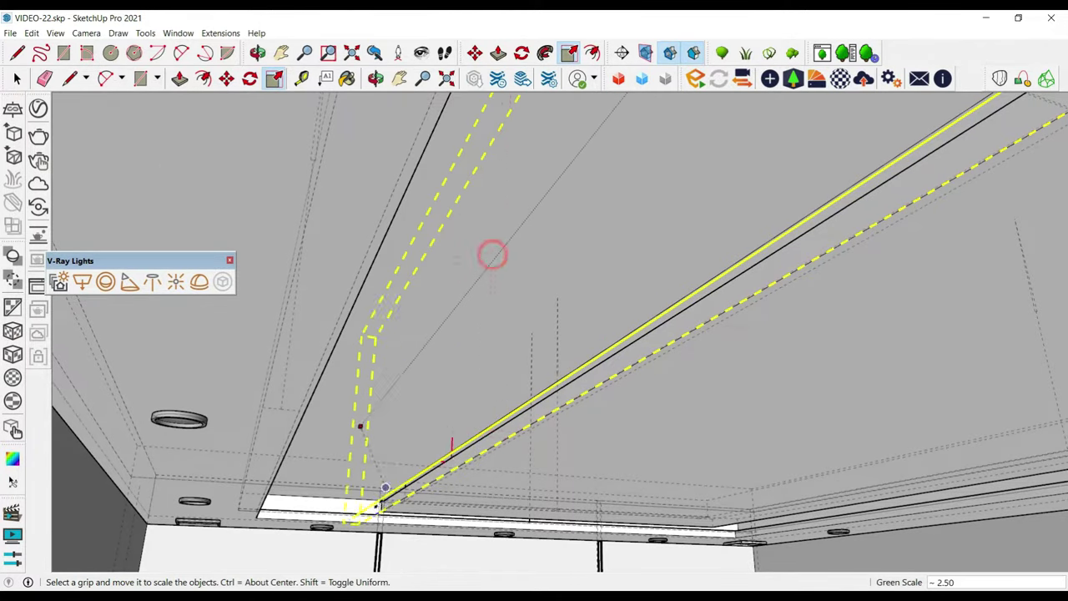
middle_click_drag(380, 507, 512, 337)
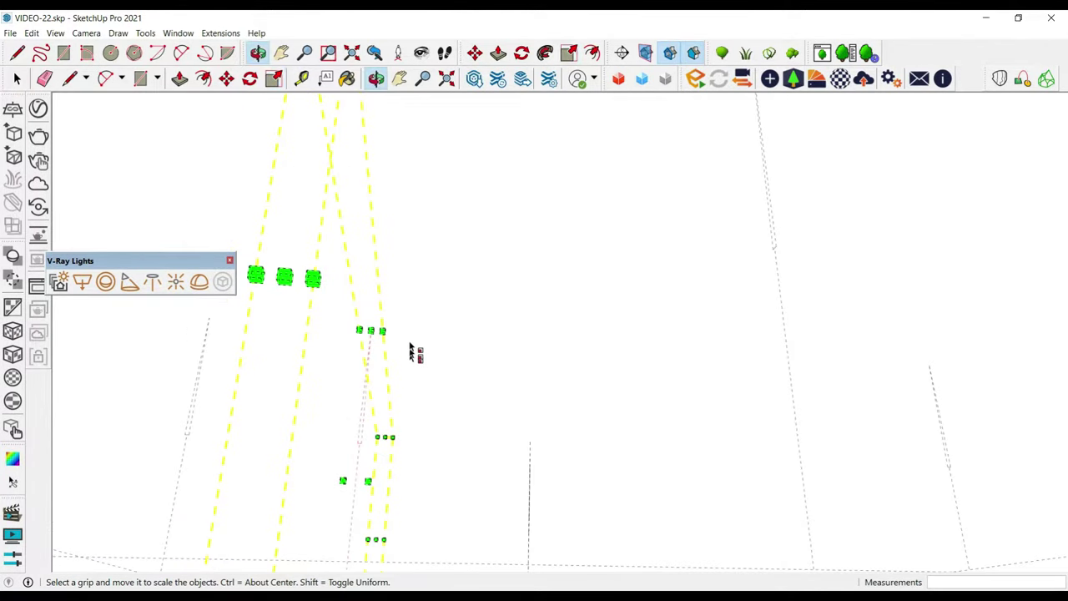
key("space")
scroll(510, 230, "up", 5)
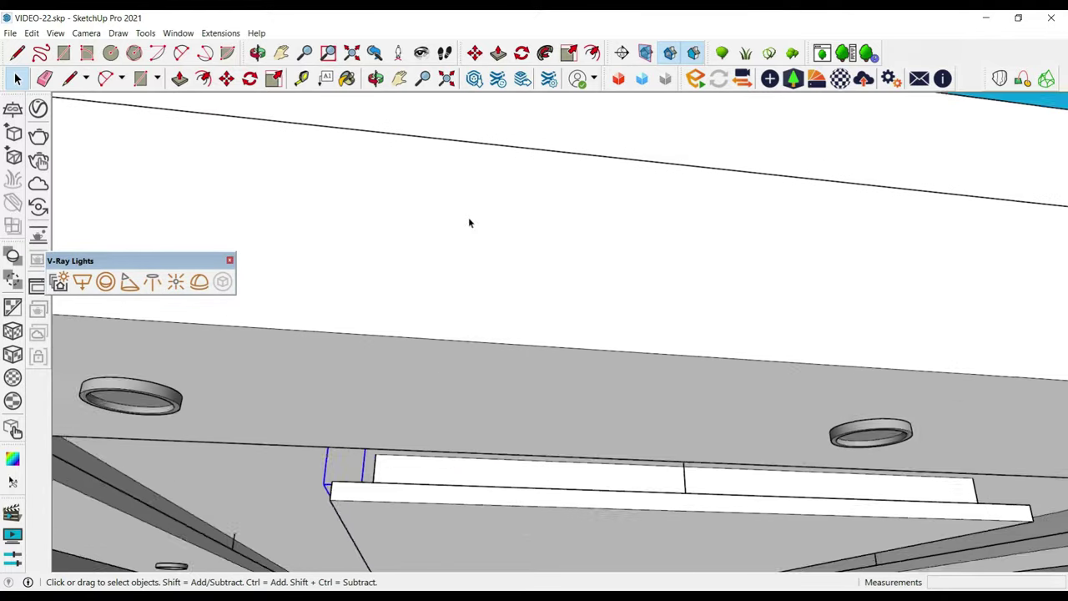
middle_click_drag(468, 217, 357, 382)
scroll(357, 382, "up", 3)
scroll(361, 451, "up", 3)
Step: Copy the stretched strip to the panel's far end, then select the light frames
key("m")
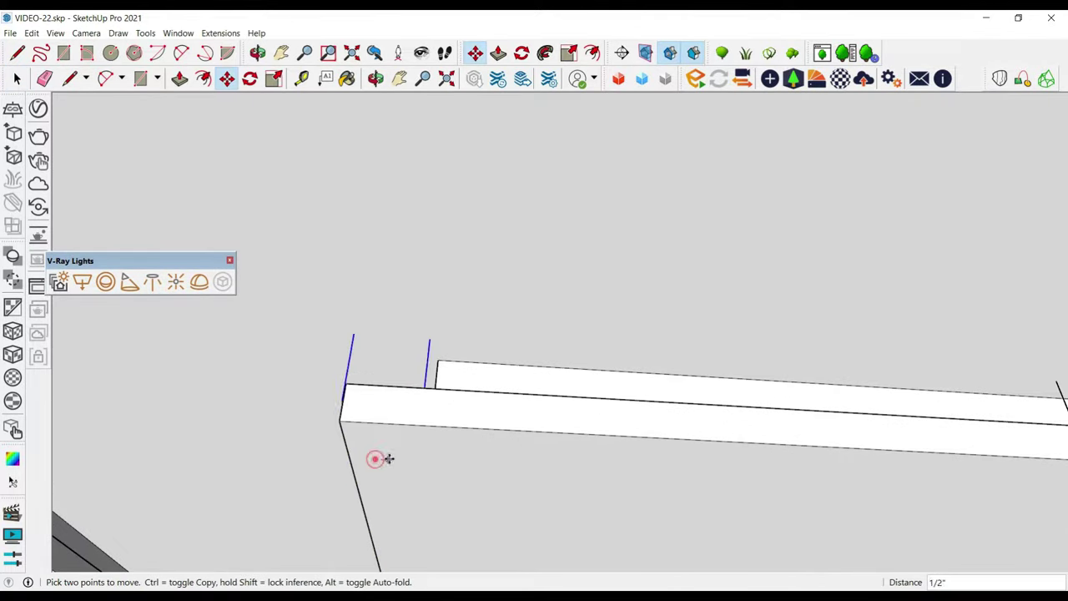
key("ctrl")
left_click(340, 418)
scroll(225, 375, "down", 3)
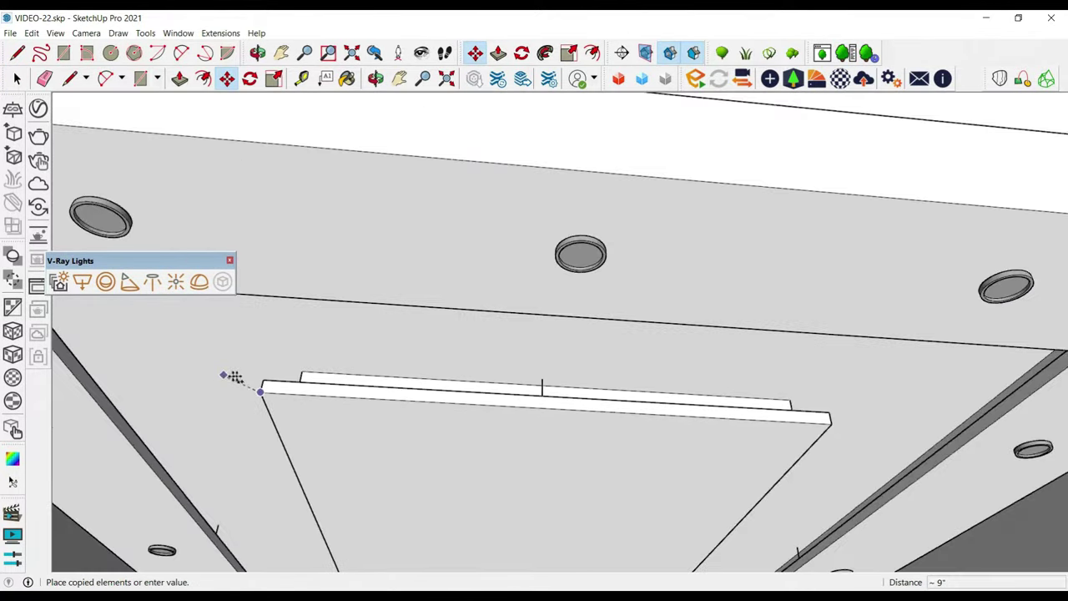
scroll(230, 376, "down", 3)
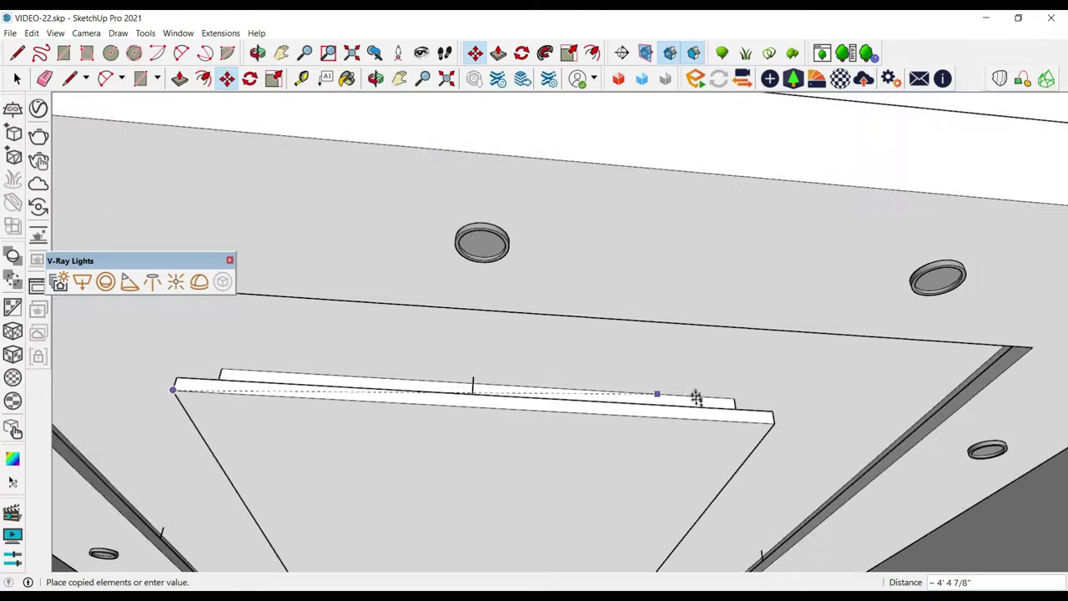
left_click(746, 417)
middle_click_drag(747, 417, 619, 451)
scroll(620, 451, "down", 5)
key("space")
left_click_drag(762, 258, 389, 341)
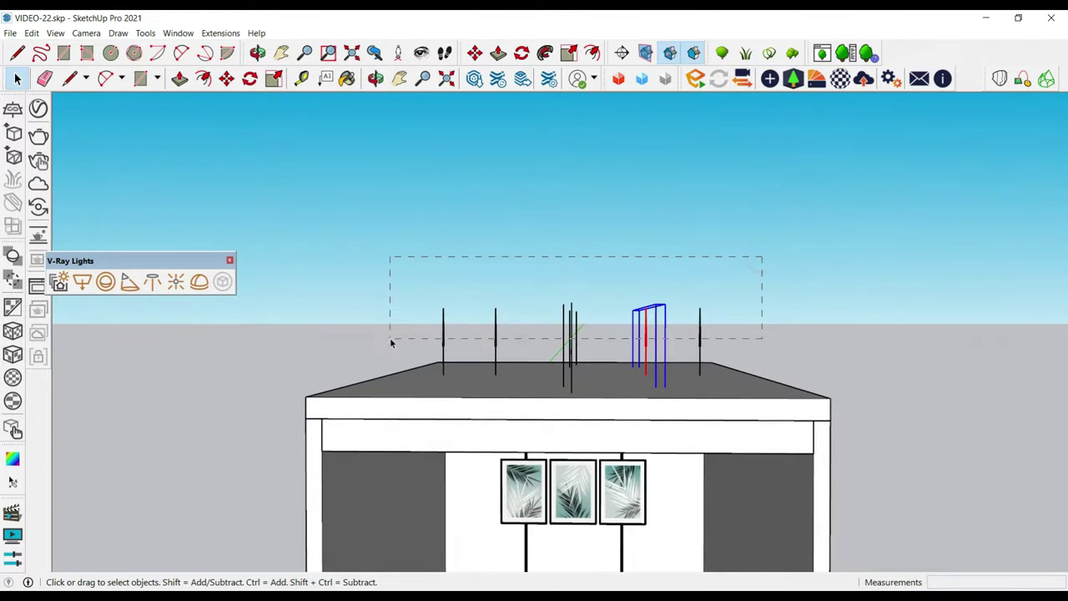
Step: Group the rectangle lights above the ceiling with Make Group
right_click(447, 324)
left_click(757, 240)
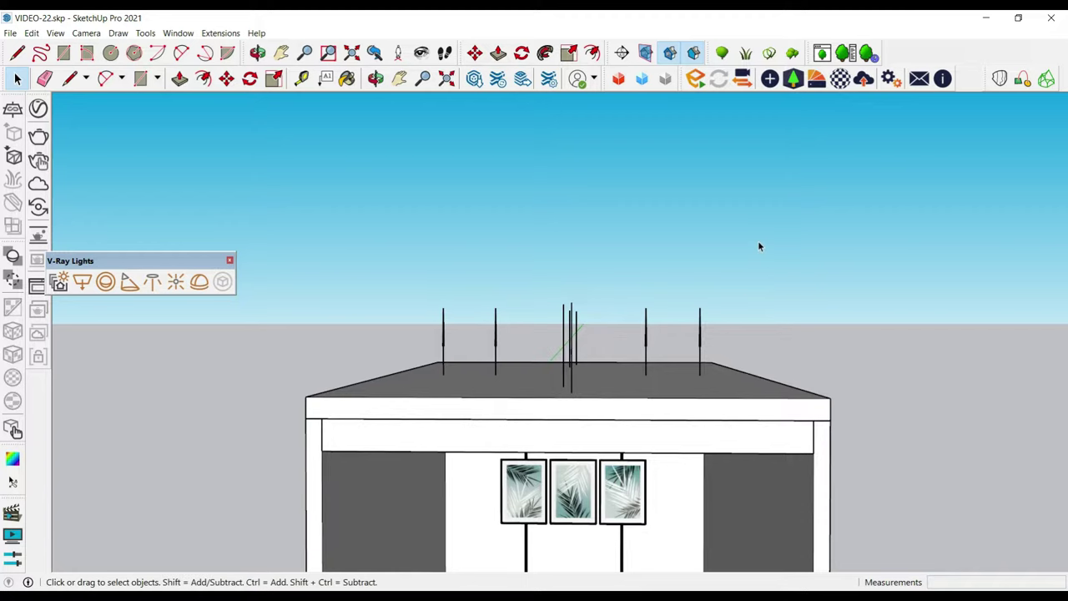
left_click_drag(757, 241, 443, 329)
right_click(443, 329)
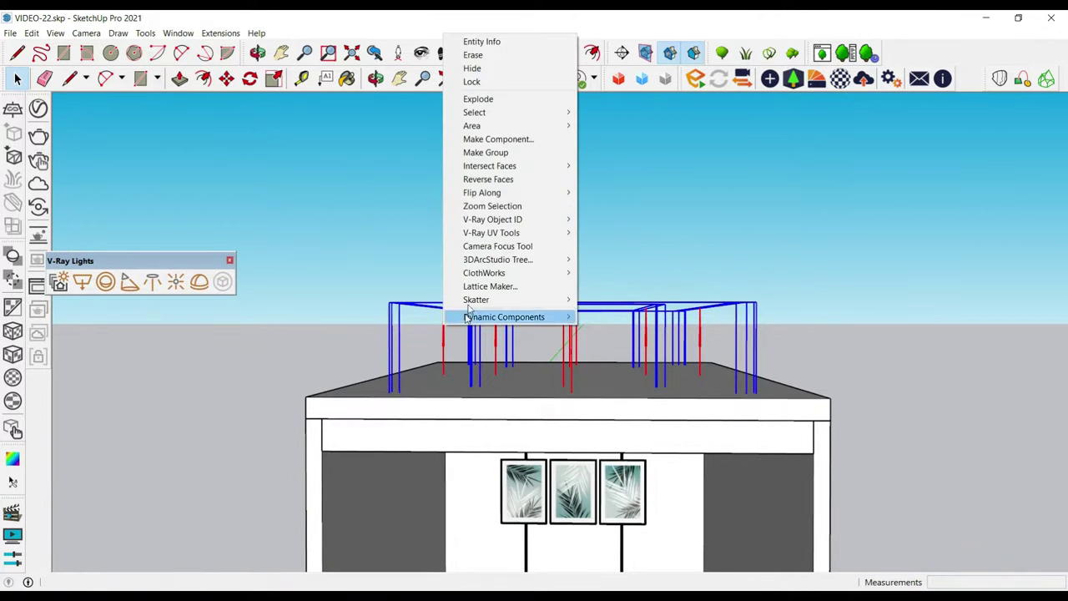
left_click(506, 147)
Step: Look around to face the picture wall from inside, then list the scene's V-Ray lights
middle_click_drag(506, 145, 763, 74)
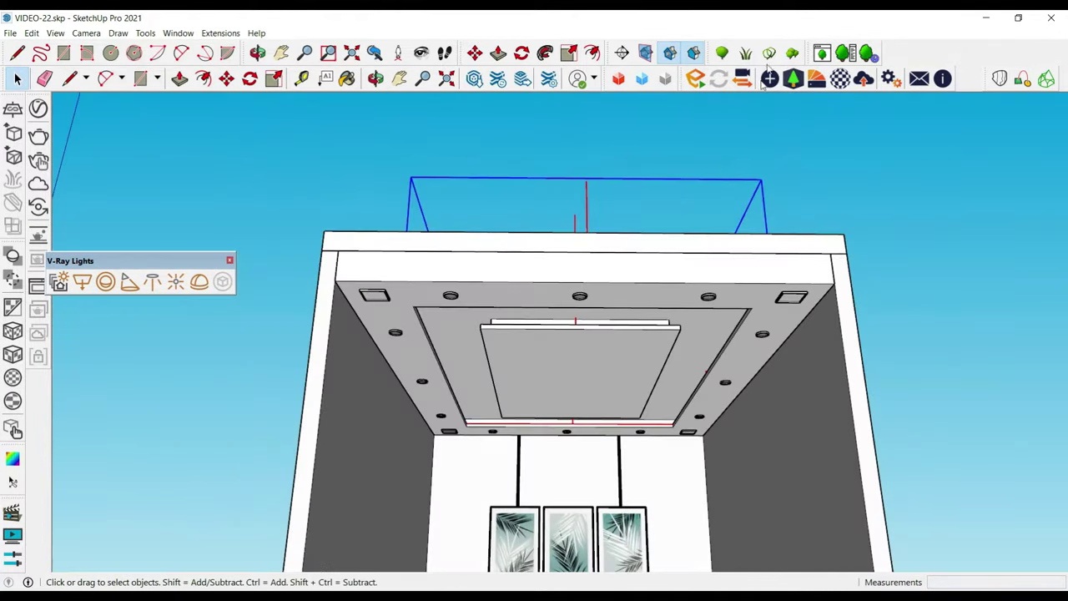
left_click(422, 53)
mouse_move(635, 275)
left_mouse_down()
mouse_move(670, 359)
mouse_move(648, 387)
left_mouse_up()
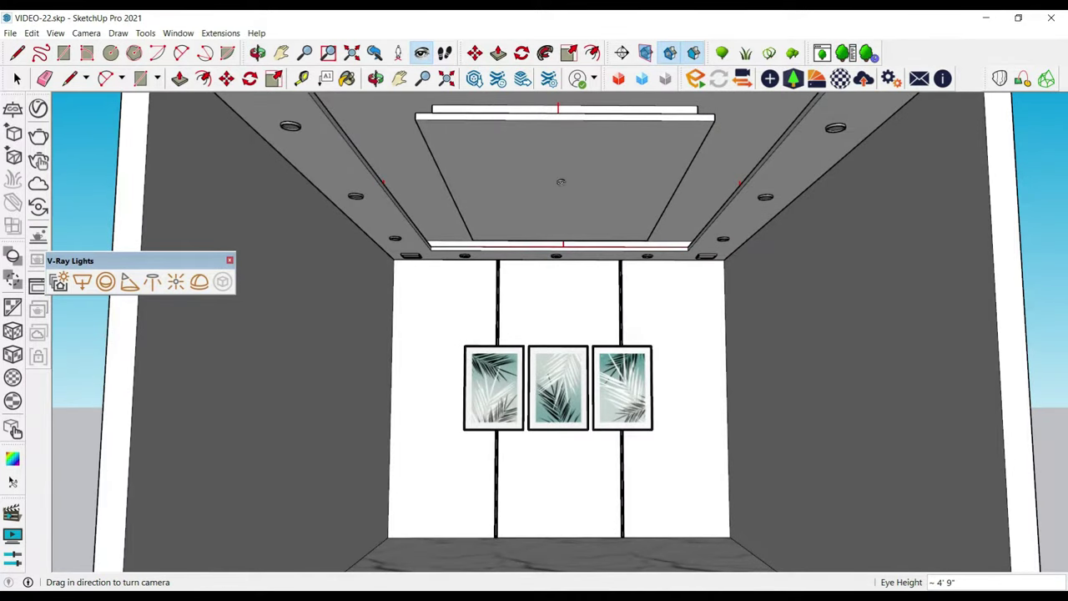
left_click_drag(561, 181, 643, 365)
key("space")
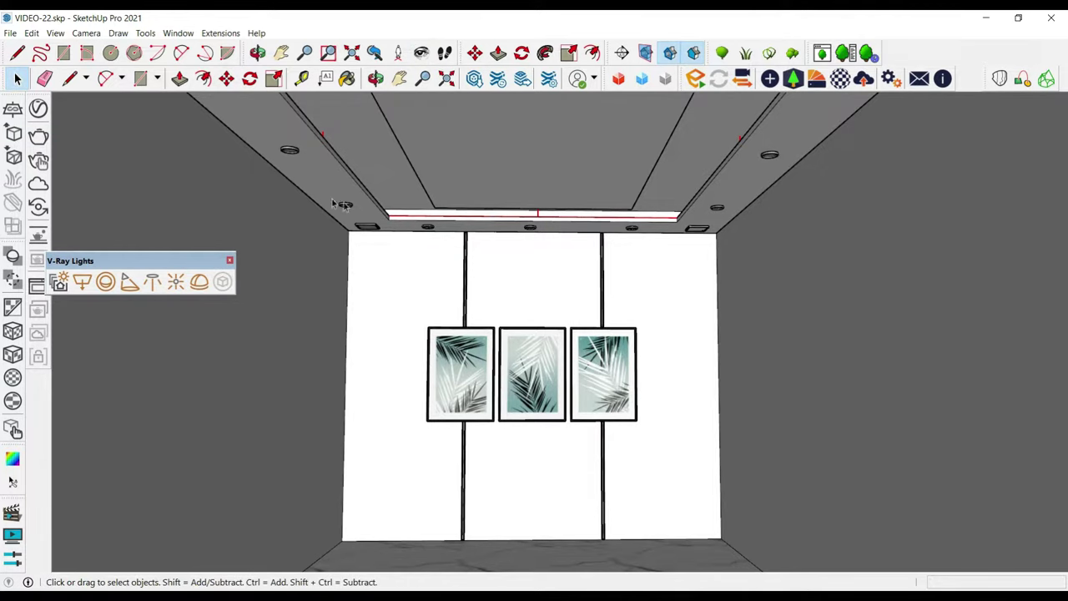
left_click(40, 109)
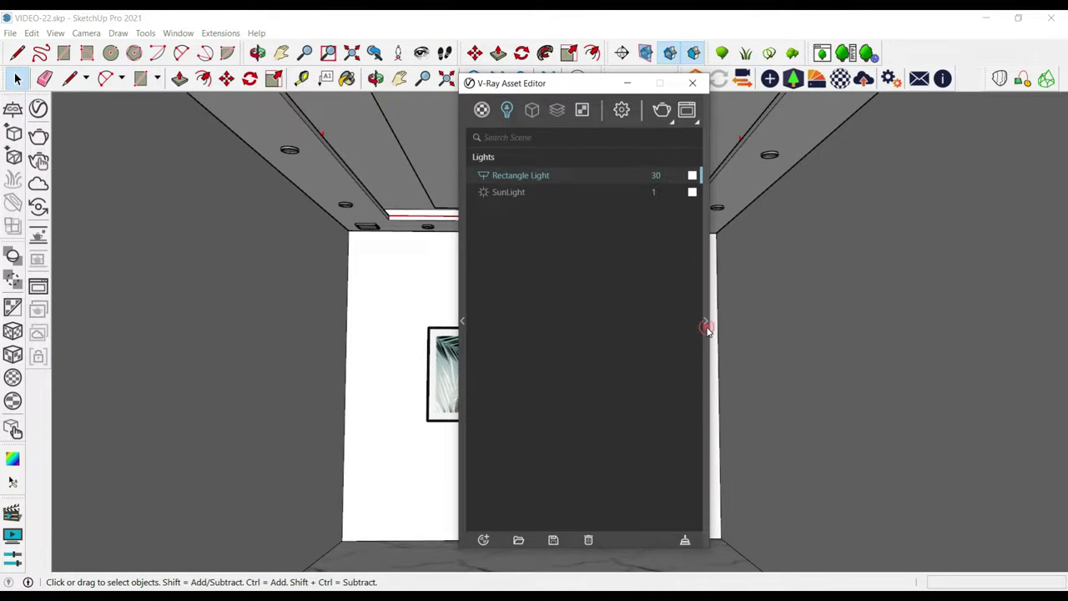
Step: Show the Rectangle Light's preview and parameters (intensity 30, U 3, V 157.5) with textures hidden
left_click(705, 322)
mouse_move(417, 334)
middle_mouse_down()
mouse_move(374, 338)
mouse_move(380, 359)
middle_mouse_up()
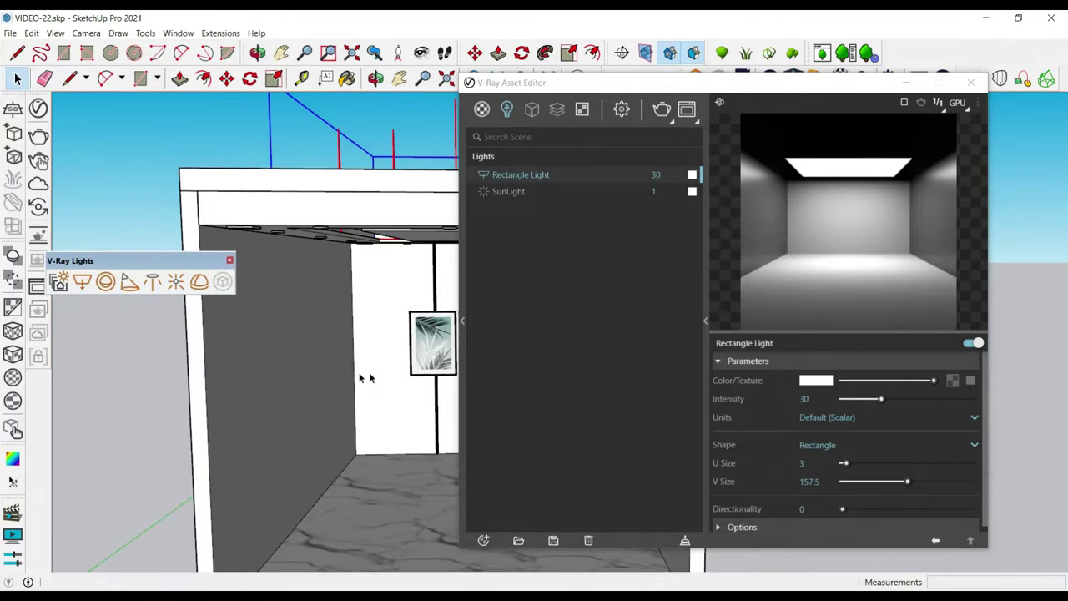
key("k")
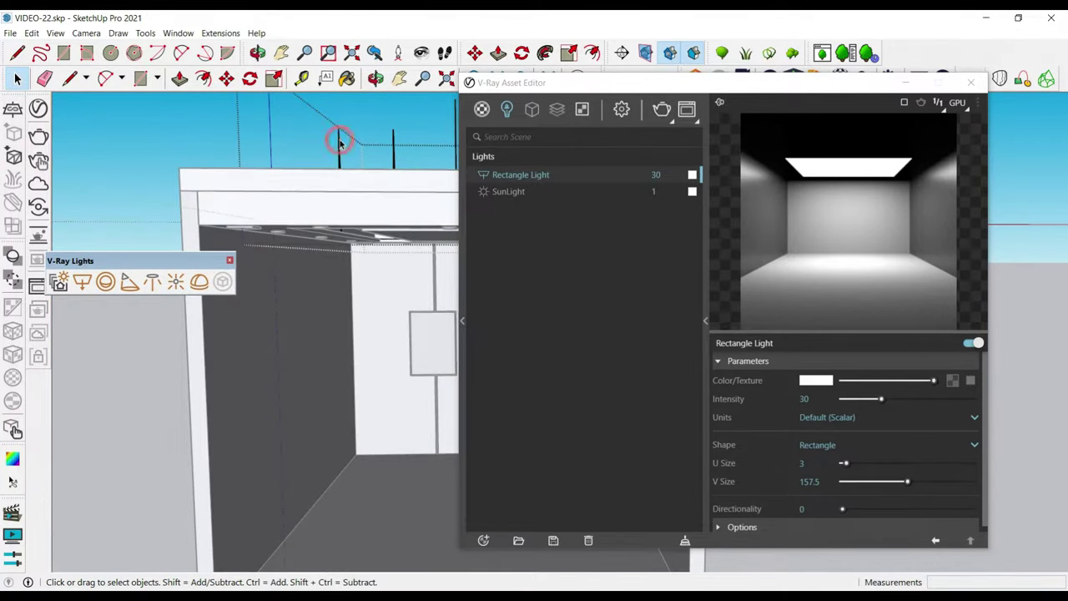
left_click(339, 143)
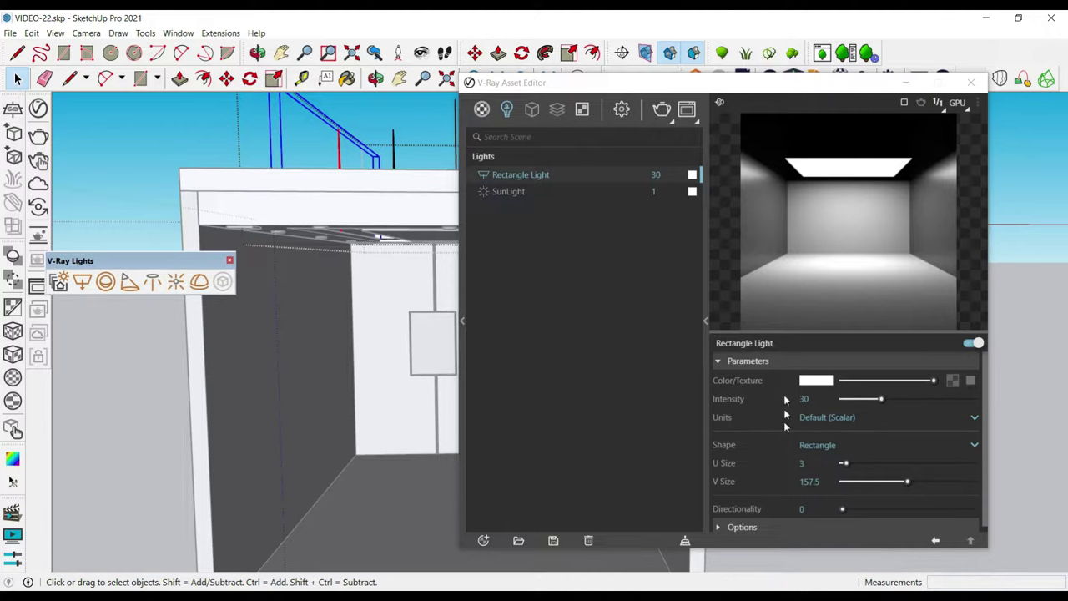
left_click(705, 322)
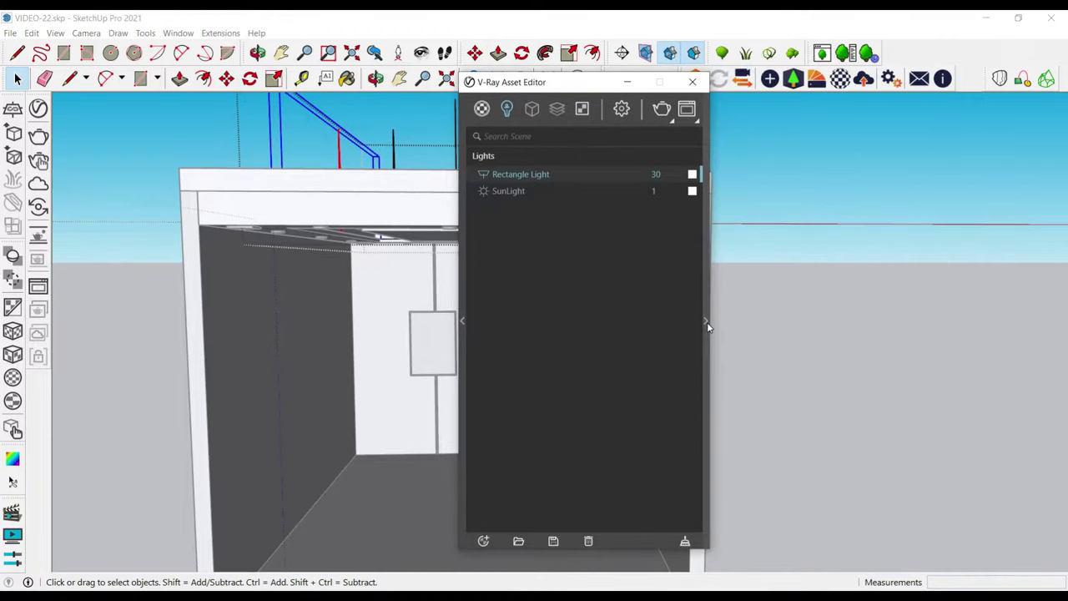
left_click(707, 322)
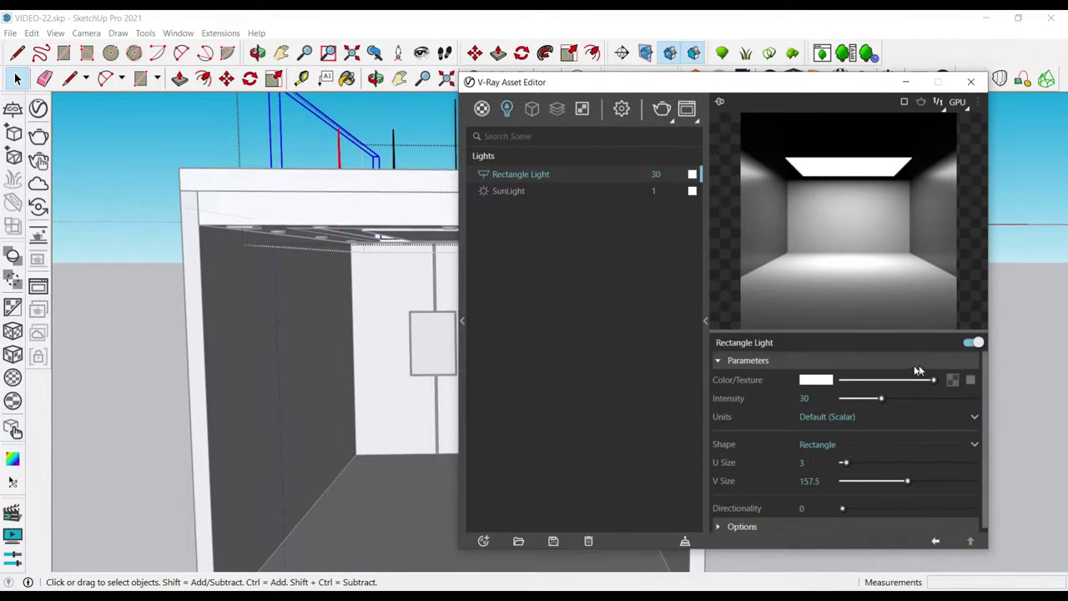
left_click_drag(780, 92, 714, 79)
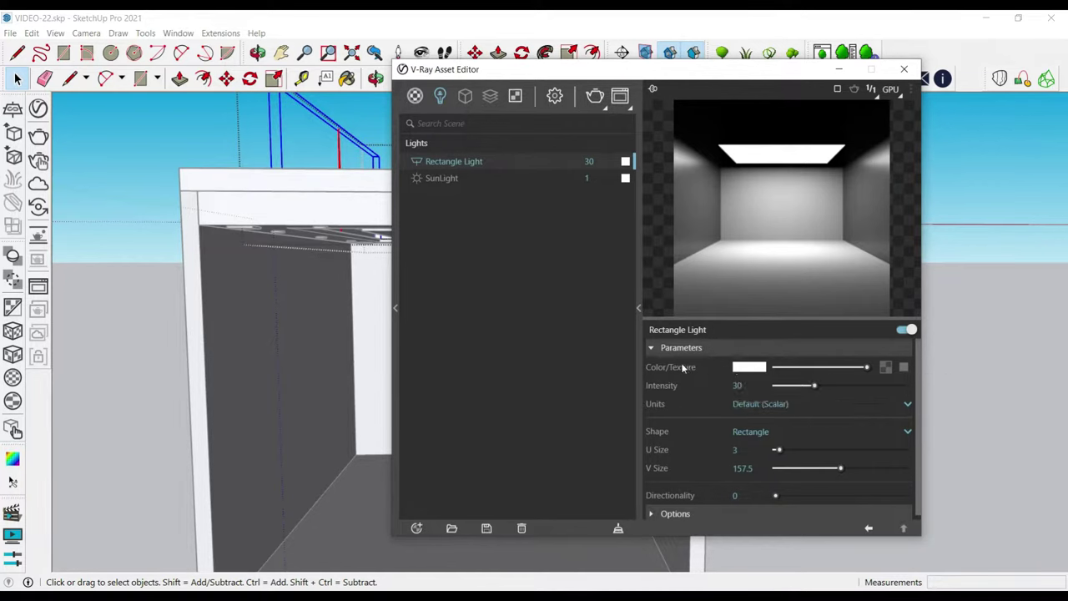
Step: Give the Rectangle Light a warm off-white colour in the V-Ray Color Picker
left_click(750, 368)
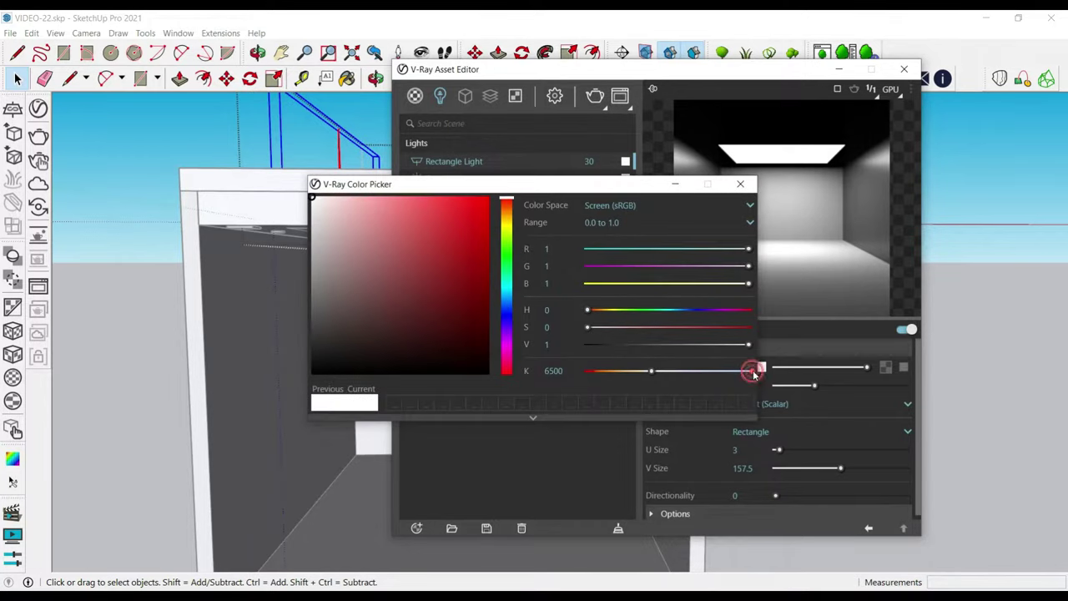
left_click(740, 184)
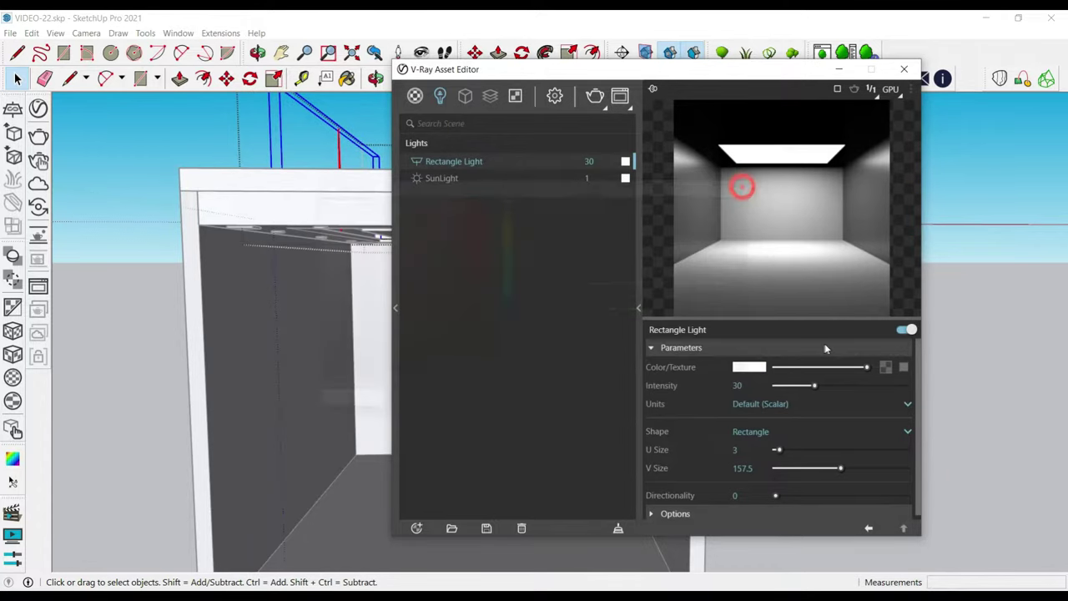
left_click(885, 367)
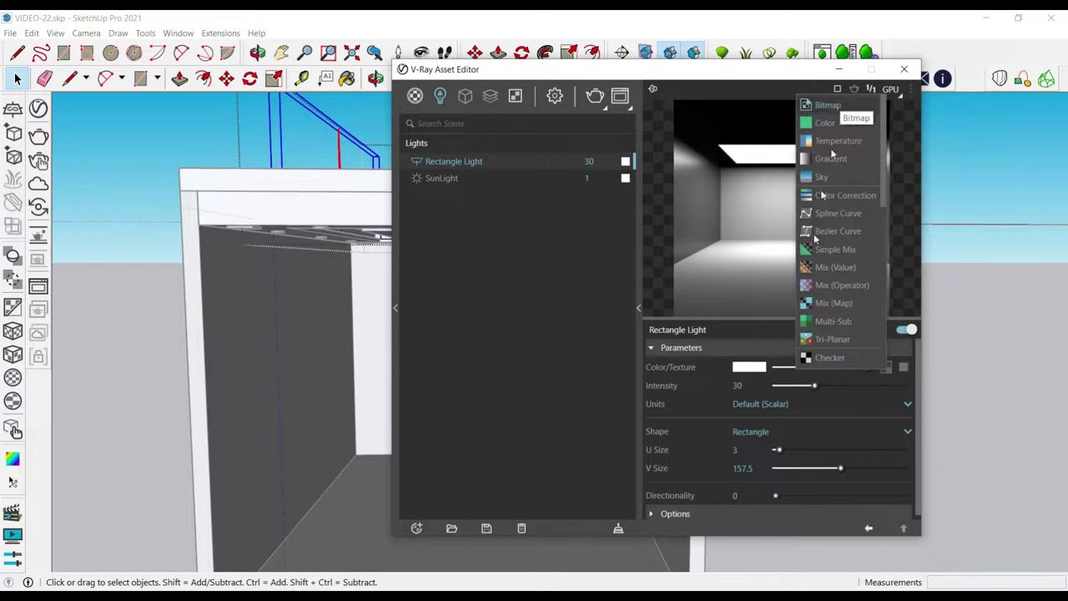
left_click(751, 366)
left_click(505, 221)
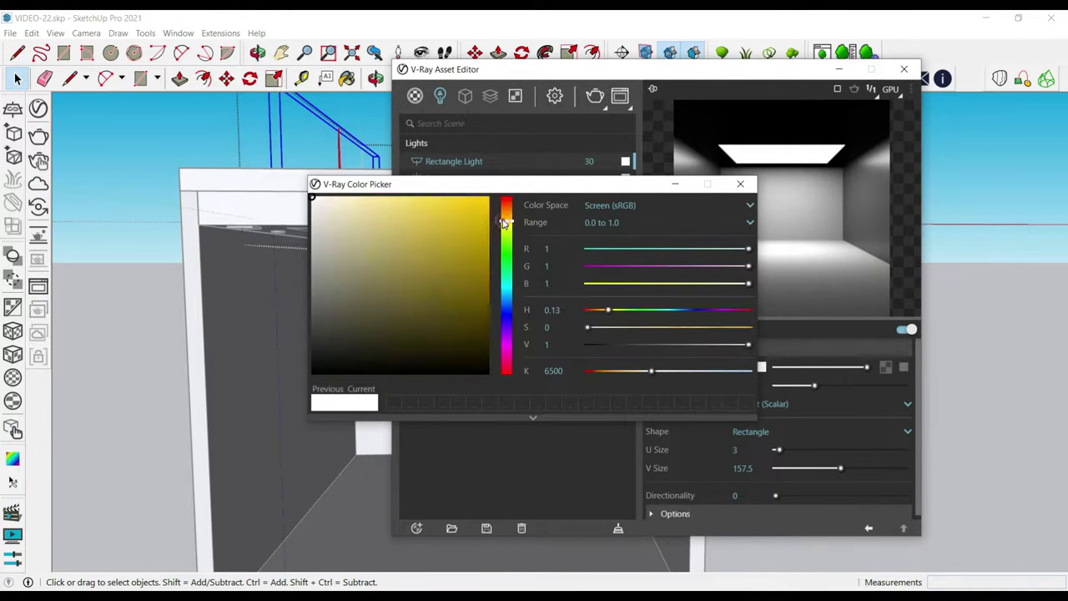
mouse_move(503, 222)
left_mouse_down()
mouse_move(504, 212)
mouse_move(504, 225)
left_mouse_up()
left_click(439, 214)
left_click(327, 196)
left_click(740, 184)
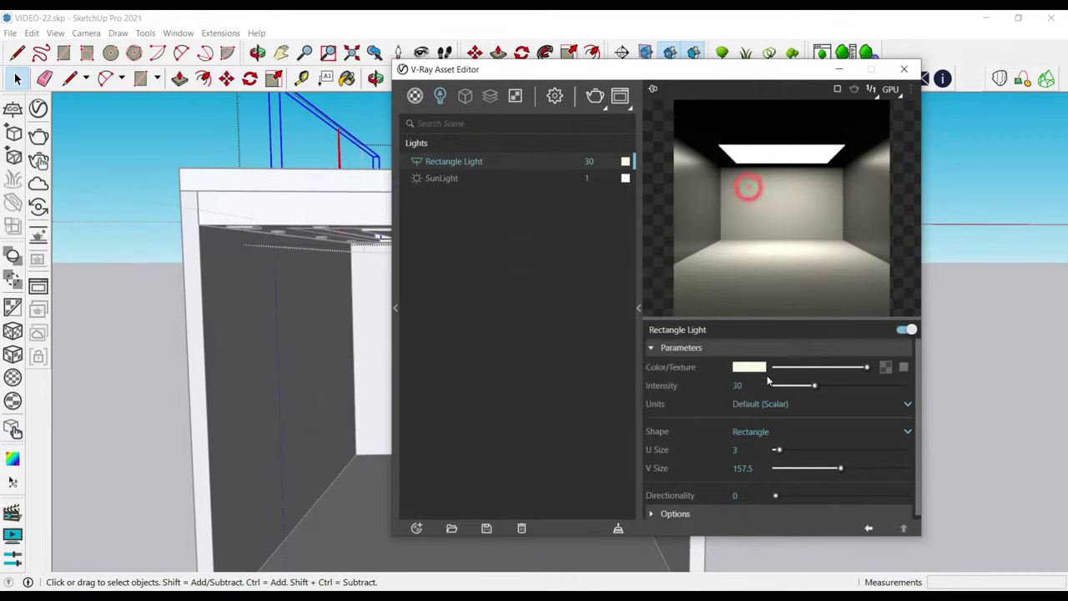
Step: Set the Rectangle Light intensity to 120, keeping units at Default (Scalar)
left_click(756, 385)
type("12")
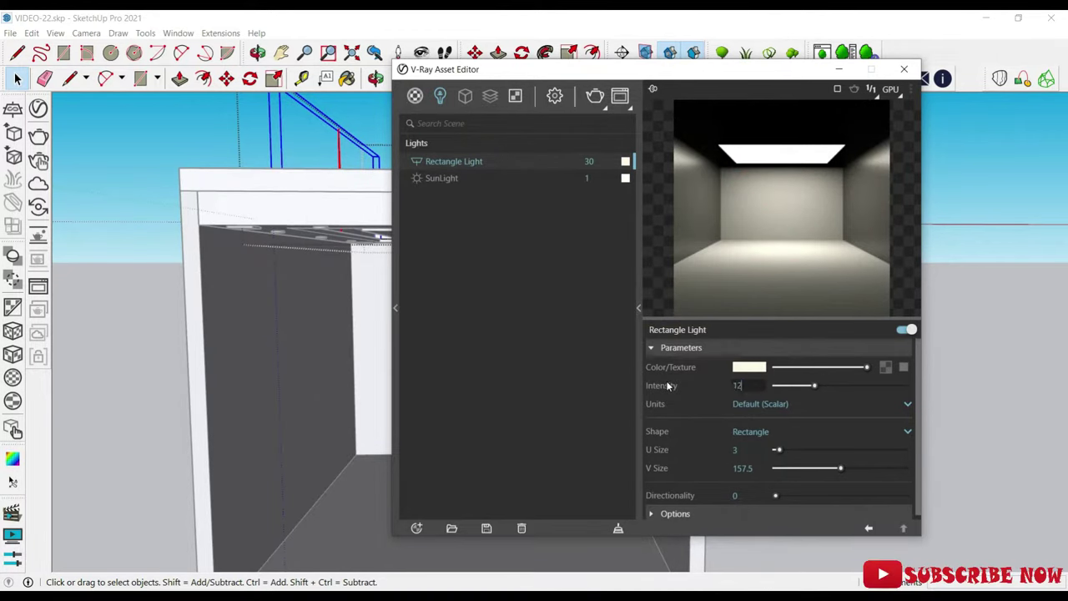
type("0")
scroll(764, 406, "down", 1)
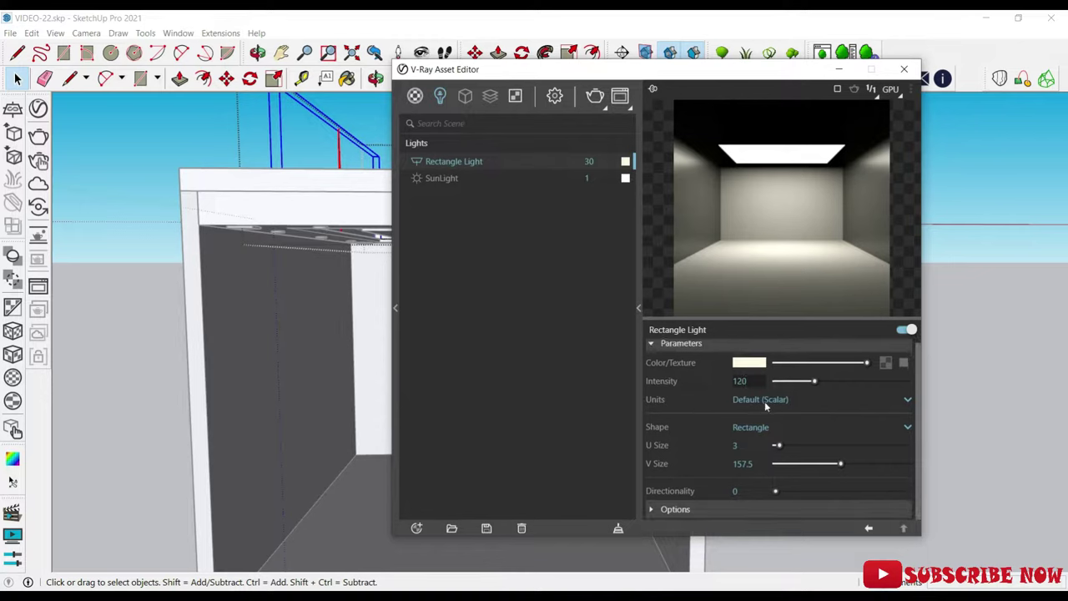
left_click(773, 401)
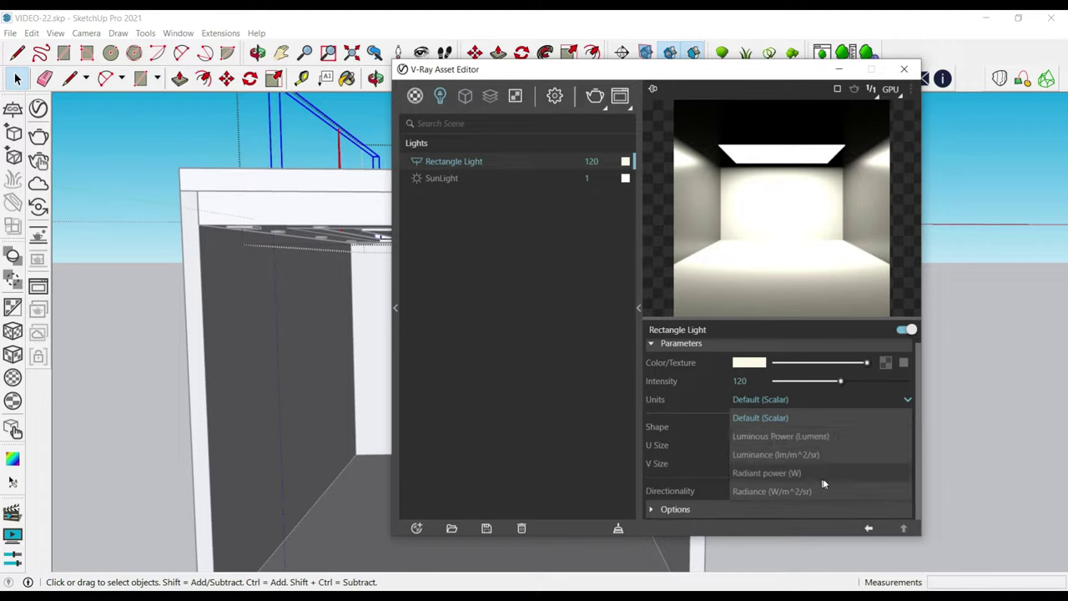
left_click(803, 403)
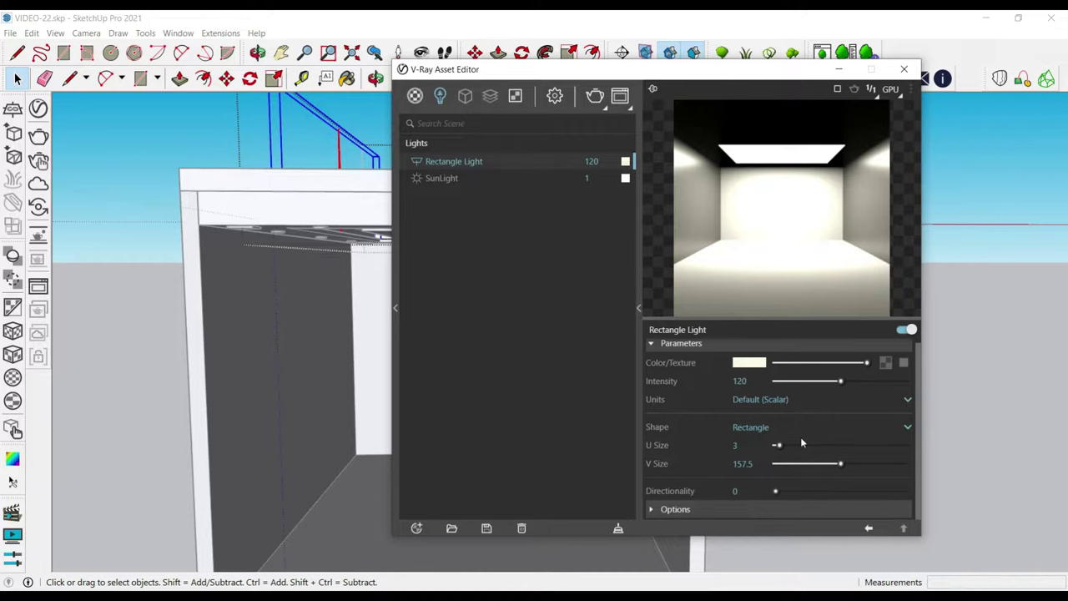
left_click(799, 402)
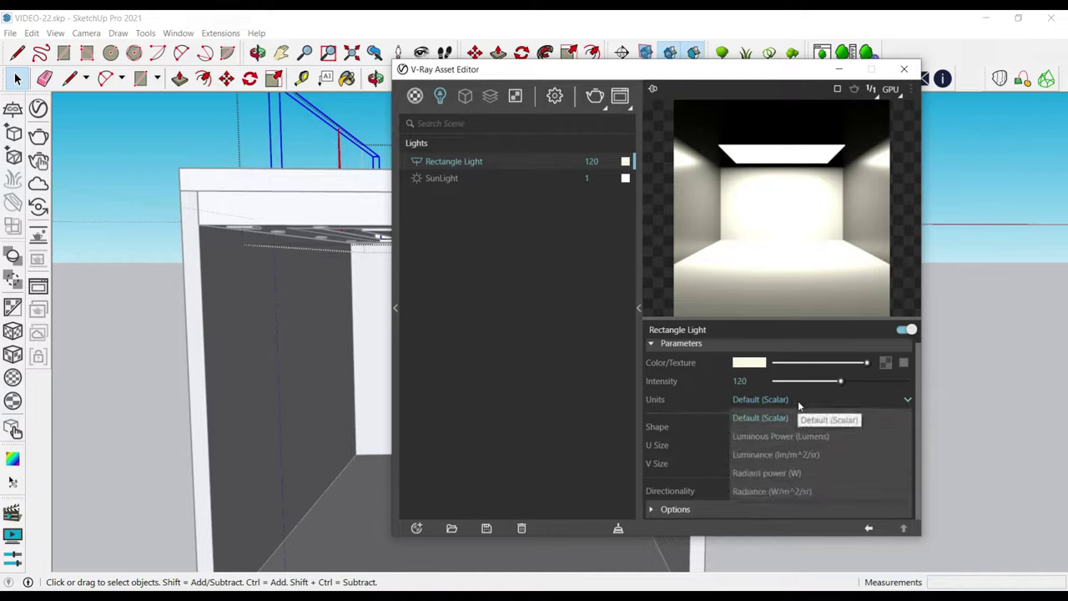
left_click(799, 405)
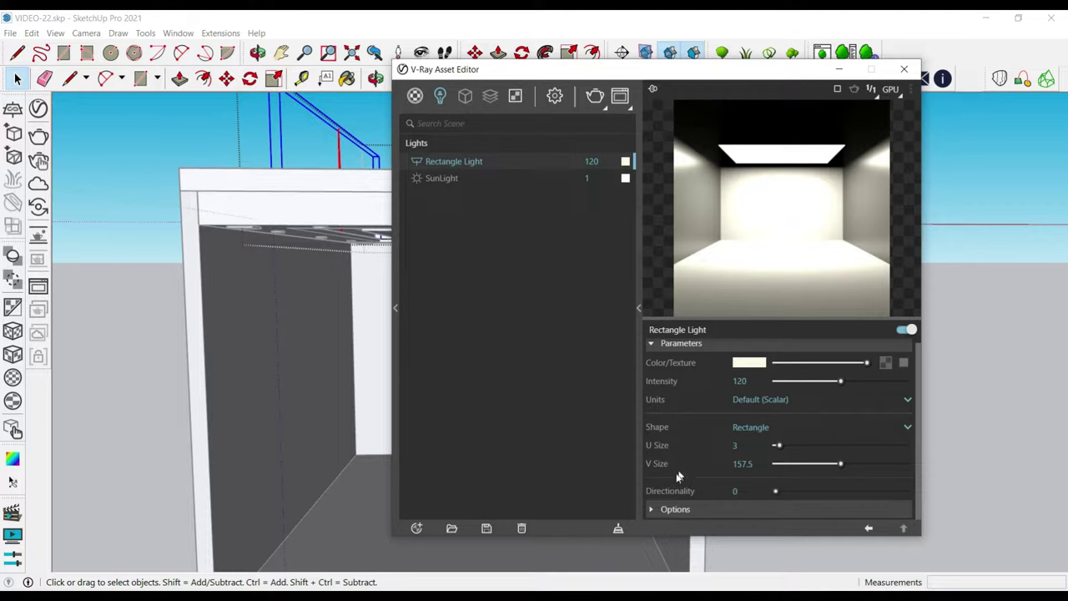
Step: Lower Affect Specular and Affect Reflections to 0.6 in the light's Options
left_click(689, 512)
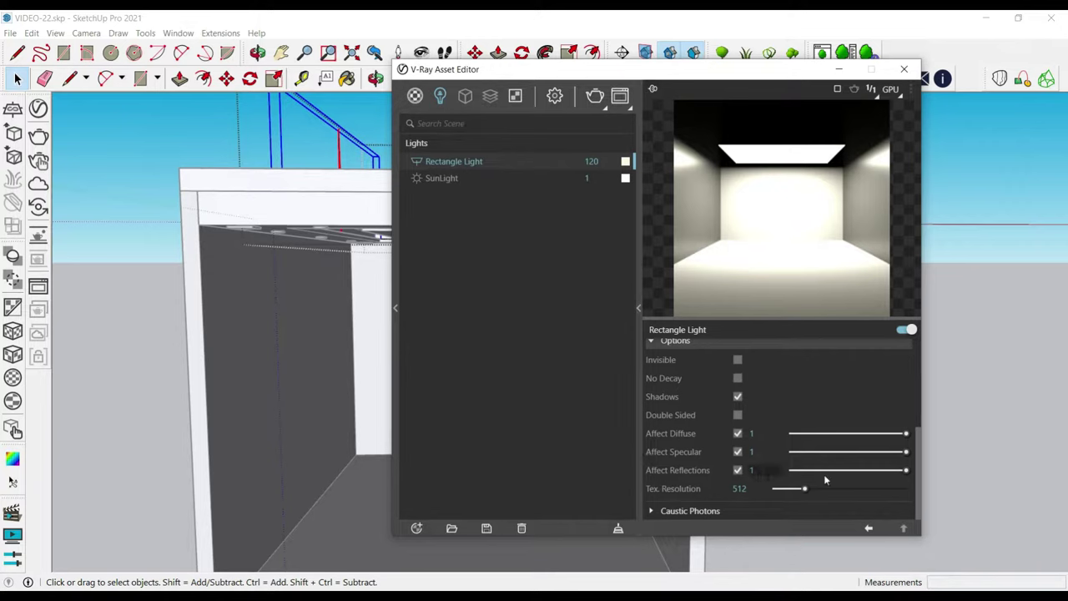
mouse_move(869, 474)
left_mouse_down()
mouse_move(819, 468)
mouse_move(876, 475)
left_mouse_up()
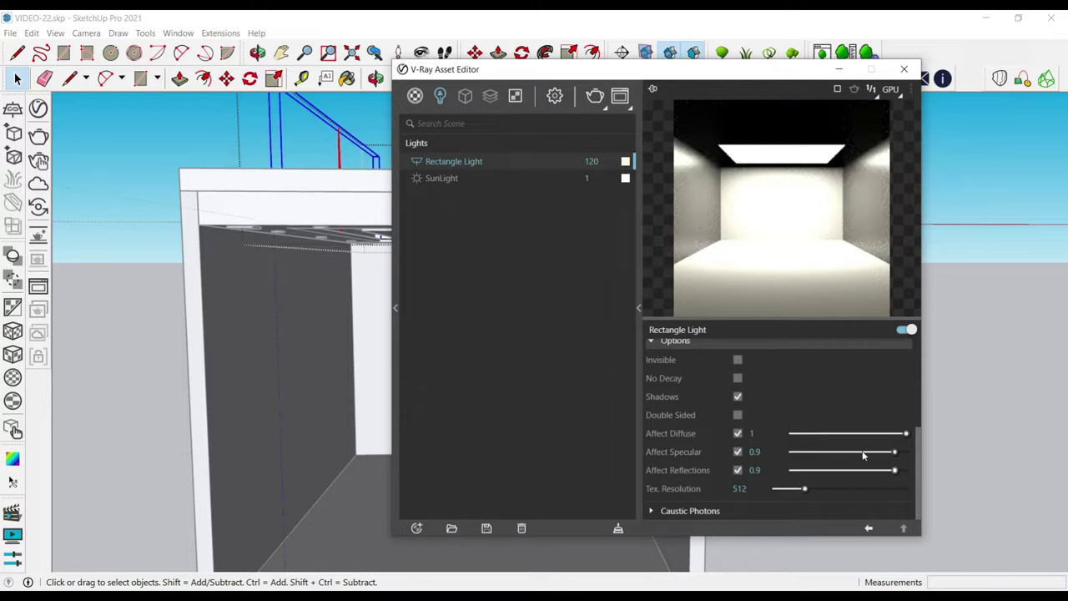
mouse_move(863, 455)
left_mouse_down()
mouse_move(820, 451)
mouse_move(897, 453)
mouse_move(860, 452)
left_mouse_up()
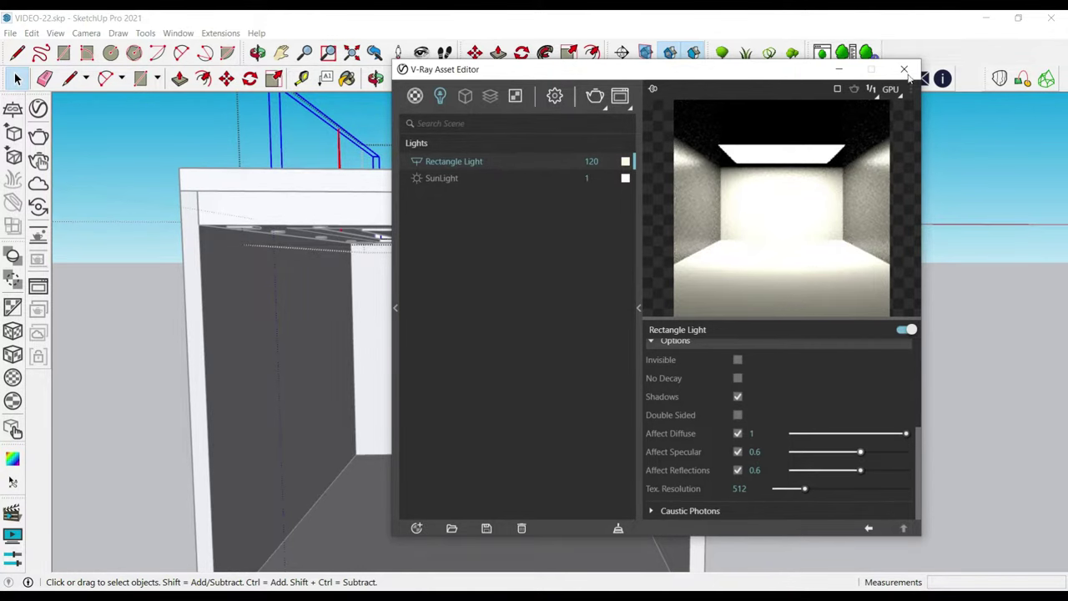
Step: Close the V-Ray Asset Editor and orbit back toward the picture wall
scroll(755, 430, "up", 1)
scroll(859, 459, "up", 3)
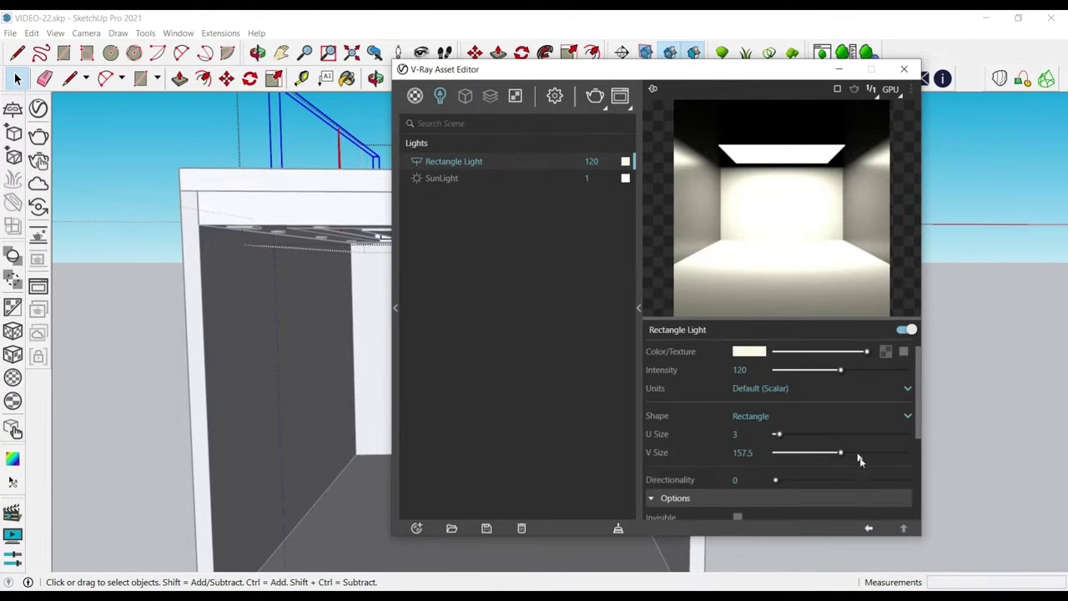
scroll(859, 459, "up", 1)
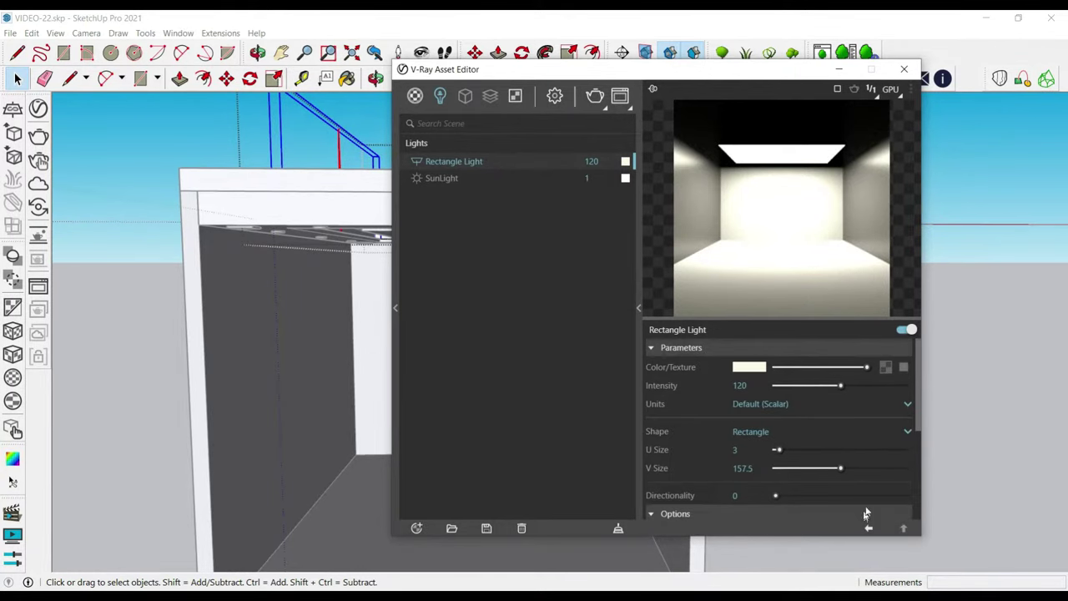
left_click(903, 70)
middle_click_drag(418, 410, 382, 428)
Step: Restore the textured display and turn the camera to centre the picture wall
left_click(12, 331)
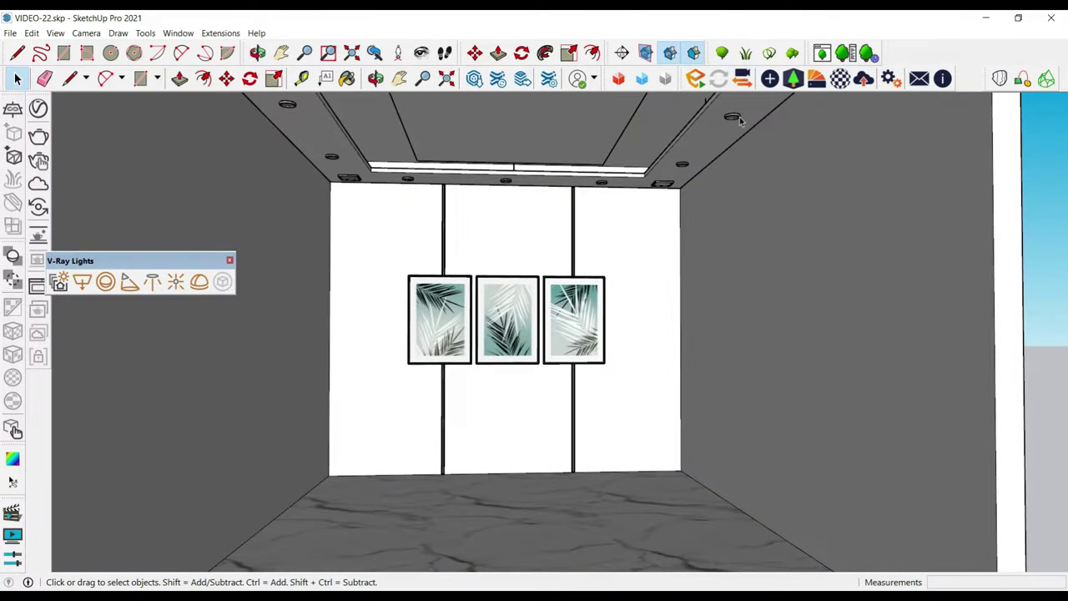
left_click(421, 52)
scroll(576, 307, "up", 1)
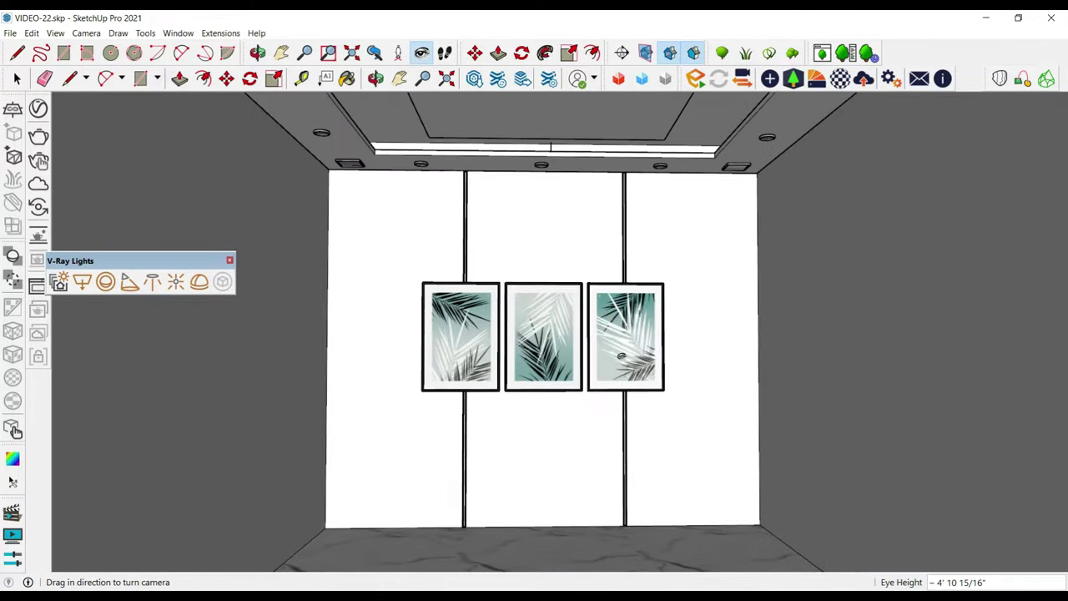
scroll(621, 349, "up", 1)
scroll(621, 348, "up", 2)
scroll(618, 346, "up", 1)
left_click_drag(615, 346, 487, 329)
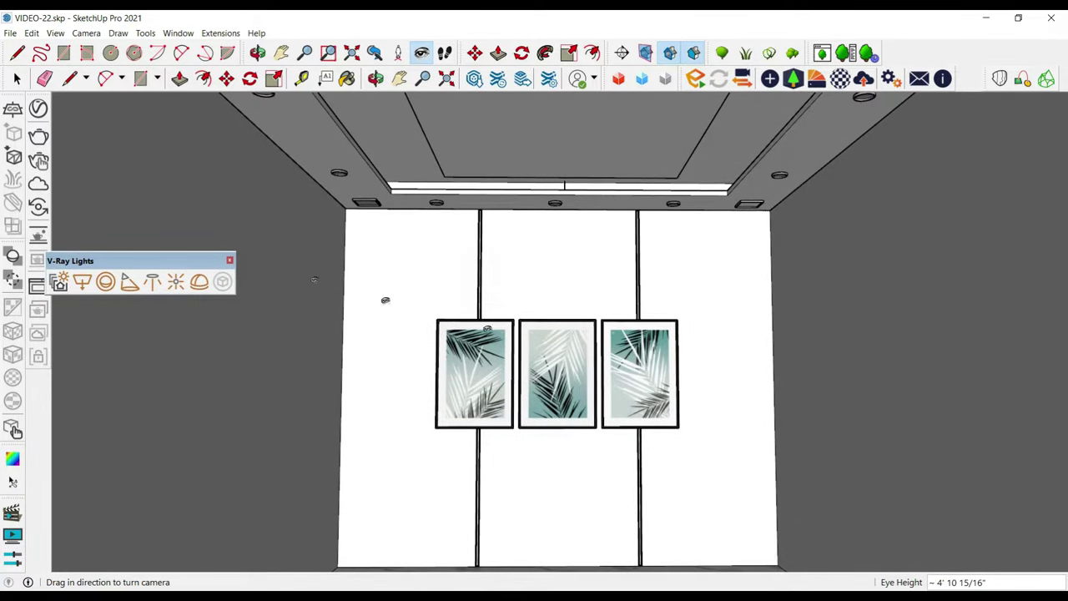
Step: Render the view in V-Ray, inspect the glowing ceiling cove up close, then stop and close the render
left_click(39, 139)
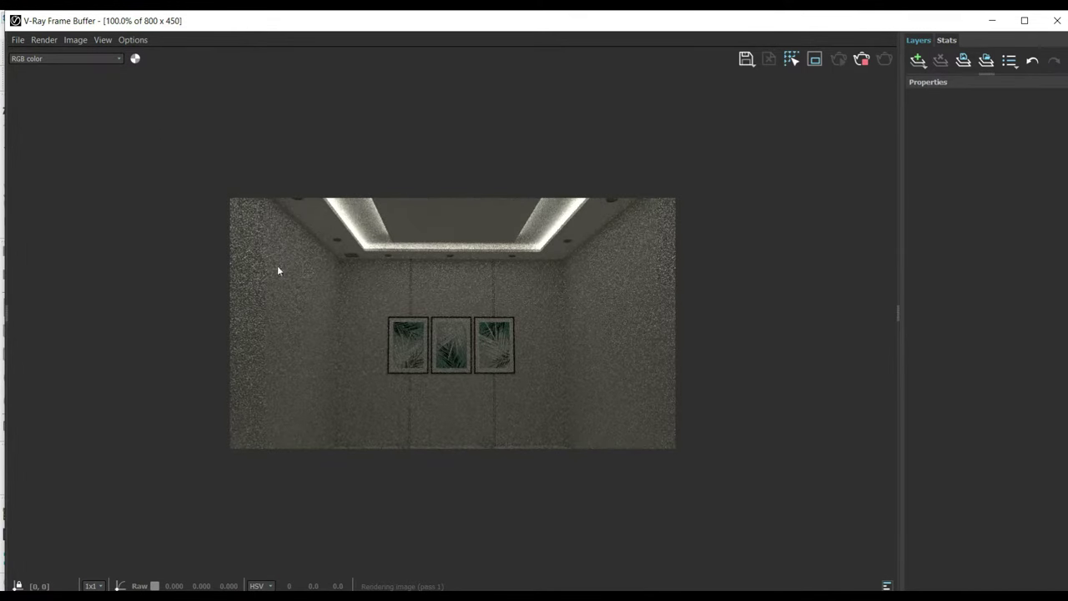
scroll(443, 304, "up", 2)
middle_click_drag(443, 263, 458, 204)
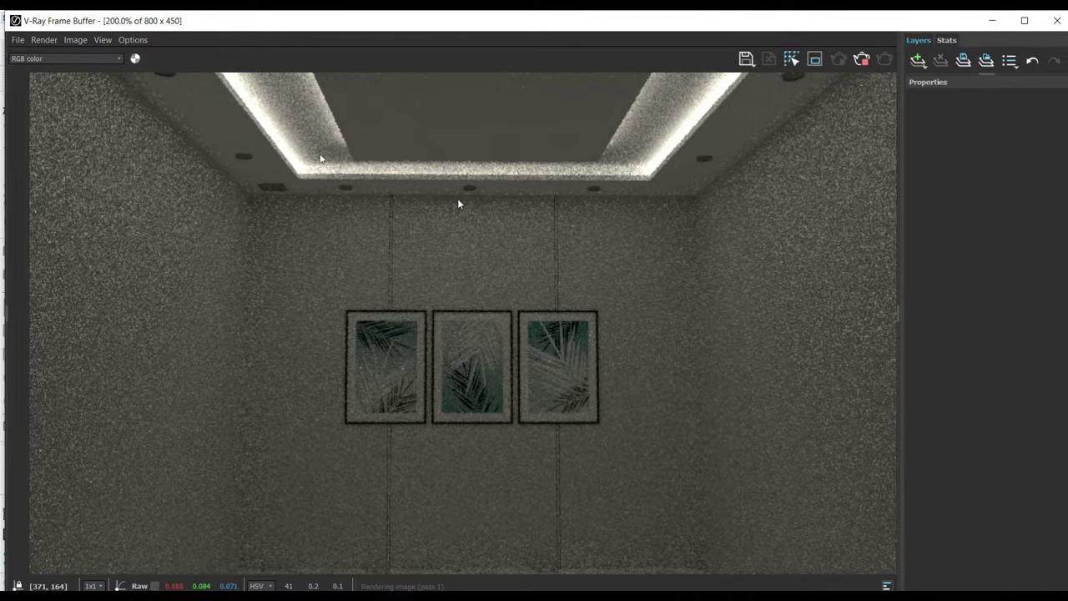
scroll(433, 325, "down", 2)
scroll(453, 483, "up", 2)
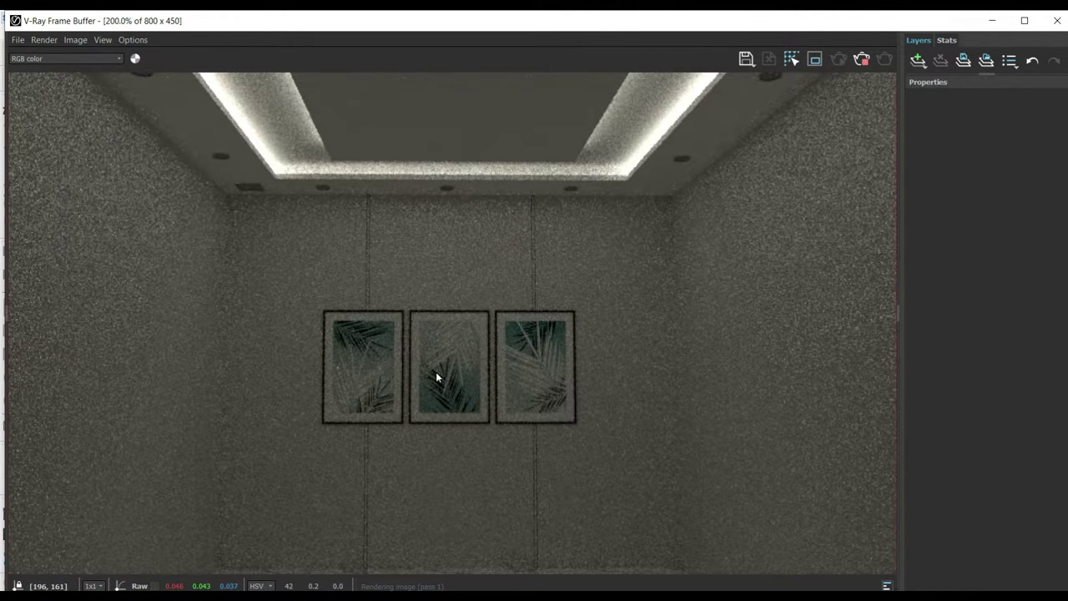
scroll(365, 320, "up", 2)
middle_click_drag(405, 353, 383, 584)
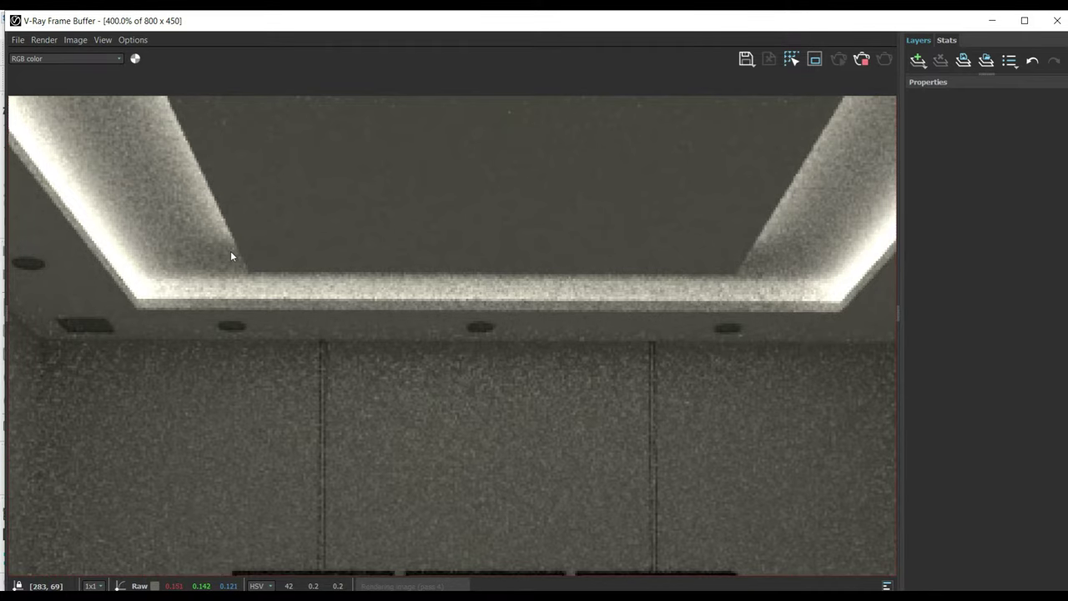
scroll(274, 281, "down", 1)
scroll(281, 287, "down", 1)
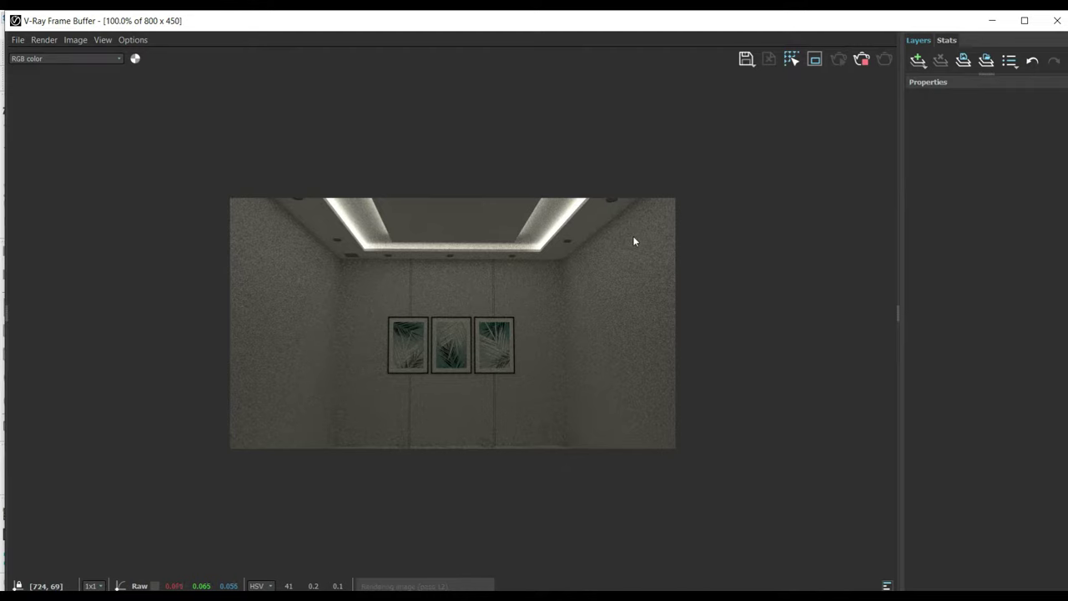
left_click(861, 60)
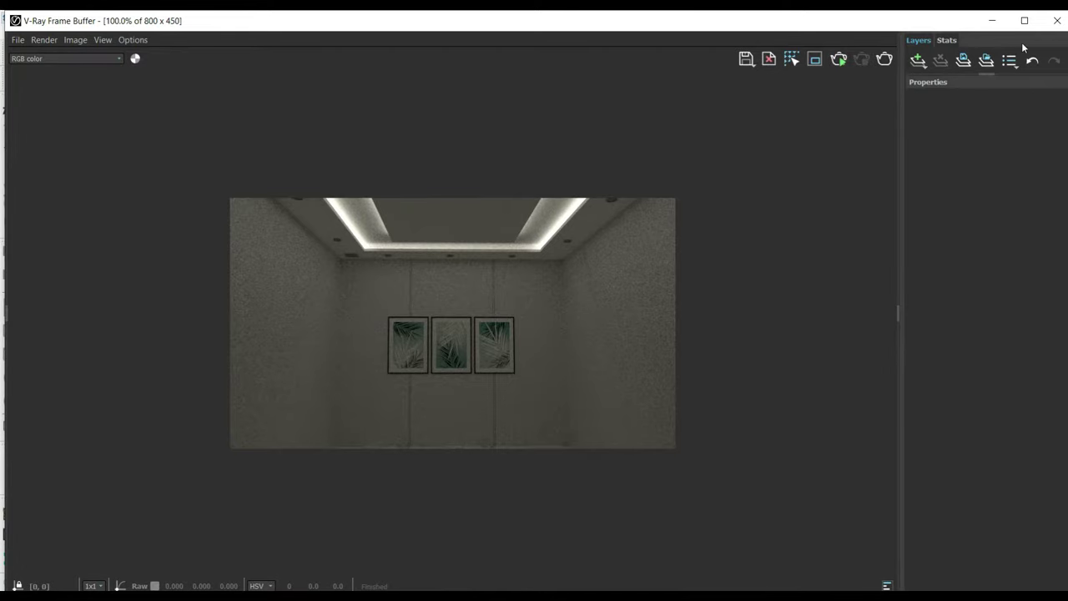
left_click(1057, 20)
Step: Draw a downward-facing V-Ray Rectangle Light inside the square fixture at the upper-left ceiling corner
left_click_drag(342, 191, 412, 346)
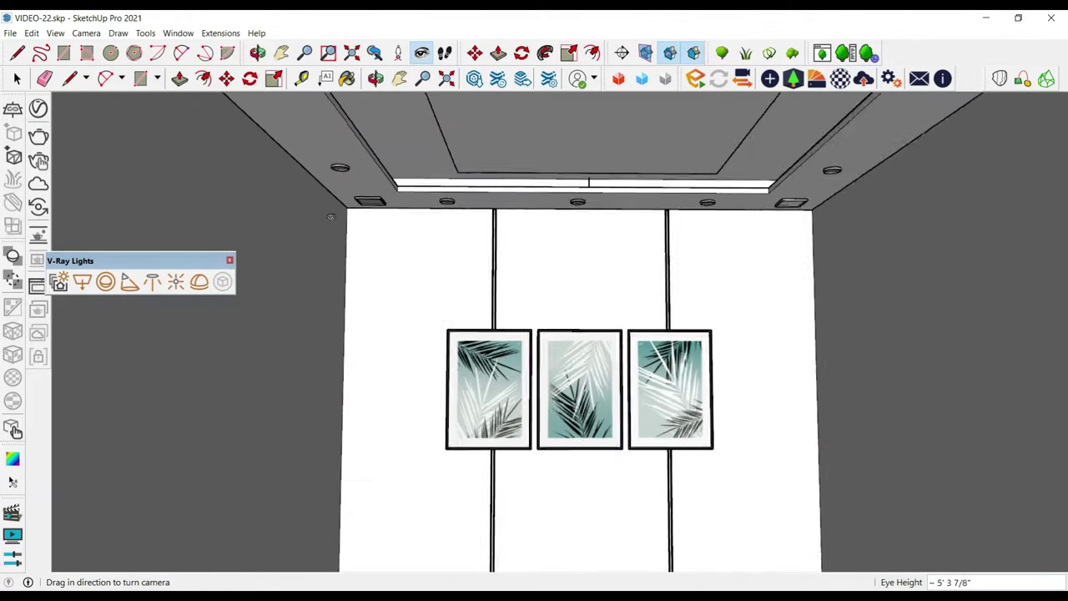
left_click(81, 281)
scroll(346, 269, "up", 2)
scroll(409, 234, "up", 2)
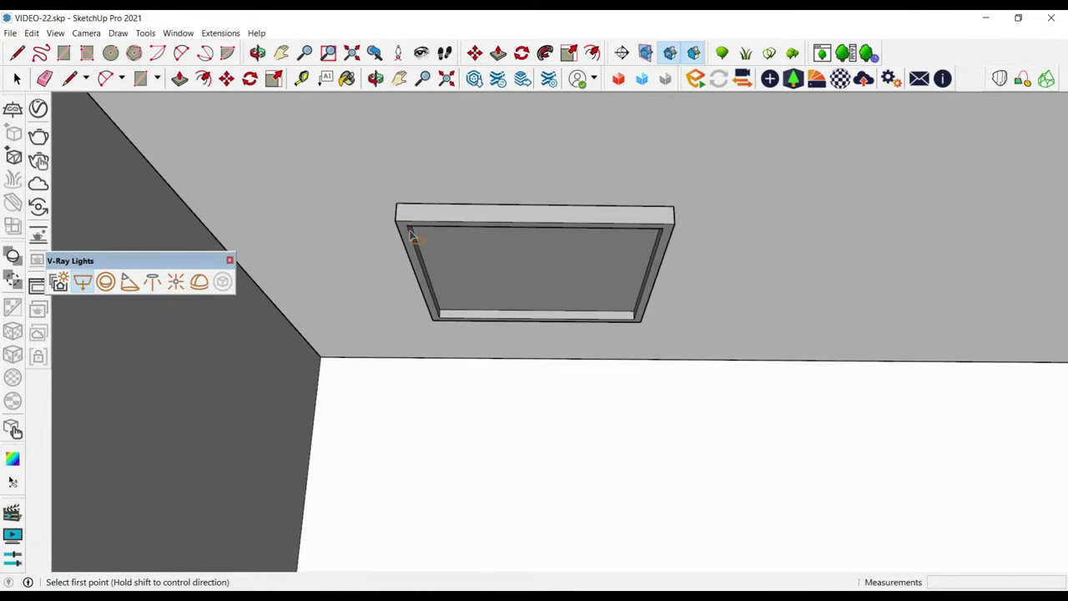
left_click(408, 231)
mouse_move(636, 320)
middle_mouse_down()
mouse_move(465, 267)
mouse_move(323, 258)
middle_mouse_up()
mouse_move(597, 298)
middle_mouse_down()
mouse_move(567, 279)
mouse_move(684, 275)
middle_mouse_up()
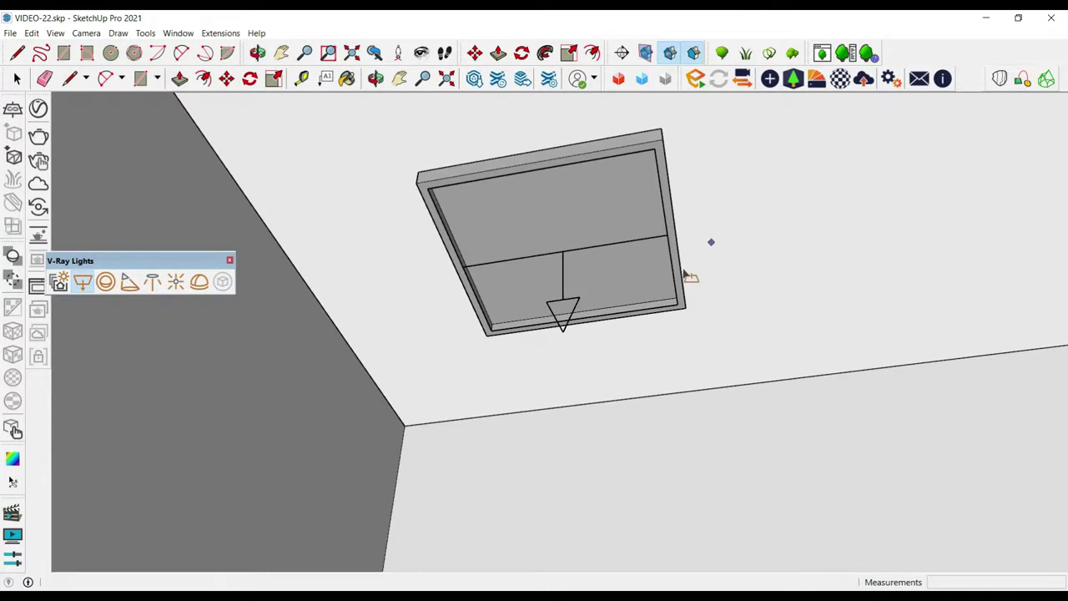
key("space")
left_click(563, 265)
mouse_move(563, 266)
middle_mouse_down()
mouse_move(382, 231)
mouse_move(474, 226)
mouse_move(444, 256)
middle_mouse_up()
scroll(564, 279, "down", 3)
scroll(567, 283, "down", 1)
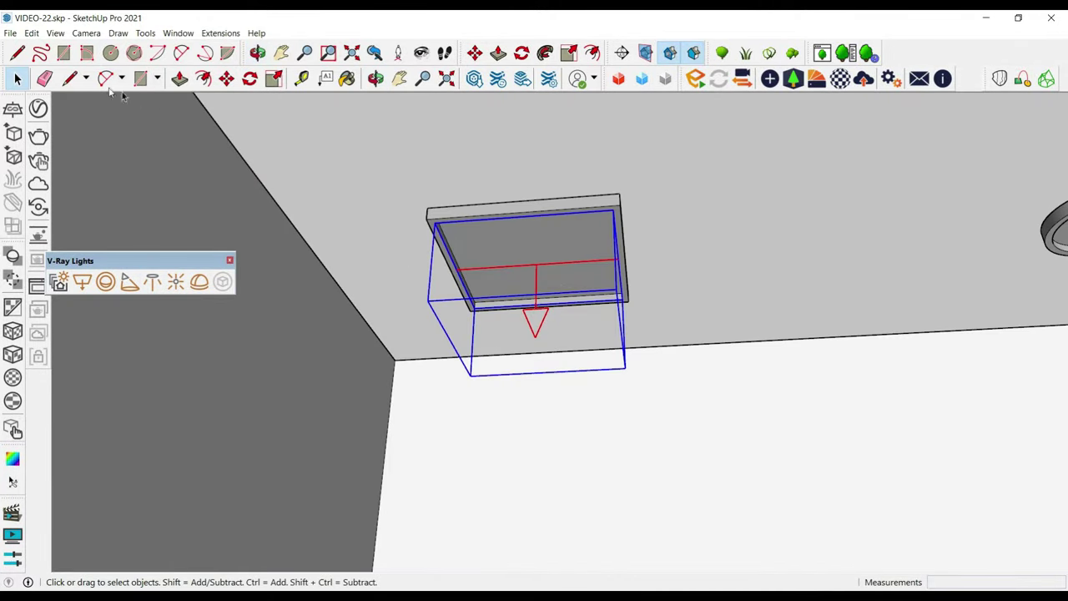
Step: Set Rectangle Light#1 to a warm white colour at intensity 80, then close the Asset Editor
left_click(38, 109)
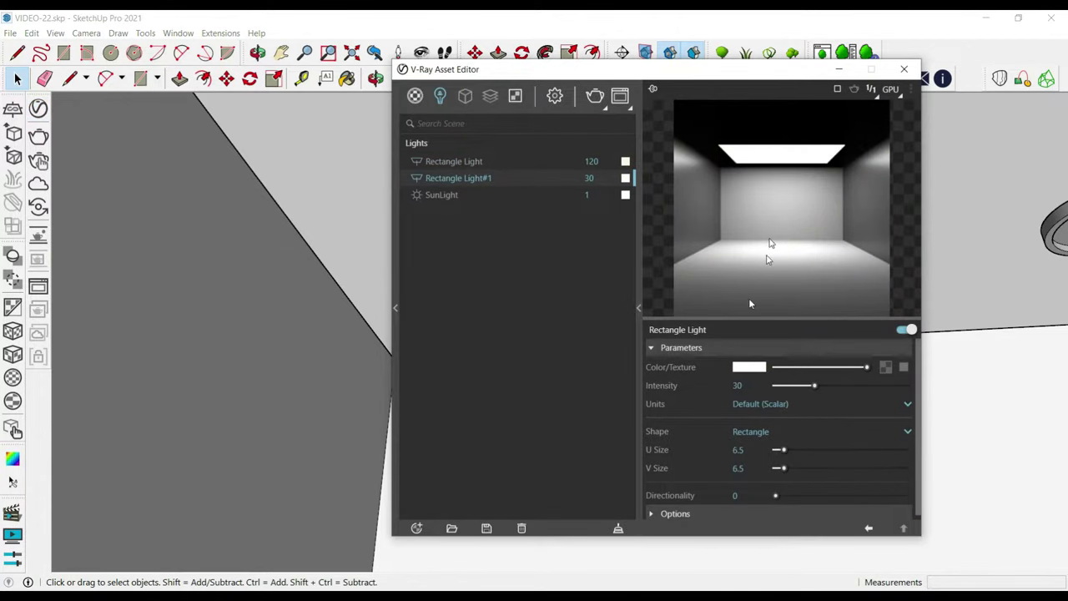
mouse_move(534, 70)
left_mouse_down()
mouse_move(564, 70)
mouse_move(421, 72)
left_mouse_up()
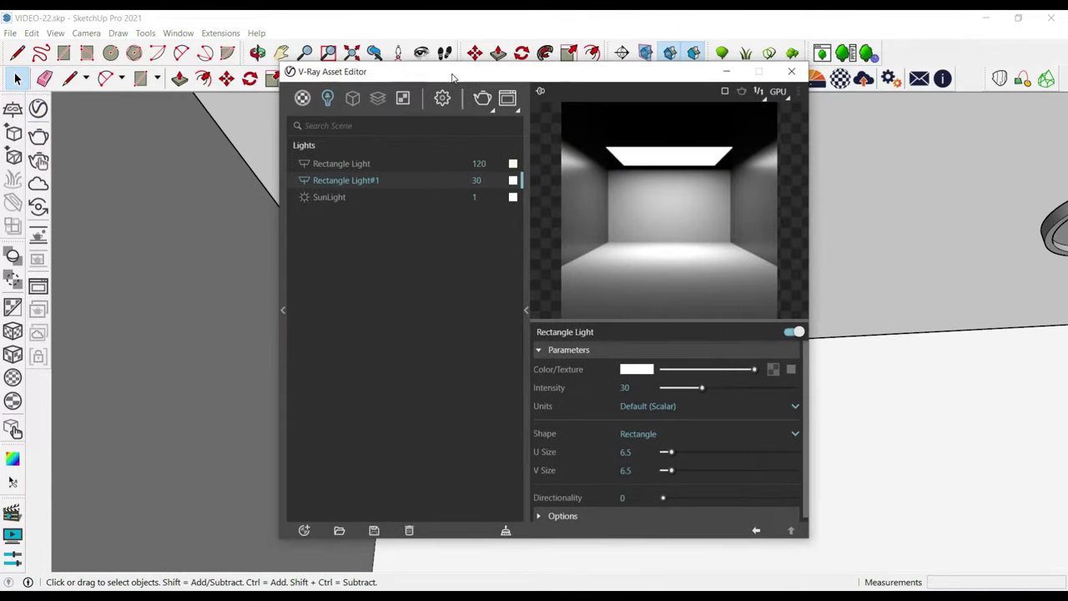
left_click(633, 370)
left_click(435, 219)
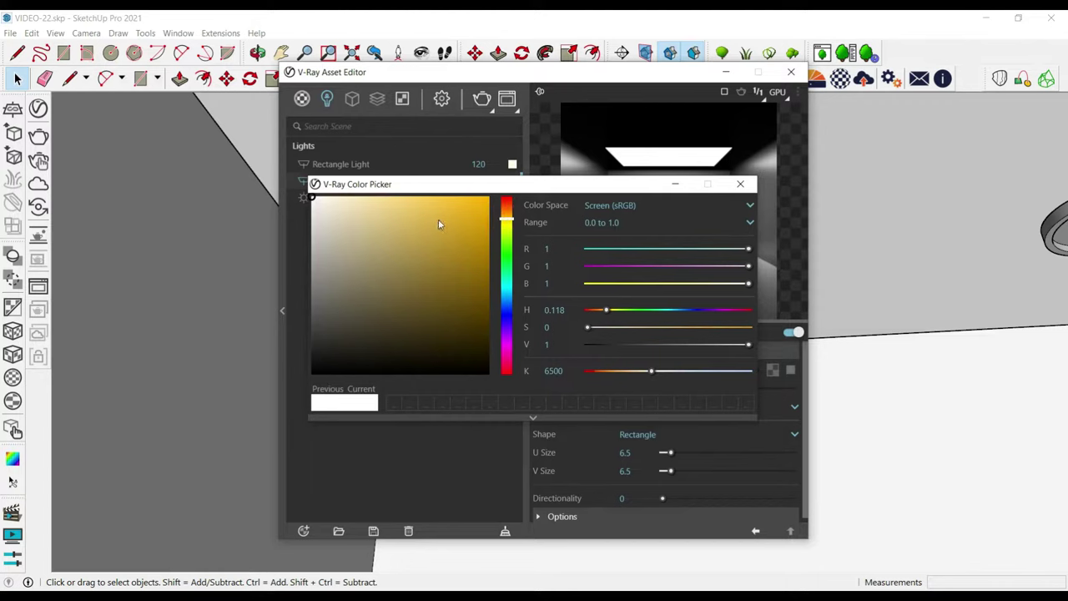
left_click(664, 377)
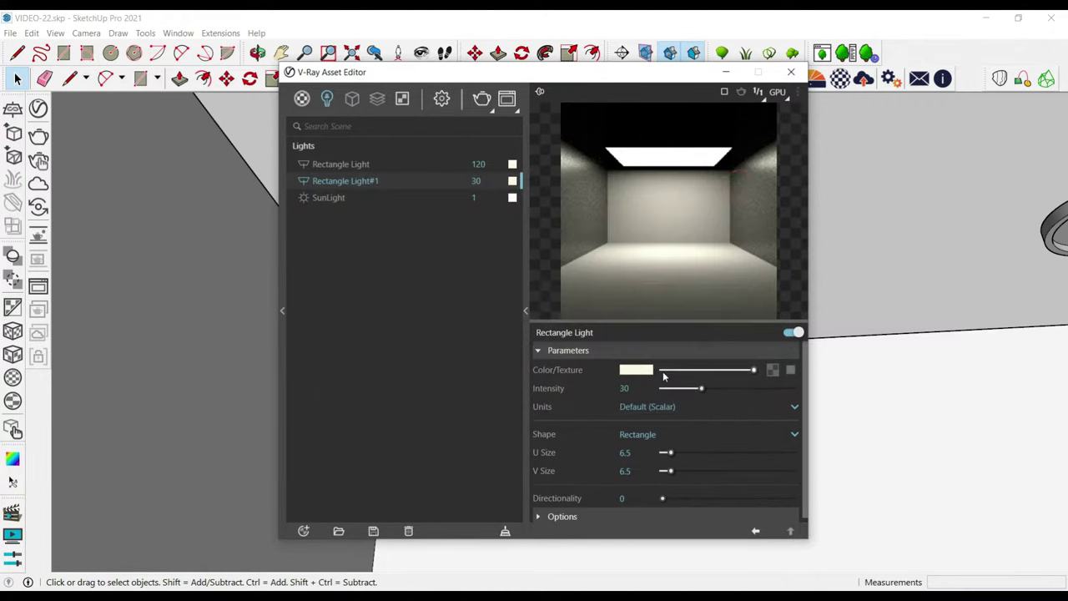
type("80")
key("Return")
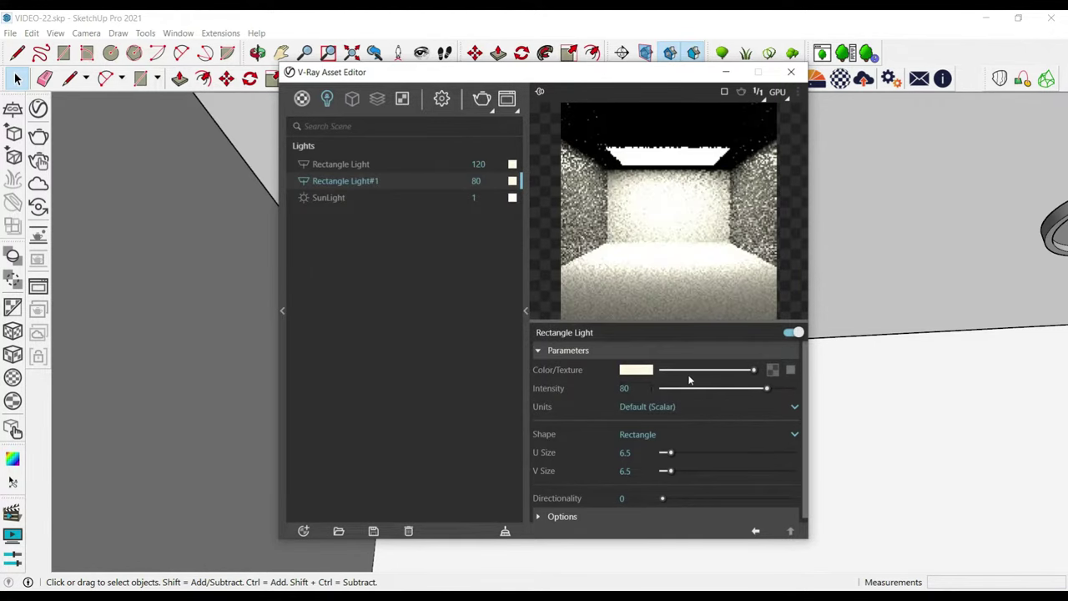
scroll(724, 400, "down", 1)
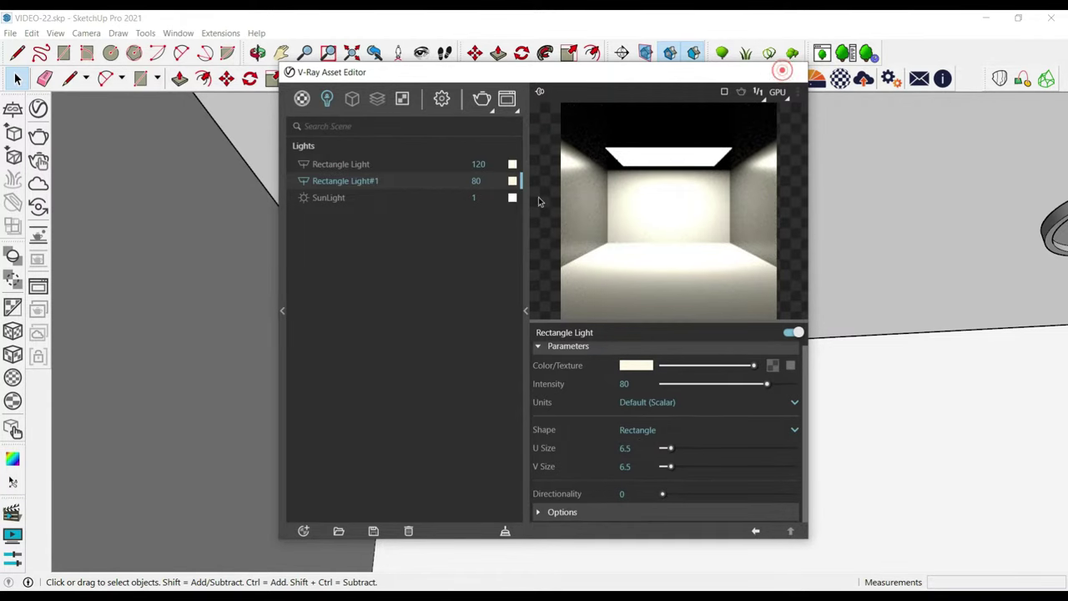
left_click(790, 72)
scroll(508, 291, "up", 3)
Step: Move the rectangle light into its ceiling corner position
scroll(492, 334, "up", 3)
middle_click_drag(482, 350, 458, 357)
key("m")
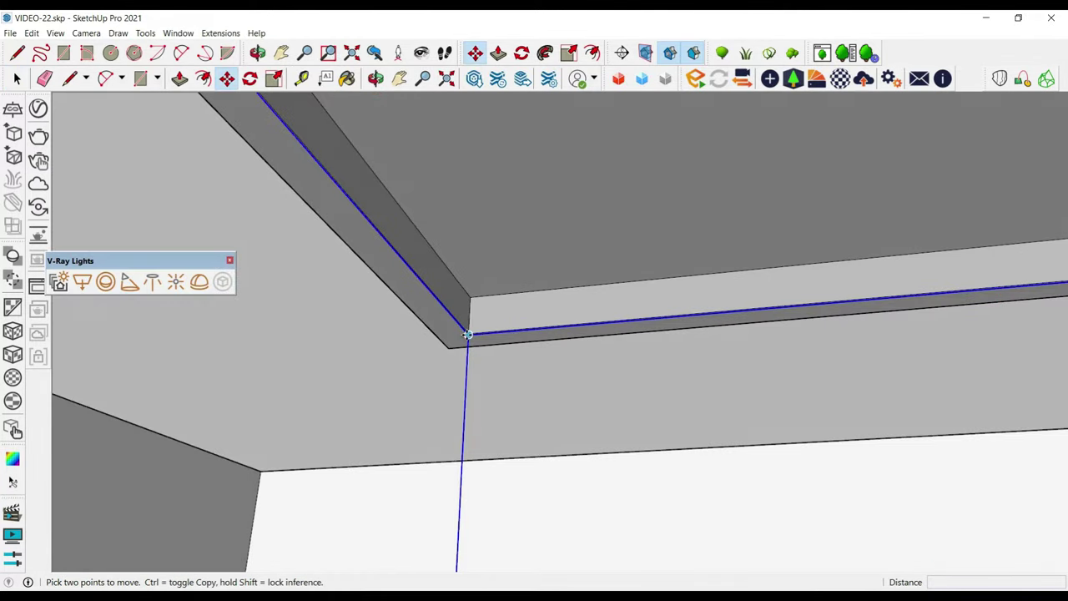
left_click(467, 334)
scroll(451, 284, "down", 2)
left_click(429, 258)
key("space")
scroll(429, 257, "down", 2)
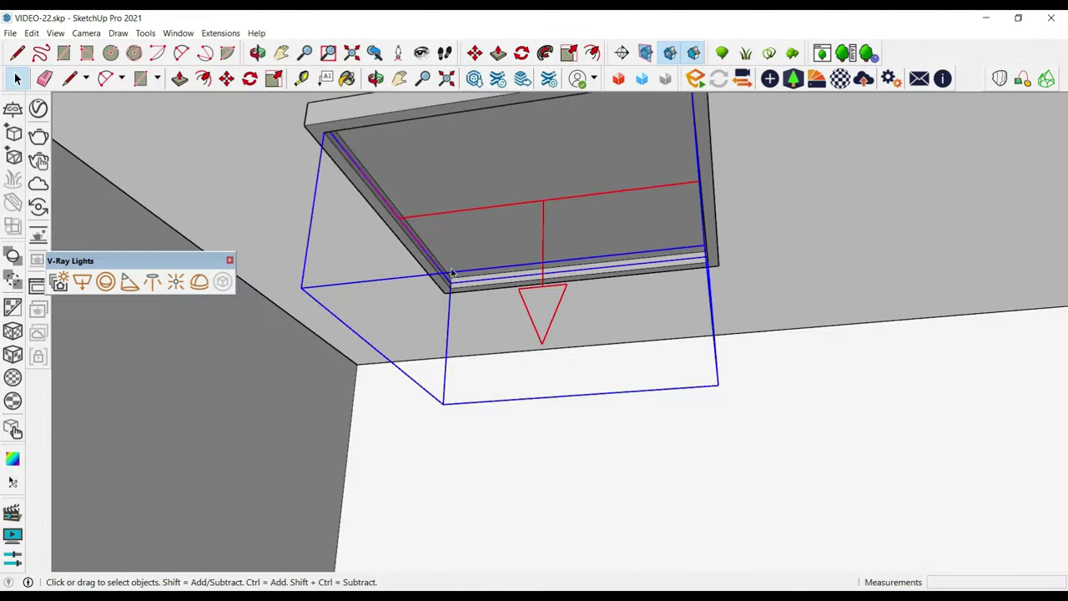
mouse_move(429, 258)
middle_mouse_down()
mouse_move(509, 305)
mouse_move(562, 301)
mouse_move(524, 231)
middle_mouse_up()
scroll(524, 231, "down", 3)
middle_click_drag(405, 250, 381, 233)
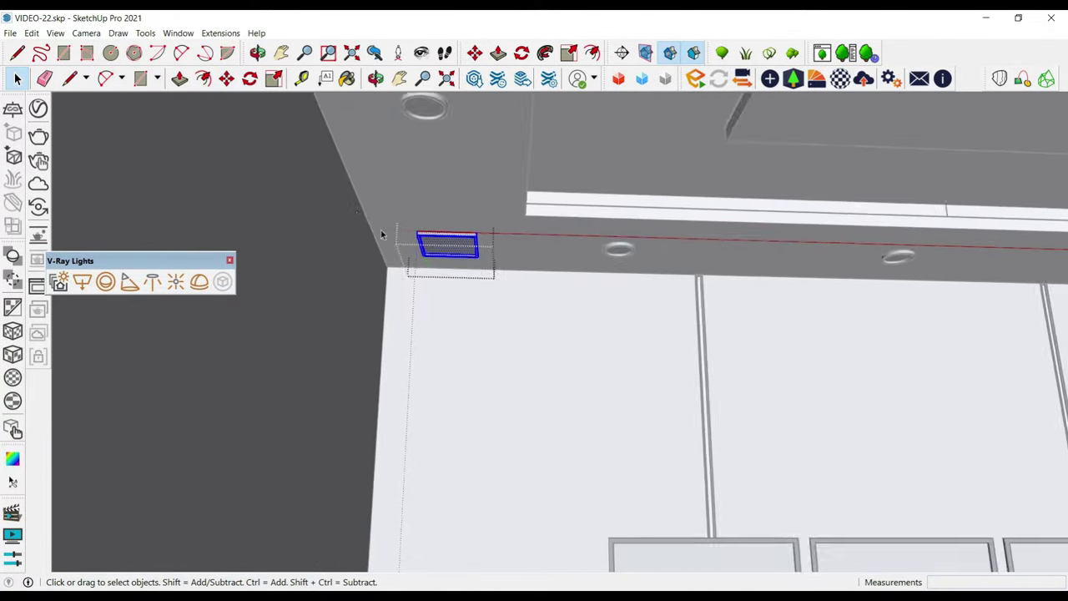
scroll(380, 234, "down", 3)
Step: Paste a copy of the corner light in place and view the picture wall to check both corners
left_click(31, 33)
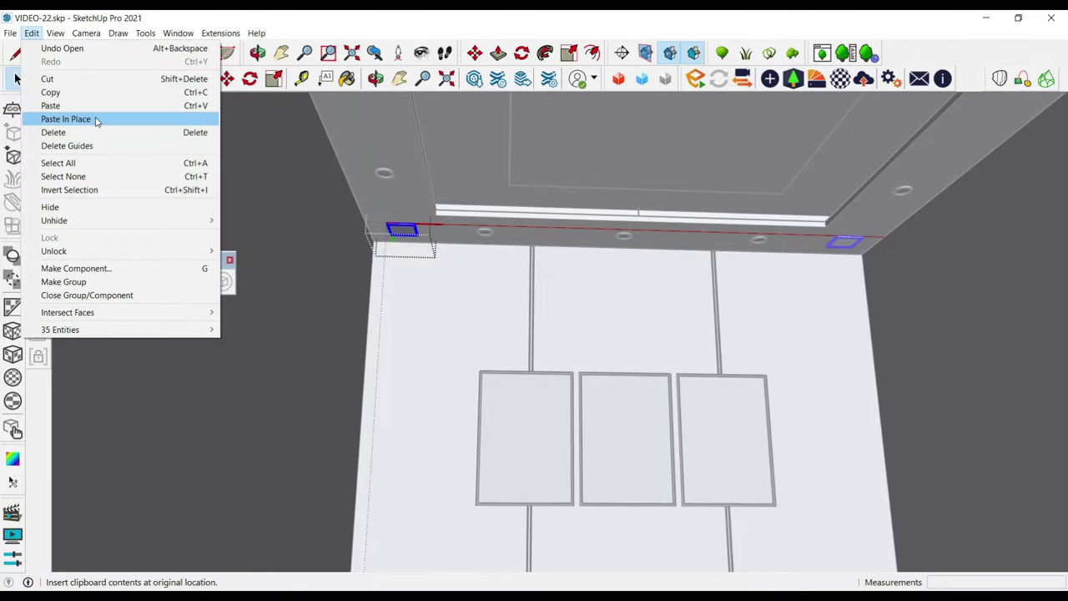
left_click(95, 117)
middle_click_drag(615, 319, 487, 242)
scroll(486, 242, "down", 3)
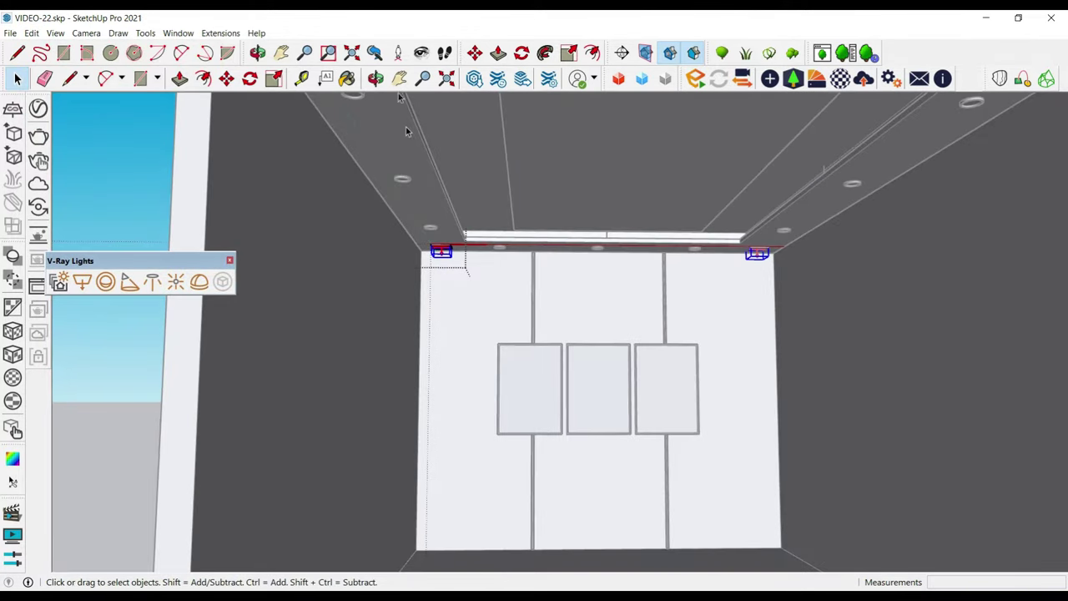
left_click(422, 52)
mouse_move(551, 267)
left_mouse_down()
mouse_move(587, 286)
mouse_move(584, 298)
left_mouse_up()
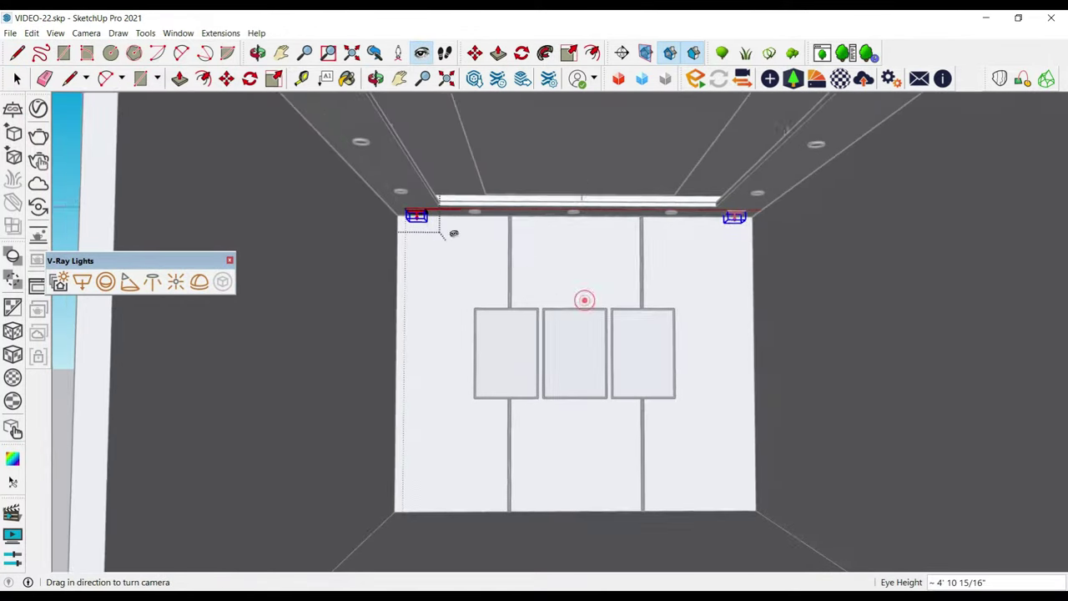
key("space")
scroll(516, 267, "up", 3)
scroll(516, 267, "up", 3)
scroll(529, 257, "up", 2)
middle_click_drag(529, 256, 531, 259)
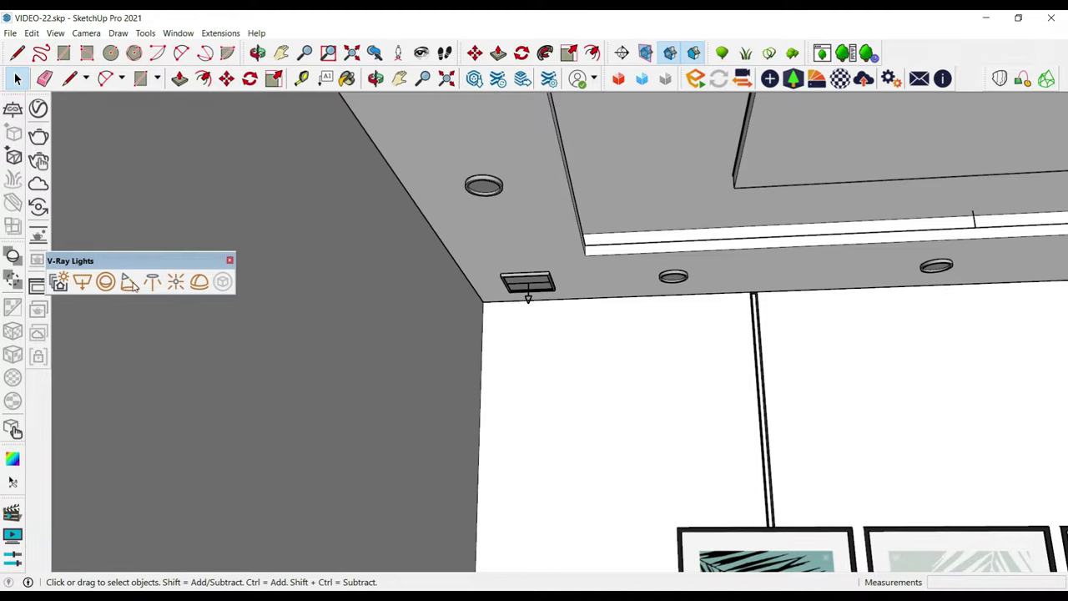
Step: Draw Rectangle Light#2 over the round corner downlight and show its settings in the Asset Editor
left_click(82, 282)
scroll(457, 167, "up", 1)
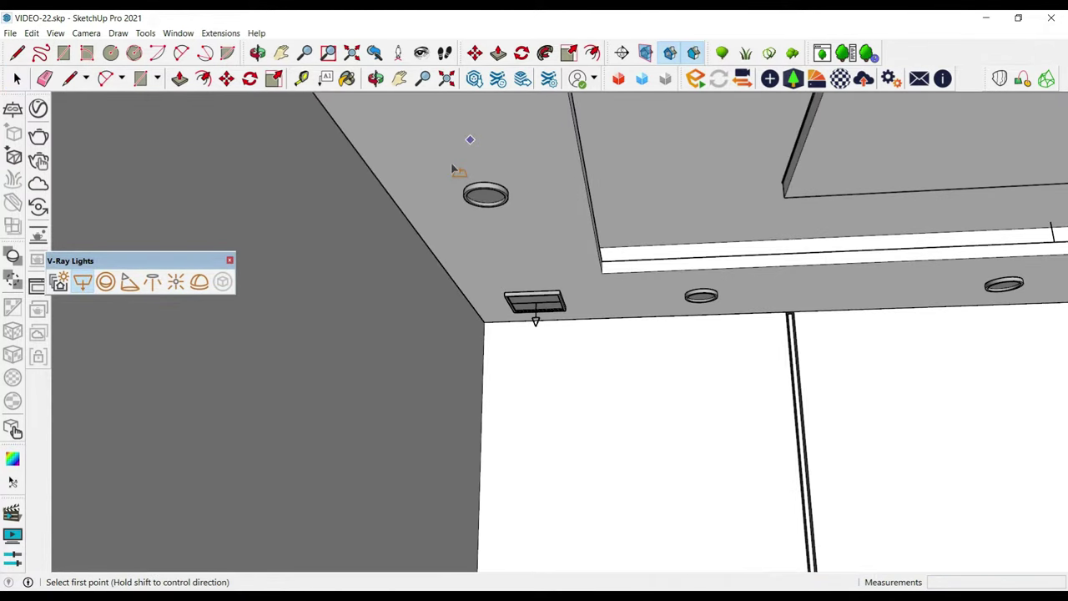
left_click(444, 165)
left_click(509, 109)
key("space")
left_click(478, 145)
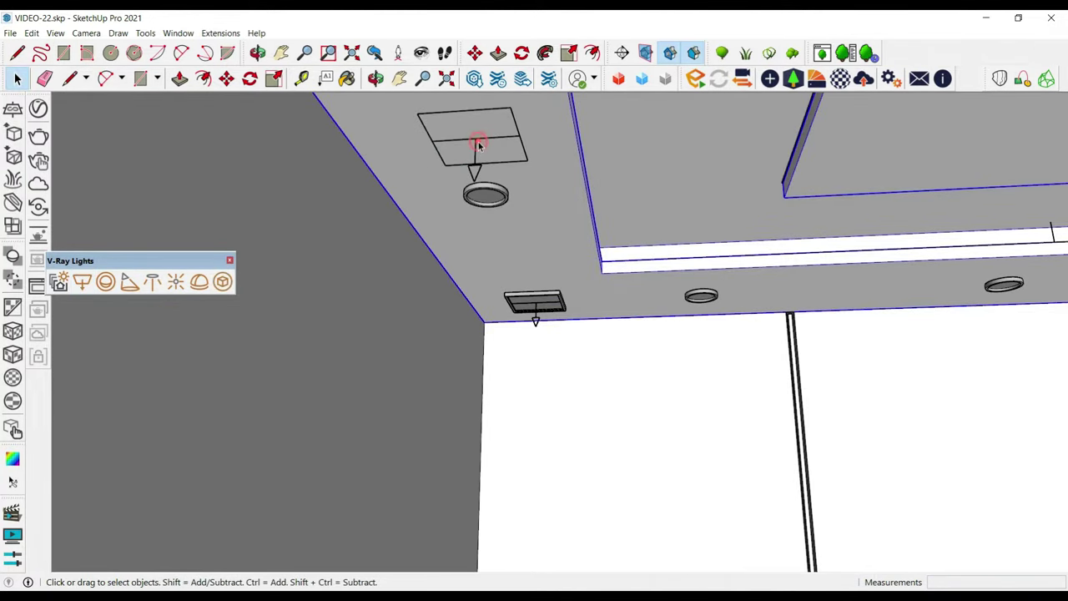
left_click(478, 145)
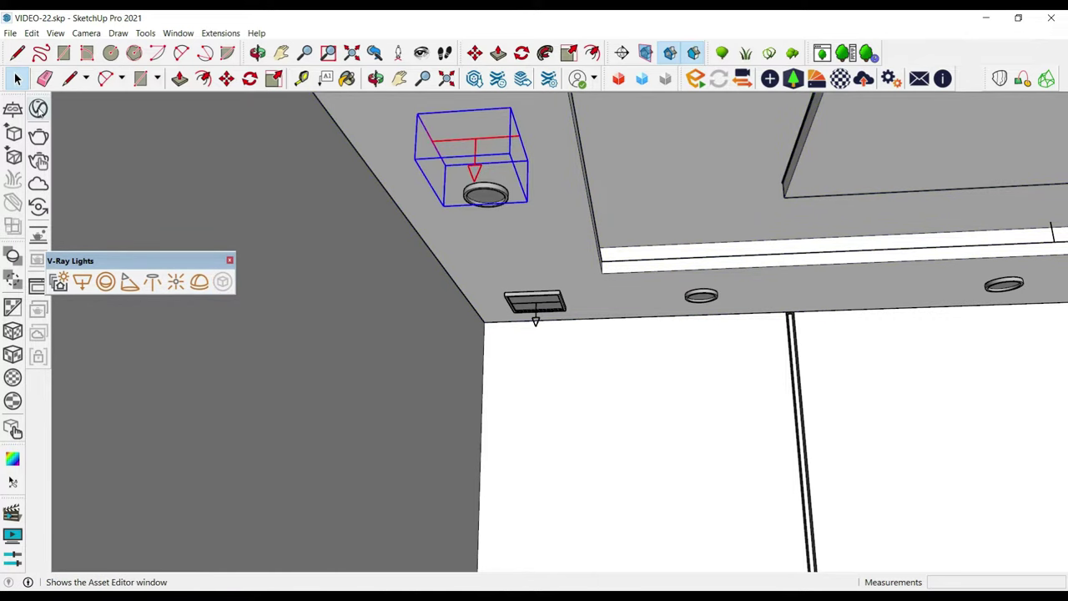
left_click(37, 109)
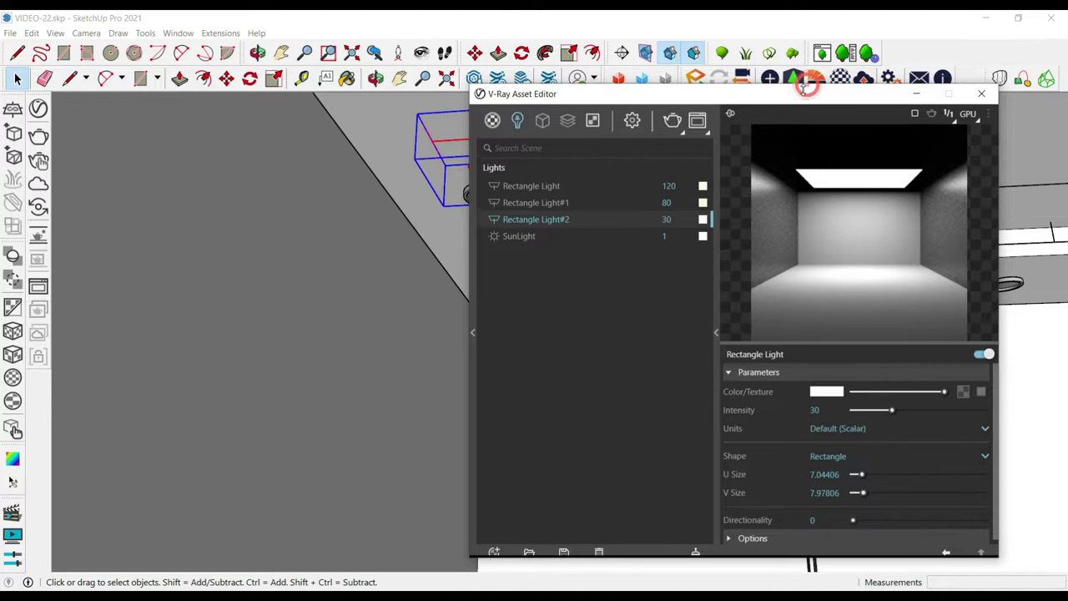
Step: Make Rectangle Light#2 a Disc shape with size 3.8
left_click_drag(805, 91, 649, 71)
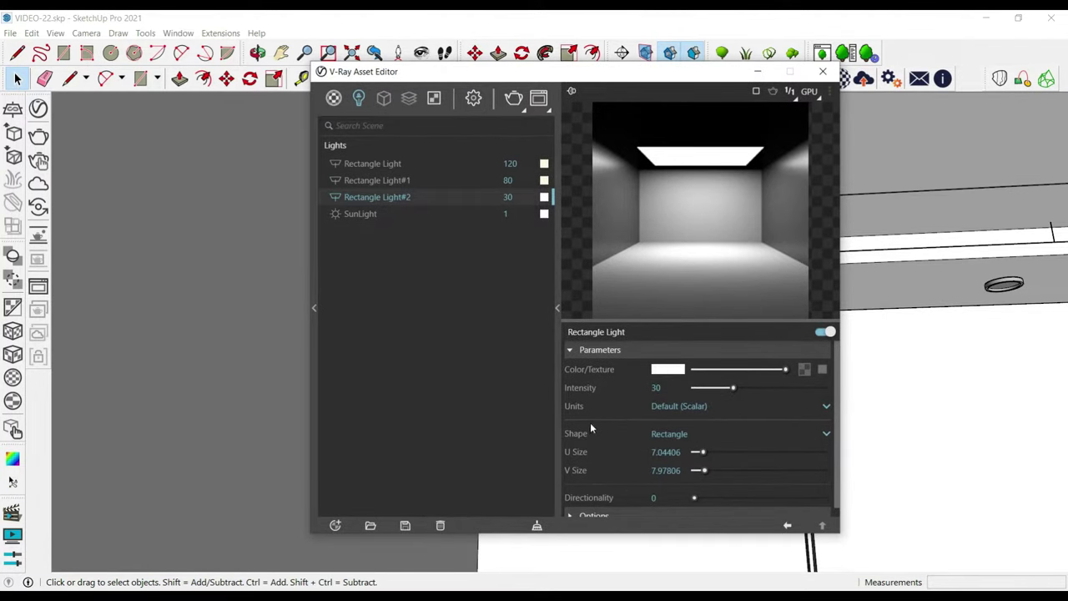
scroll(596, 429, "down", 1)
left_click(701, 424)
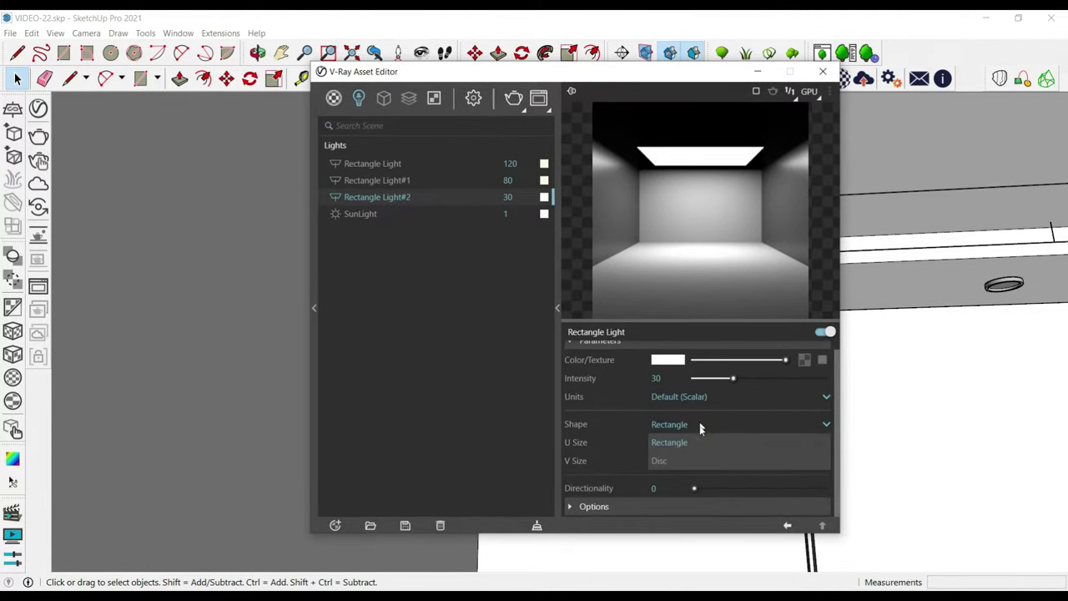
left_click(668, 461)
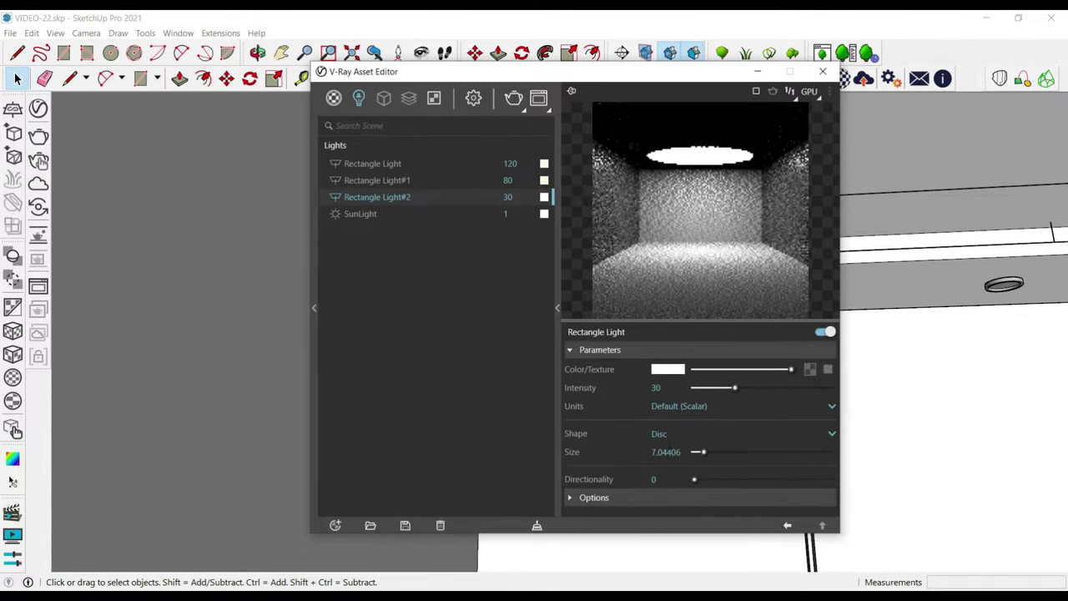
mouse_move(599, 81)
left_mouse_down()
mouse_move(808, 117)
mouse_move(830, 95)
left_mouse_up()
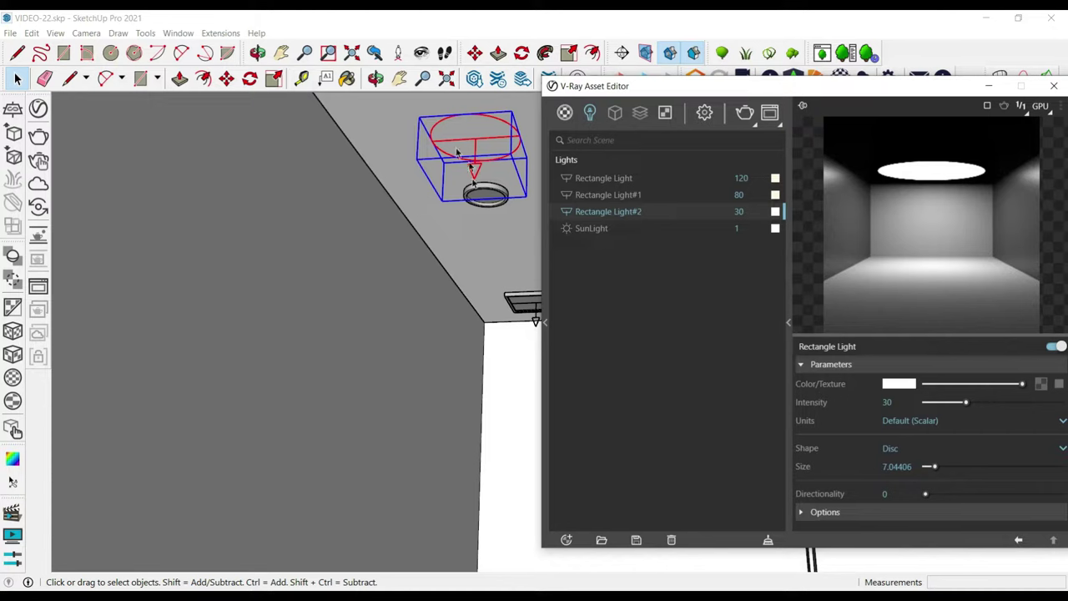
mouse_move(253, 302)
middle_mouse_down()
mouse_move(222, 208)
mouse_move(274, 243)
middle_mouse_up()
left_click_drag(735, 92, 536, 86)
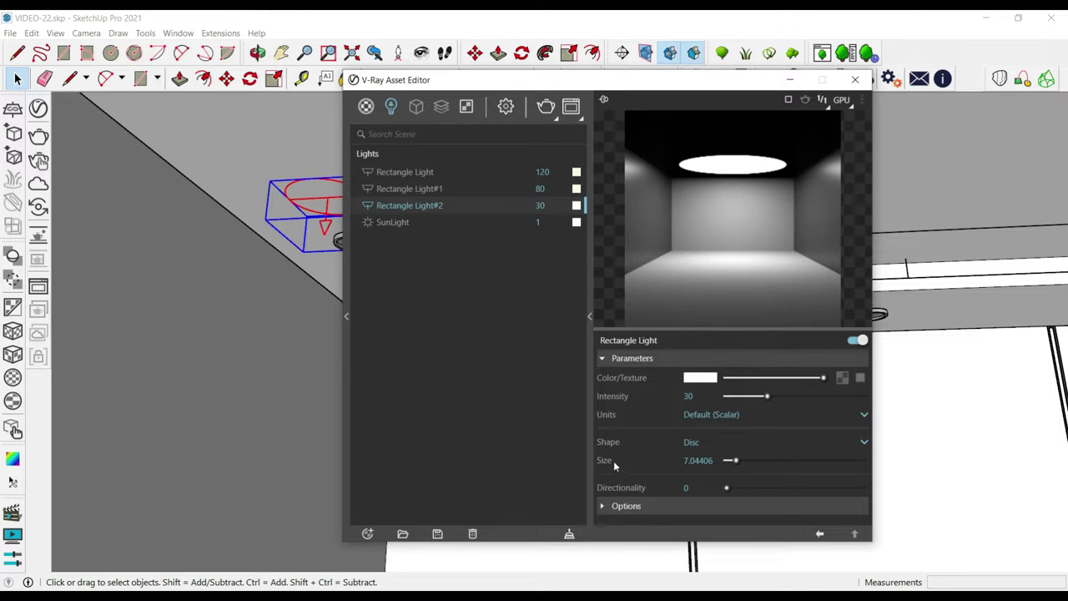
left_click(716, 460)
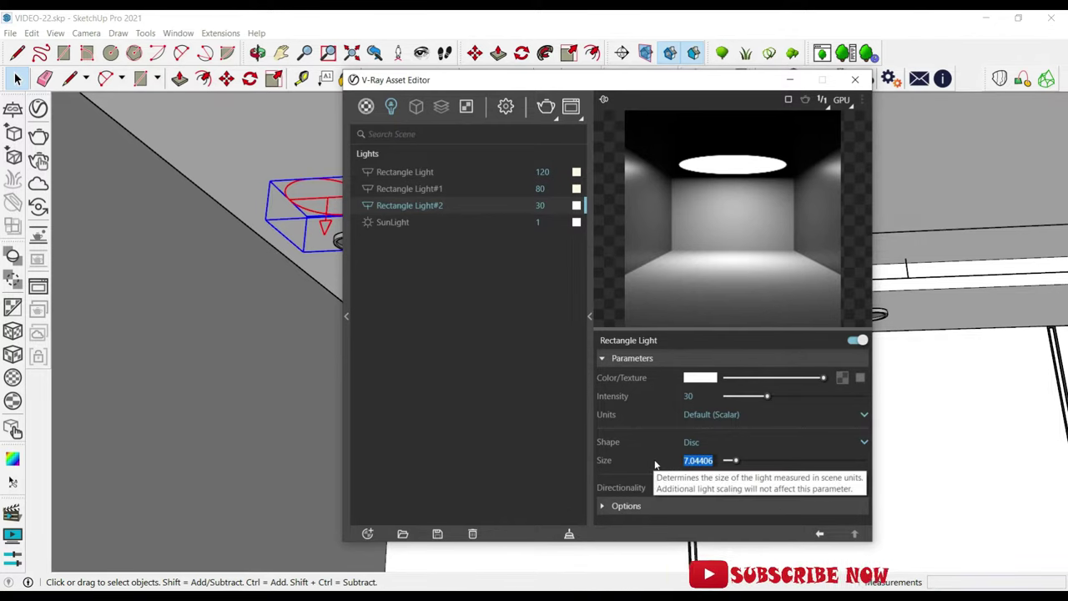
type("3.8")
key("Return")
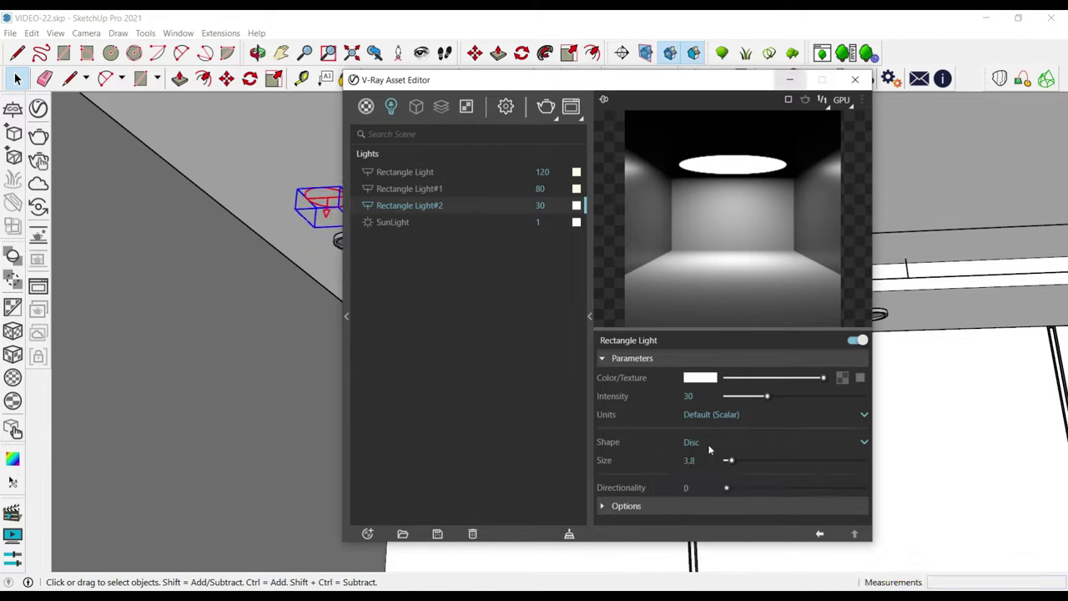
Step: Give Rectangle Light#2 a warm pale colour and intensity 80, then close the editor
left_click(699, 377)
left_click_drag(507, 200, 510, 220)
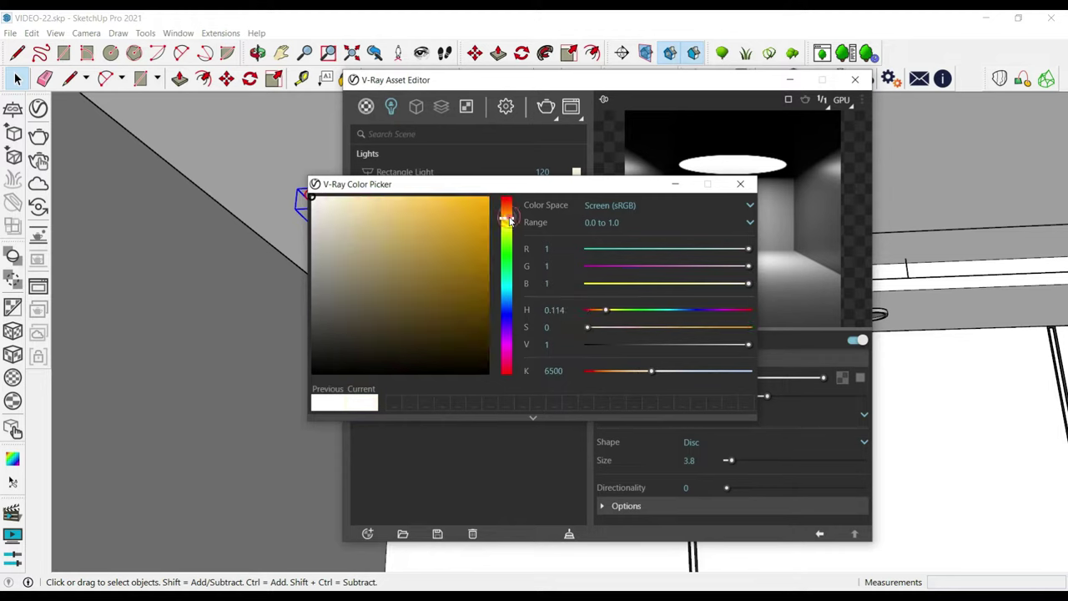
left_click_drag(365, 215, 337, 197)
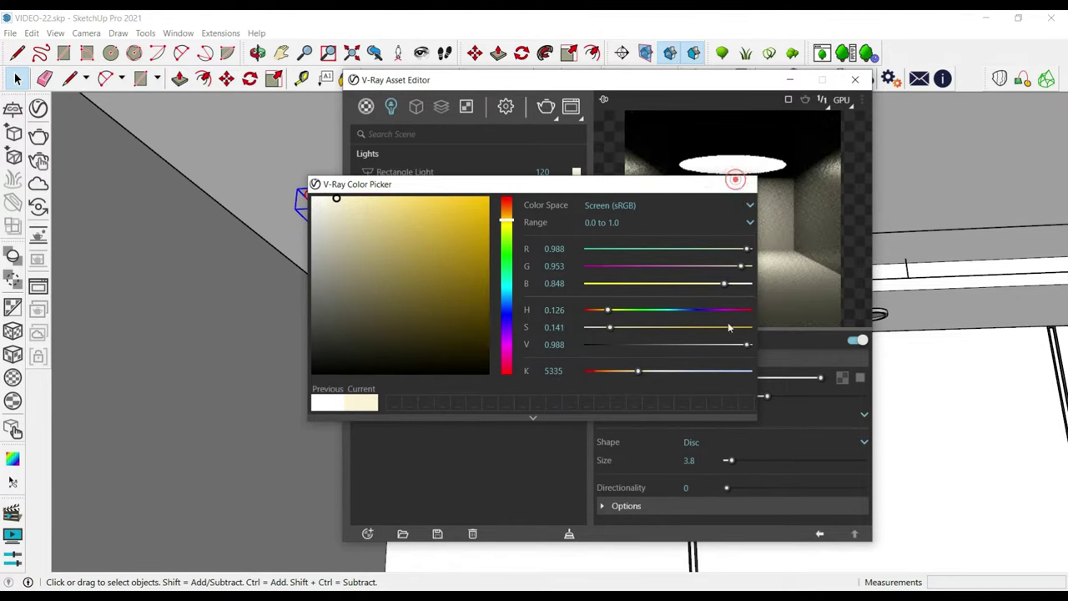
left_click(695, 398)
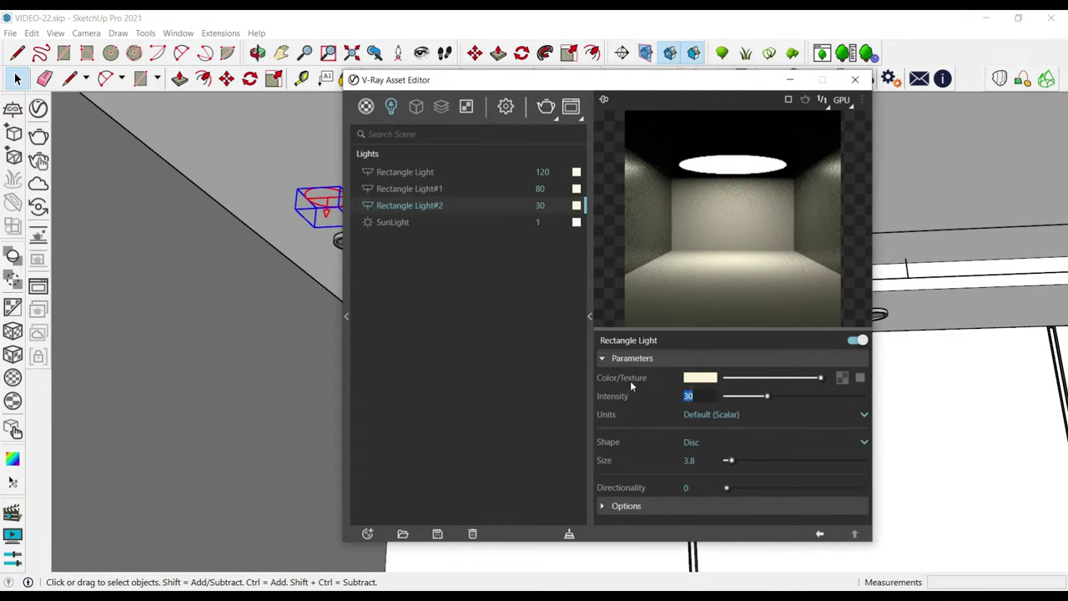
type("80")
key("Return")
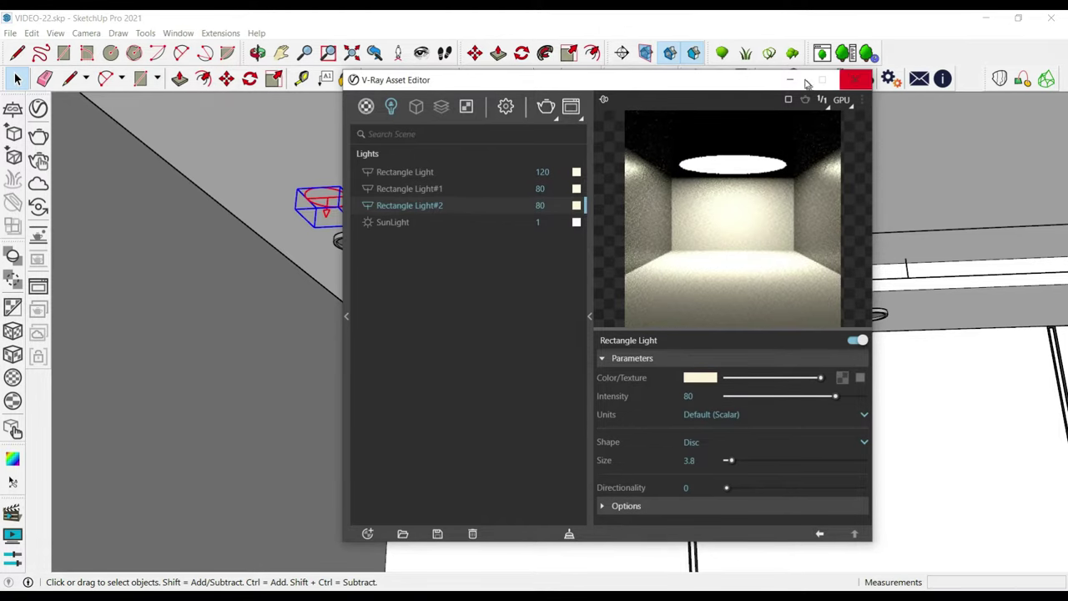
left_click(854, 79)
scroll(255, 202, "up", 3)
Step: Move the disc light down by its top point and drop it centred in the round ceiling fixture
scroll(298, 196, "up", 3)
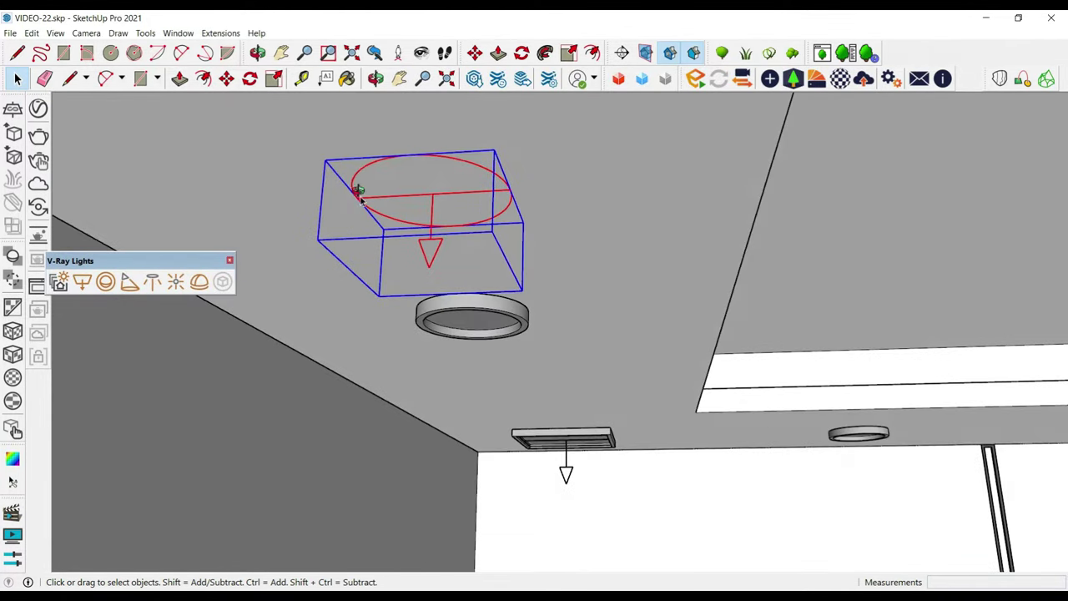
scroll(299, 196, "up", 2)
key("m")
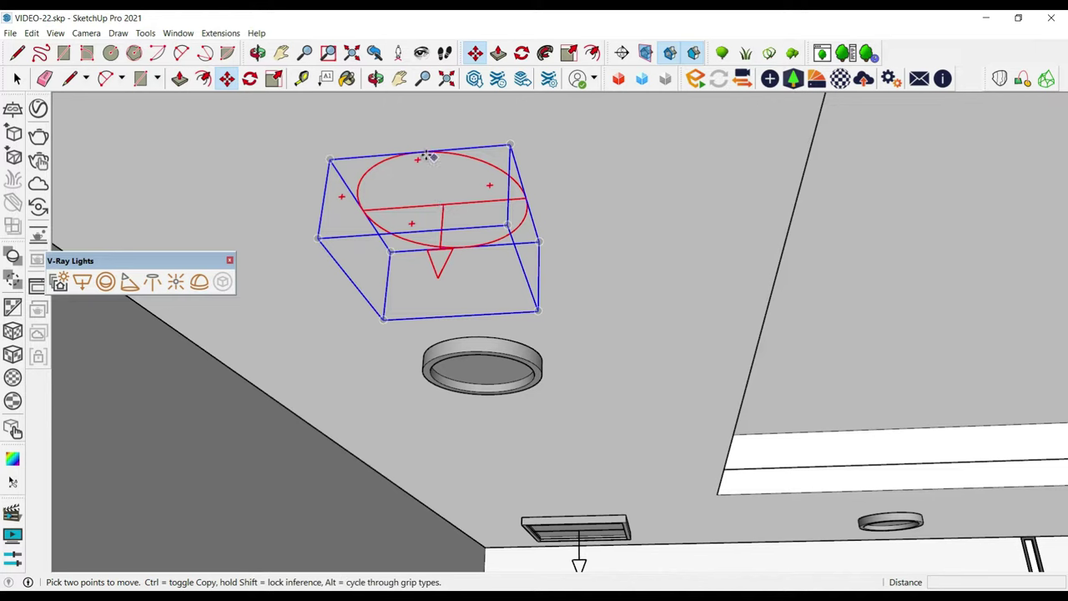
left_click(418, 155)
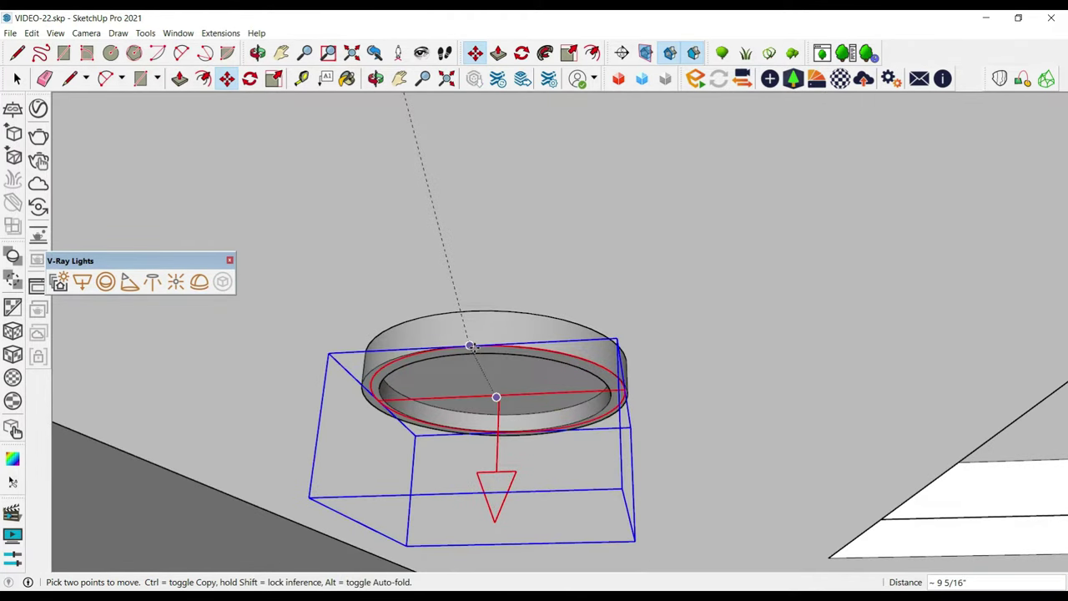
mouse_move(474, 347)
middle_mouse_down()
mouse_move(651, 186)
mouse_move(691, 380)
middle_mouse_up()
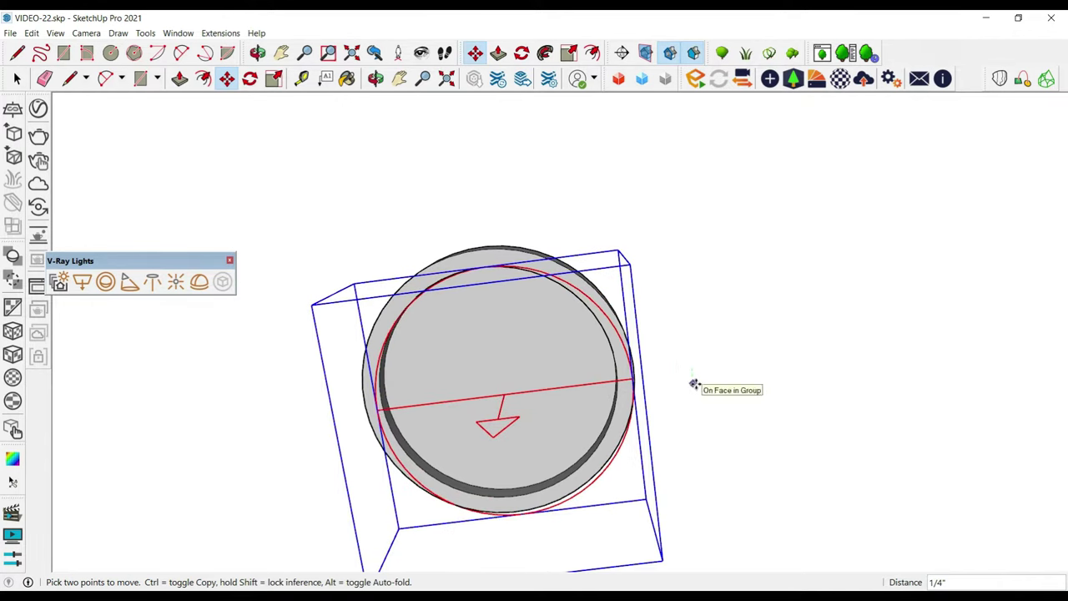
left_click(739, 380)
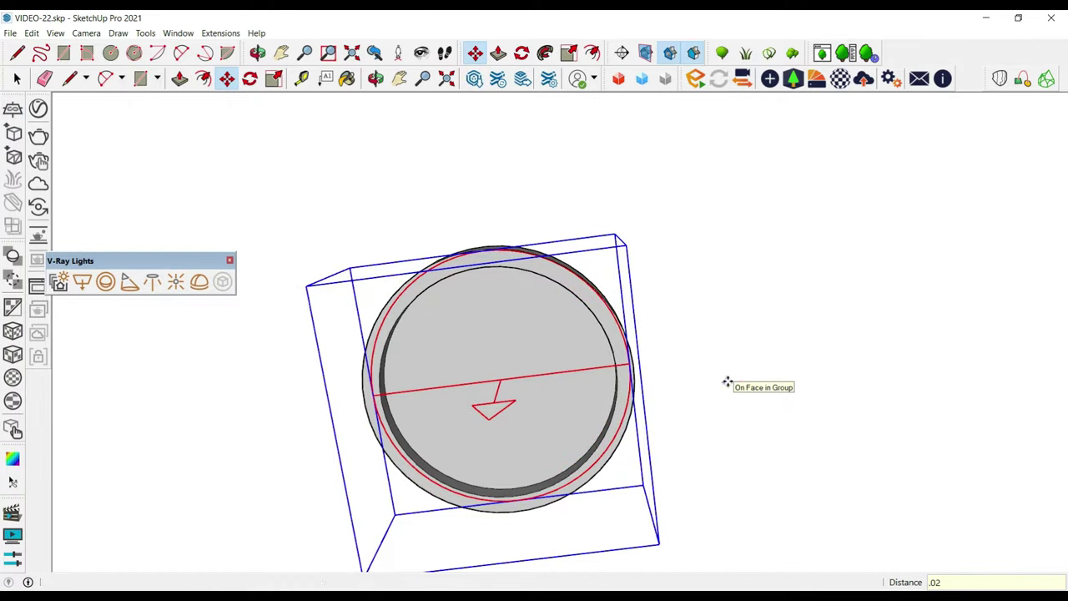
left_click(525, 322)
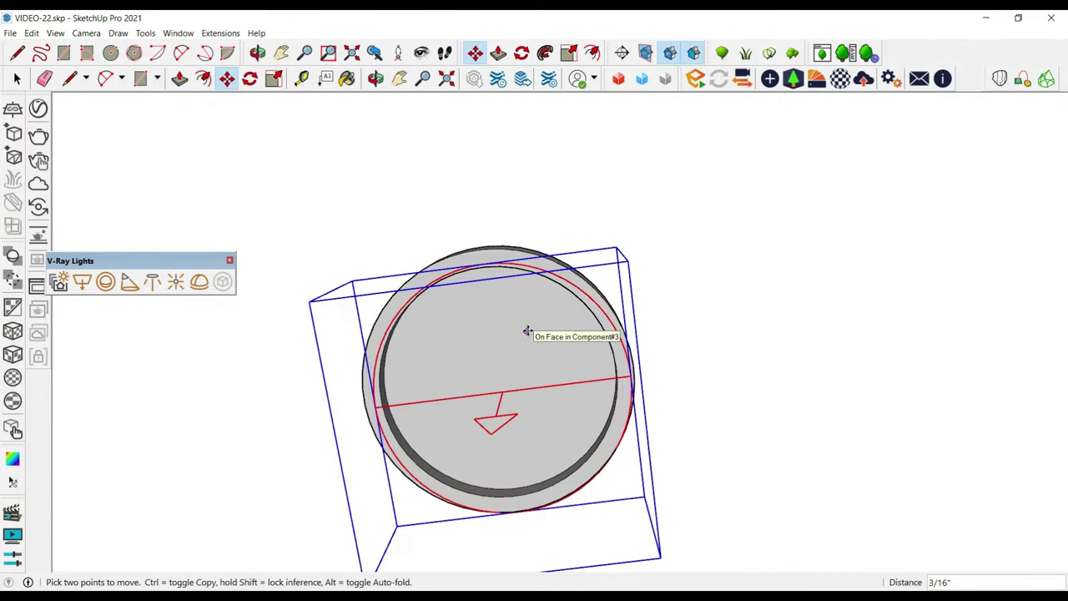
Step: Snap the disc light onto the fixture's rim and finish the move
middle_click_drag(527, 331, 572, 290)
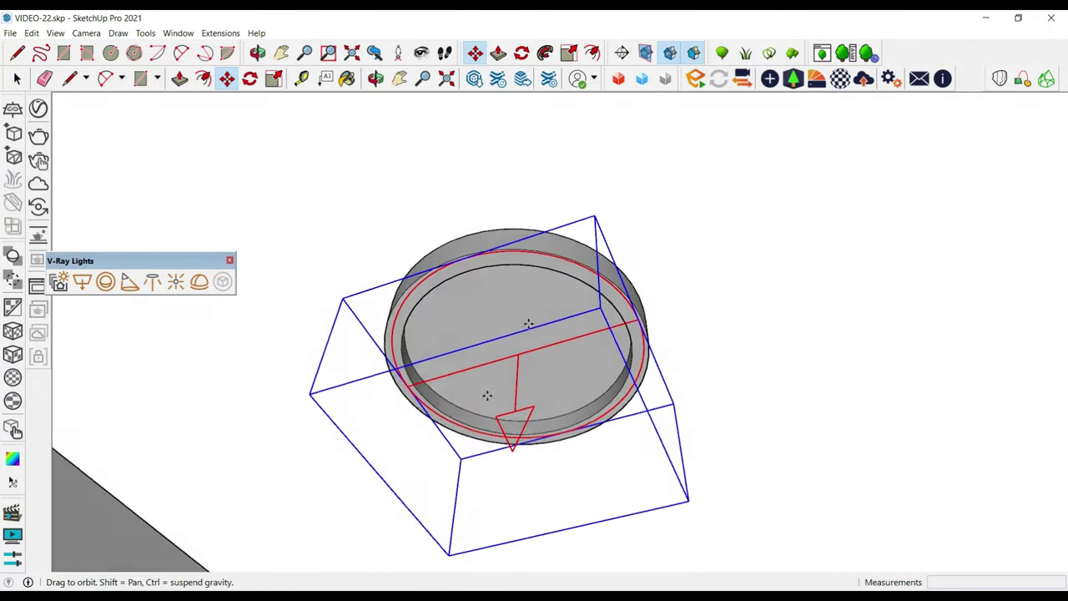
scroll(551, 279, "up", 5)
scroll(538, 258, "up", 3)
left_click(534, 265)
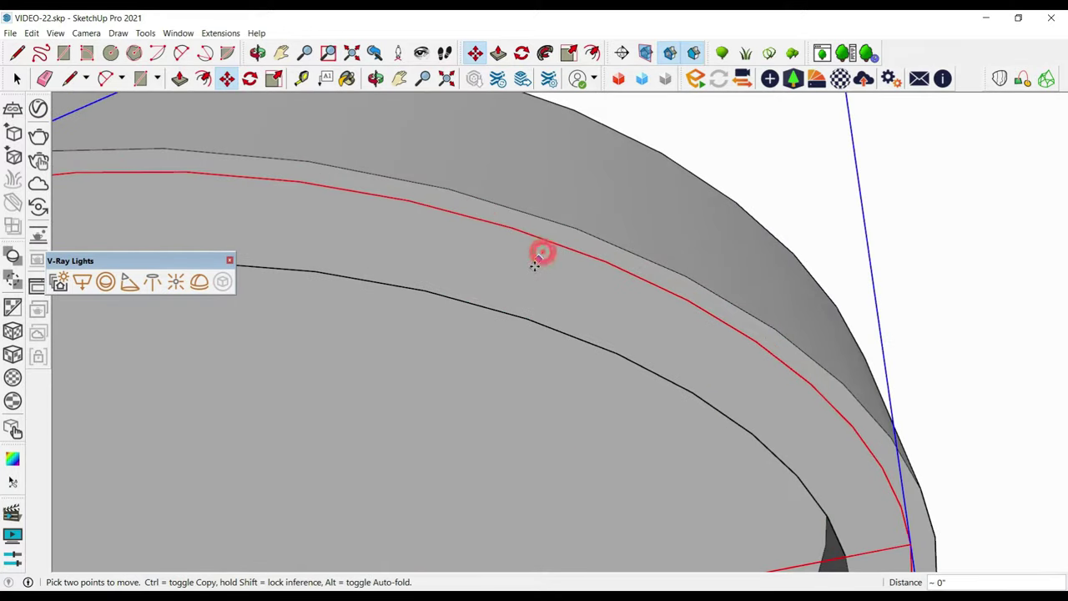
scroll(579, 189, "down", 5)
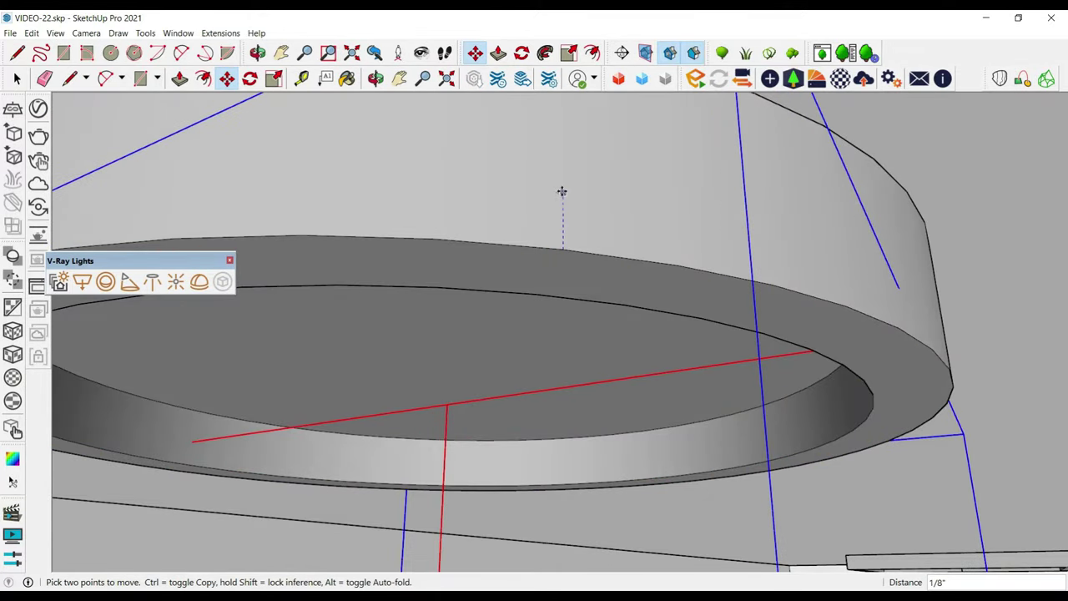
key("space")
scroll(520, 291, "down", 4)
scroll(520, 291, "down", 3)
scroll(521, 294, "down", 4)
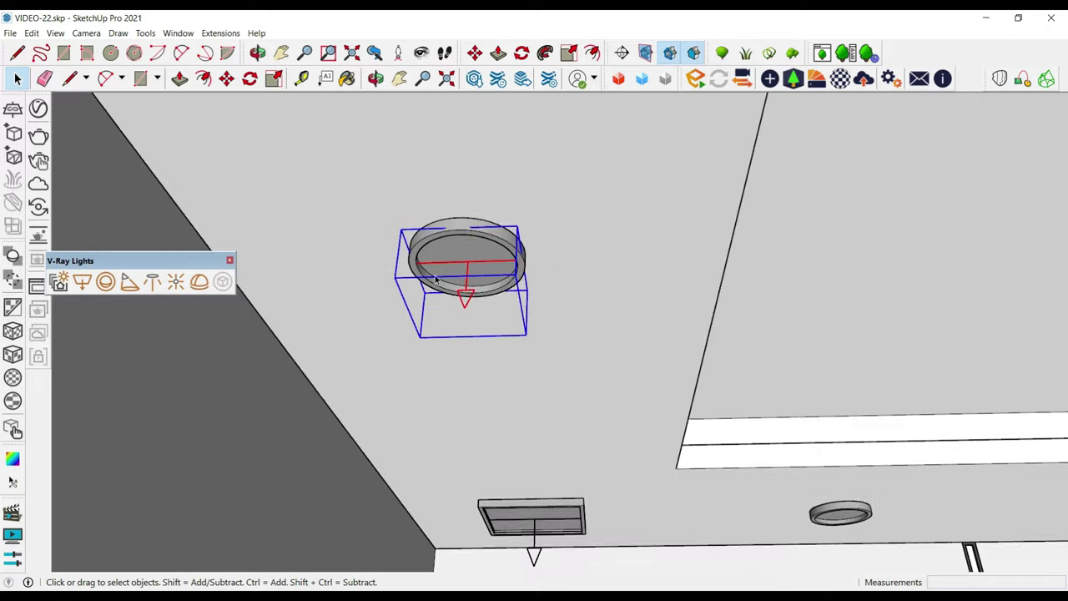
middle_click_drag(519, 292, 346, 318)
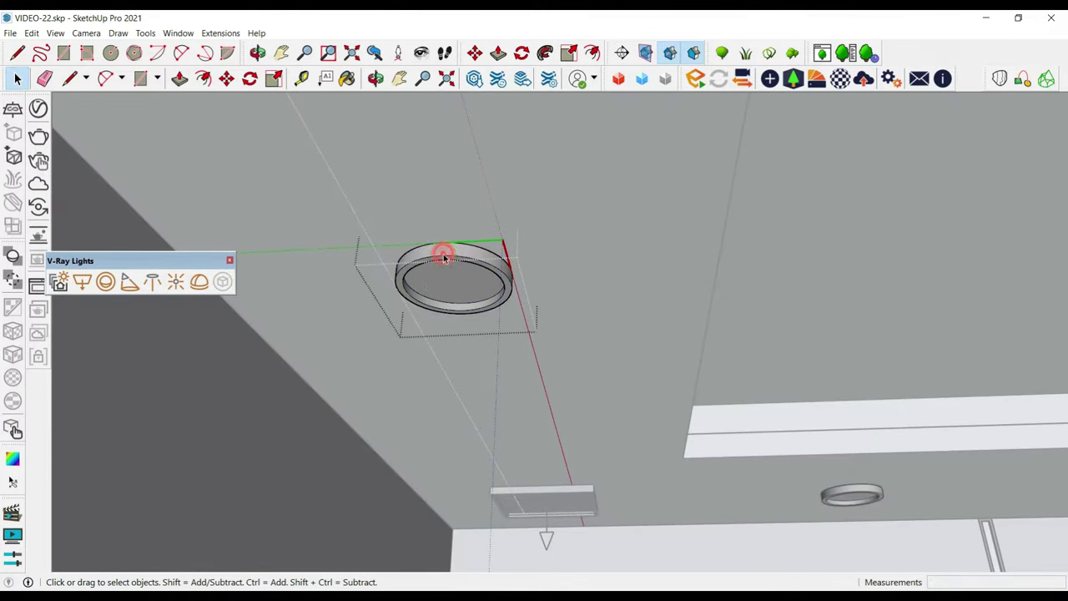
Step: Paste the copied downlights in place at their original ceiling positions
scroll(346, 318, "down", 2)
left_click(32, 33)
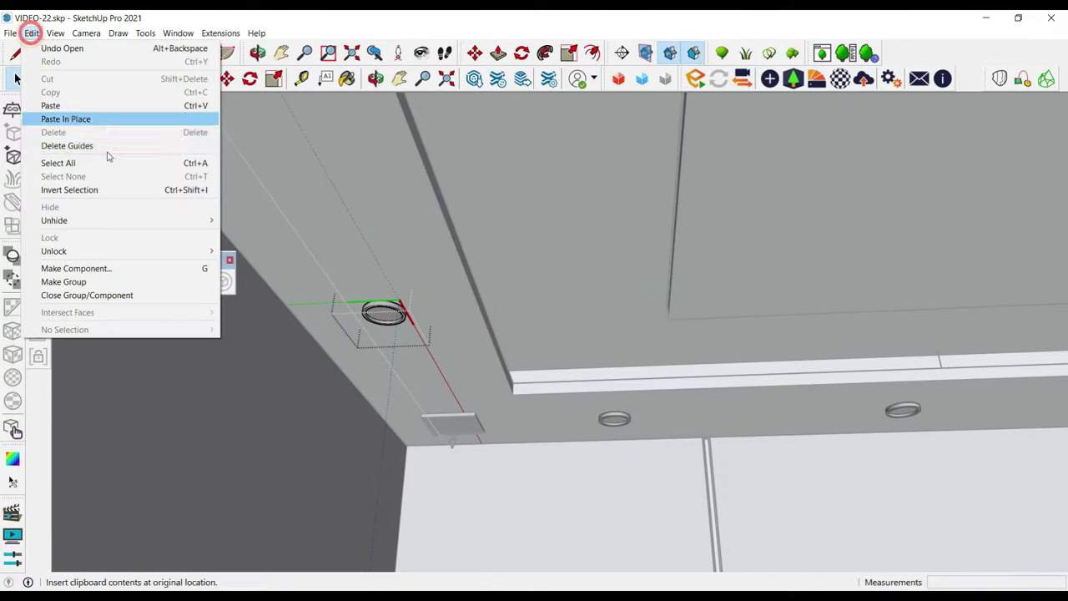
left_click(96, 116)
mouse_move(467, 380)
middle_mouse_down()
mouse_move(388, 400)
mouse_move(579, 370)
middle_mouse_up()
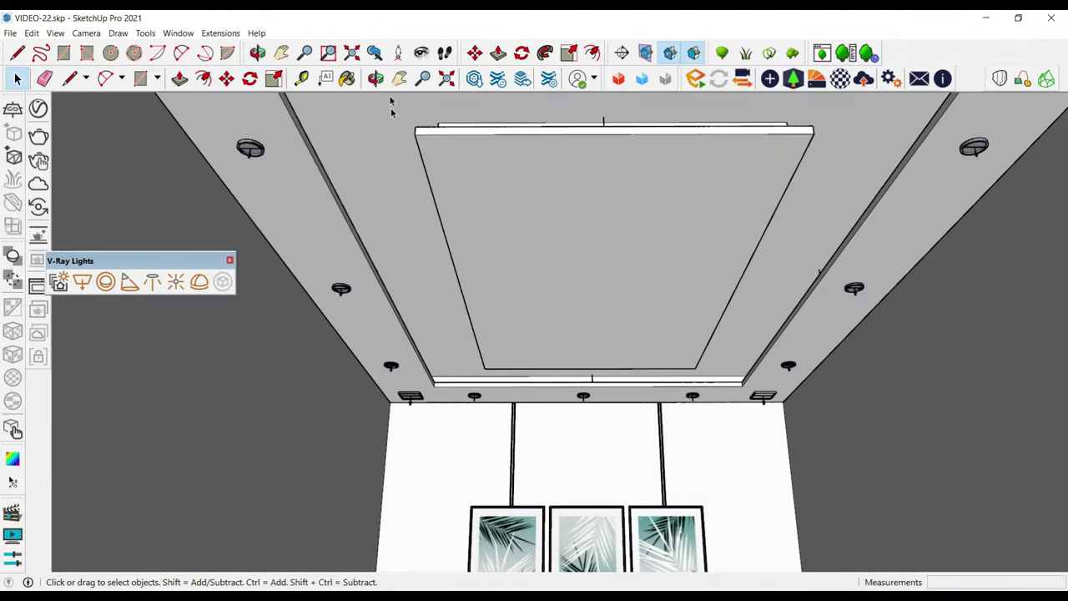
Step: Aim the camera with Look Around at the wall of three pictures
left_click(420, 52)
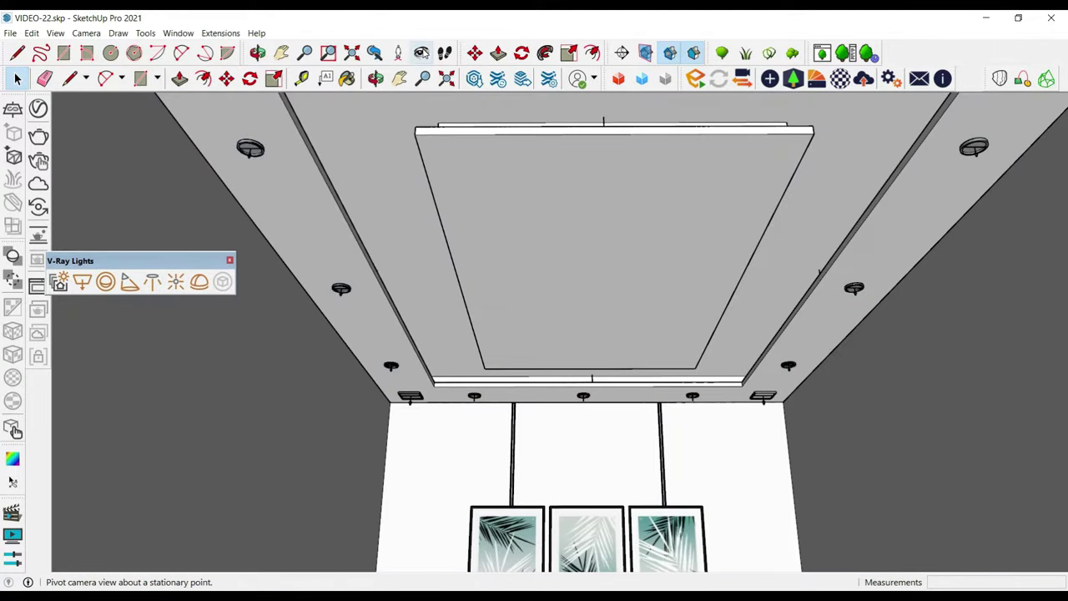
middle_click_drag(518, 174, 558, 365)
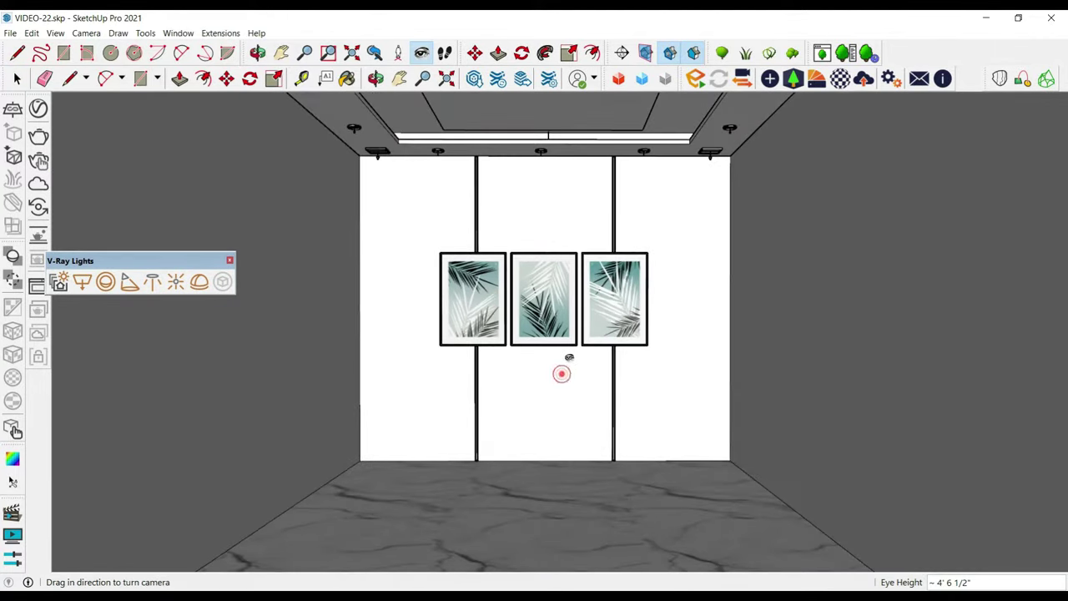
left_click_drag(562, 370, 578, 357)
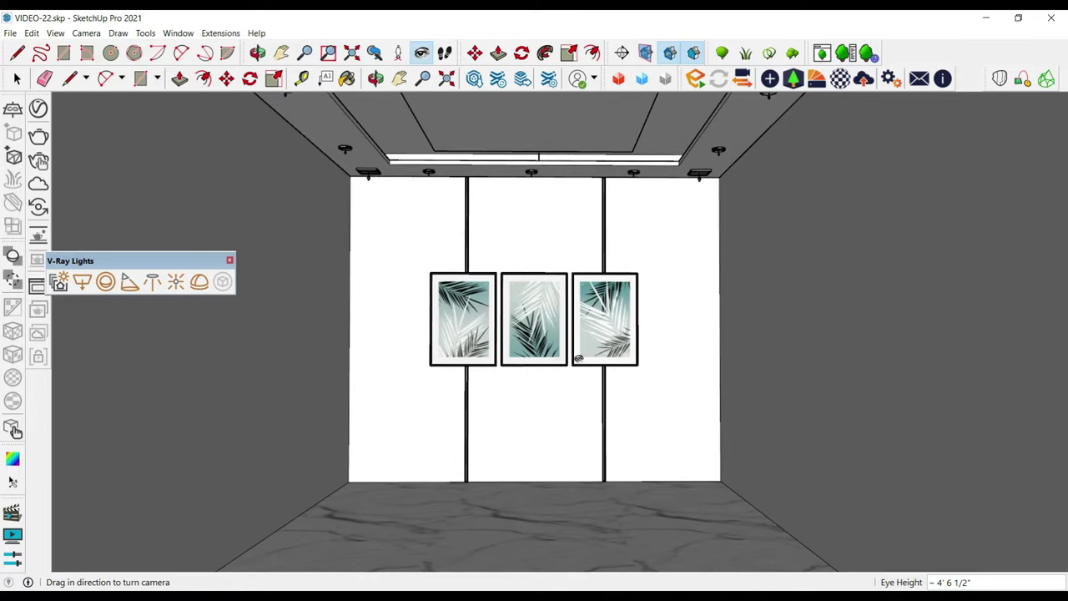
left_click_drag(617, 423, 610, 409)
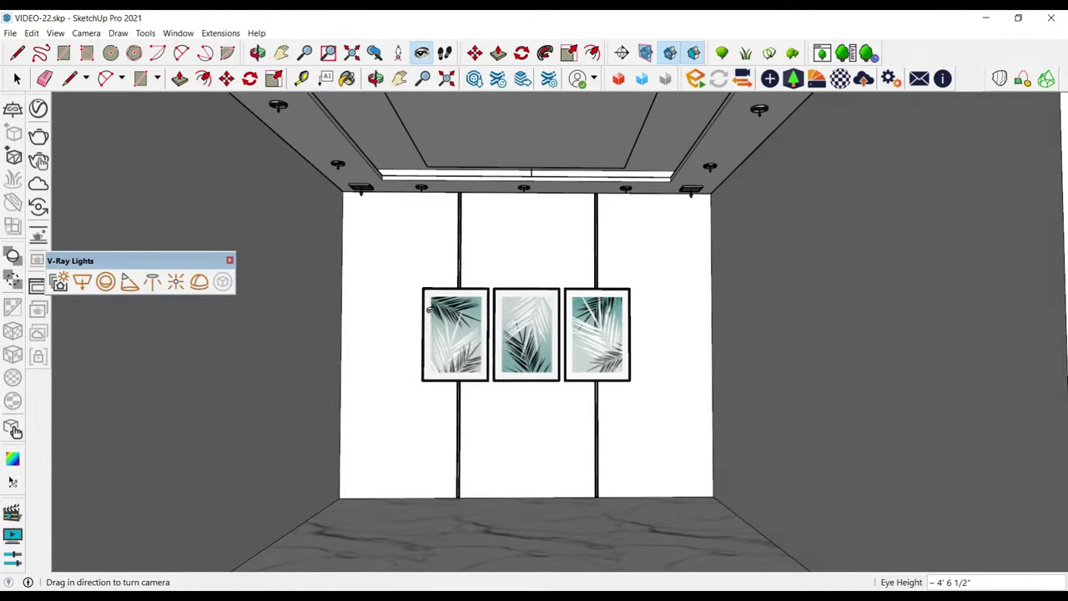
Step: Start a V-Ray render of the current room view and zoom around the result
left_click(38, 137)
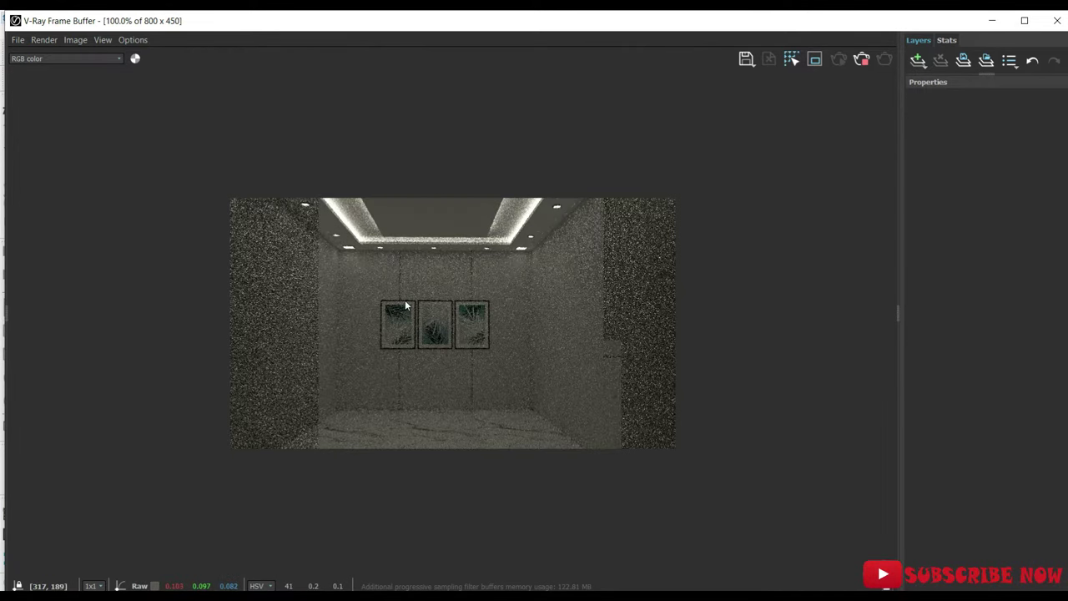
scroll(377, 304, "up", 1)
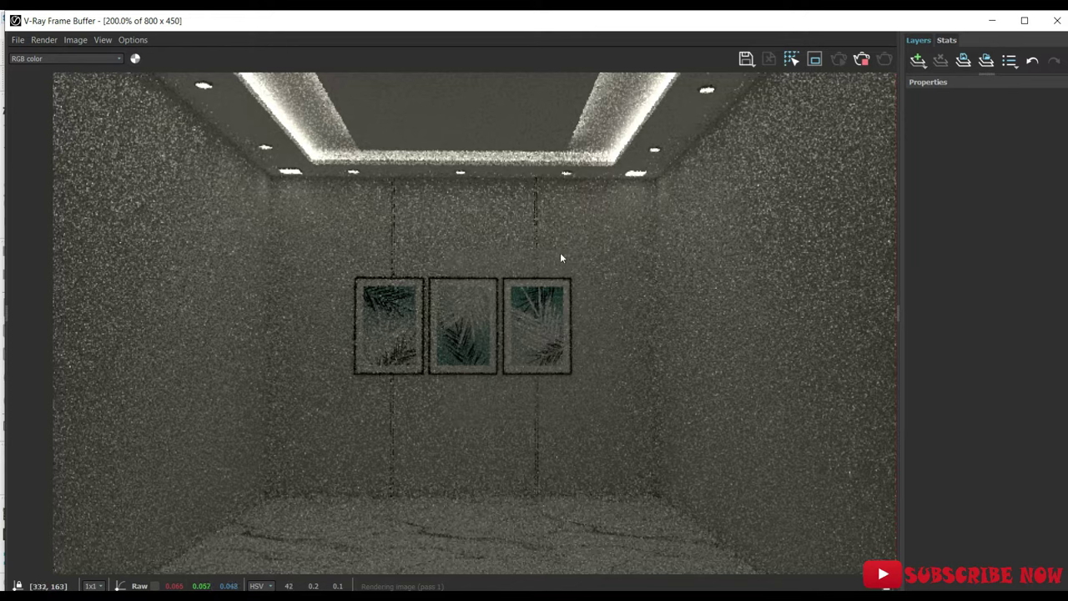
scroll(499, 327, "up", 1)
scroll(534, 225, "up", 1)
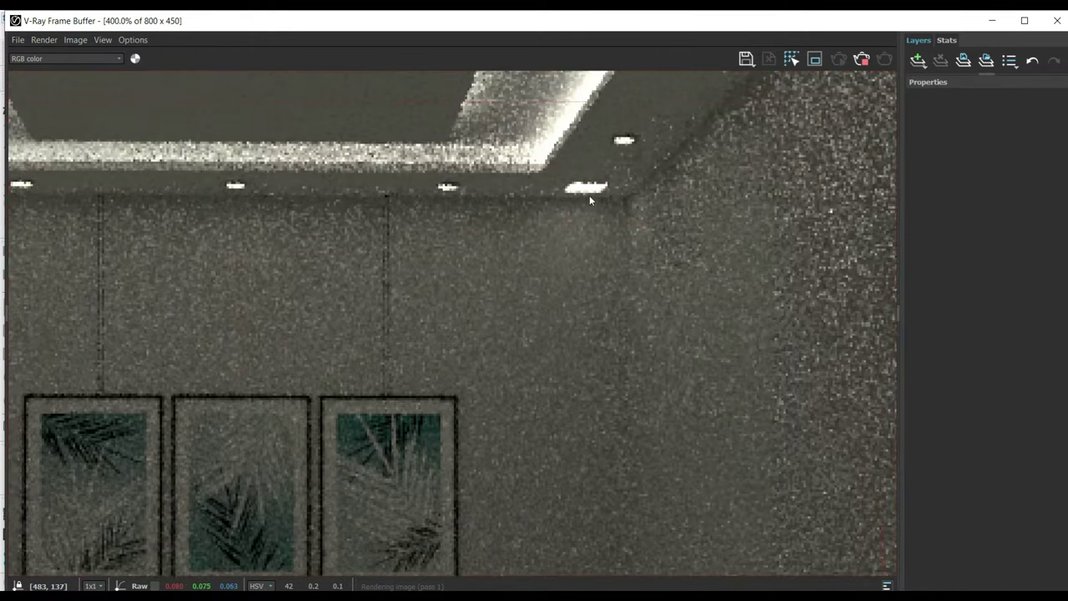
scroll(601, 192, "up", 1)
scroll(642, 184, "up", 1)
scroll(649, 172, "down", 3)
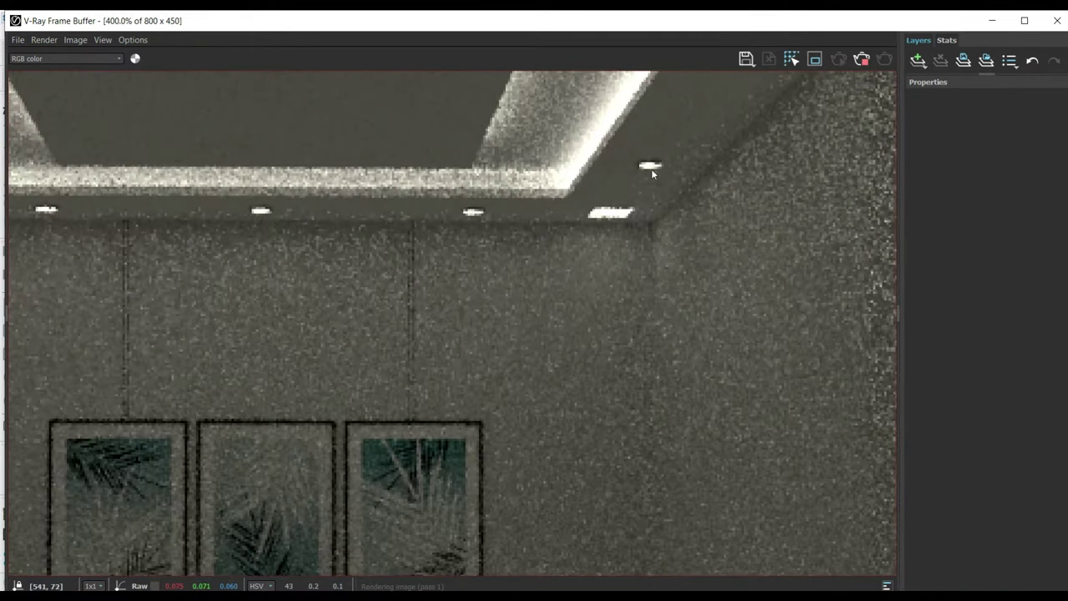
scroll(643, 186, "up", 2)
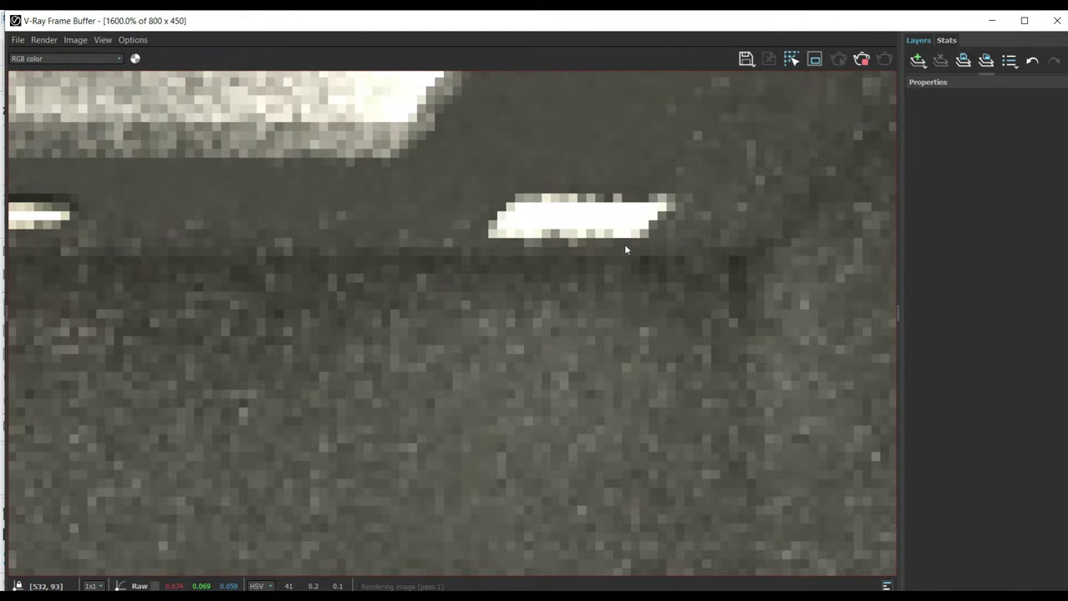
scroll(597, 306, "down", 2)
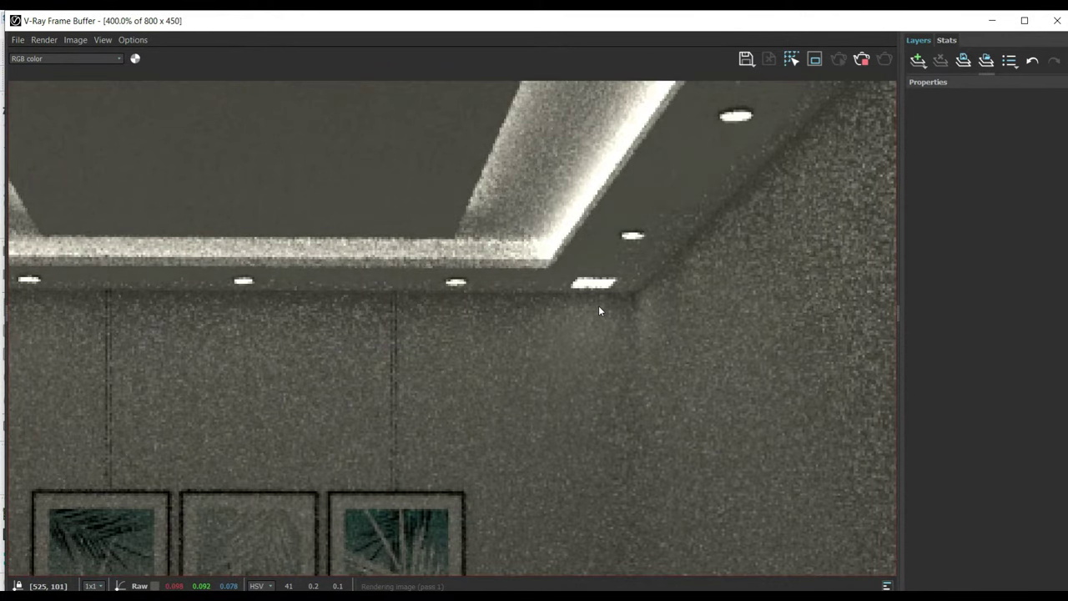
scroll(576, 251, "down", 1)
scroll(601, 175, "up", 1)
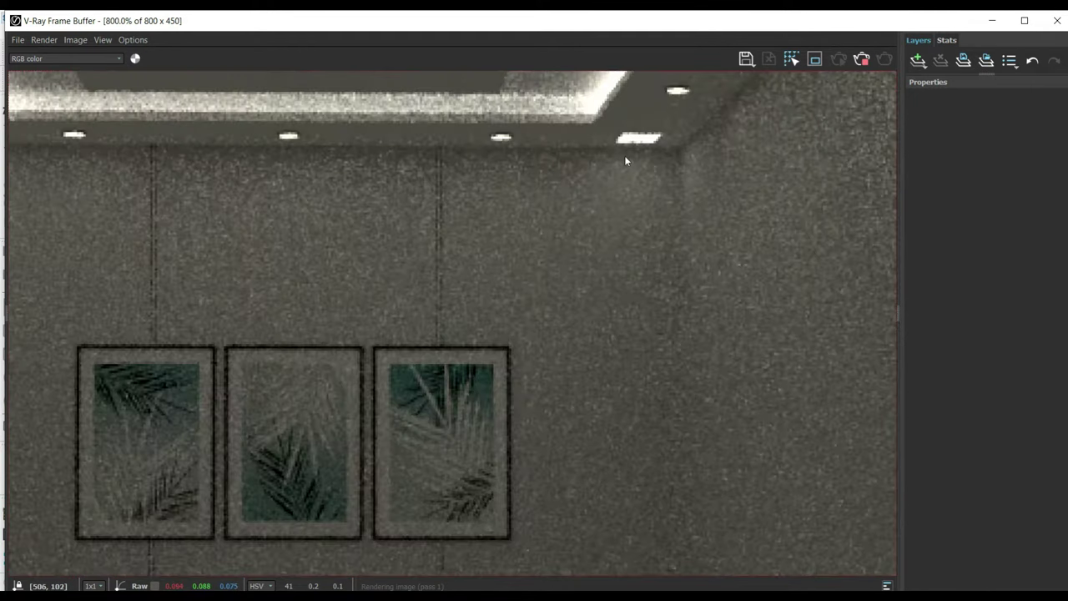
scroll(638, 251, "up", 1)
scroll(647, 324, "down", 5)
scroll(428, 350, "up", 2)
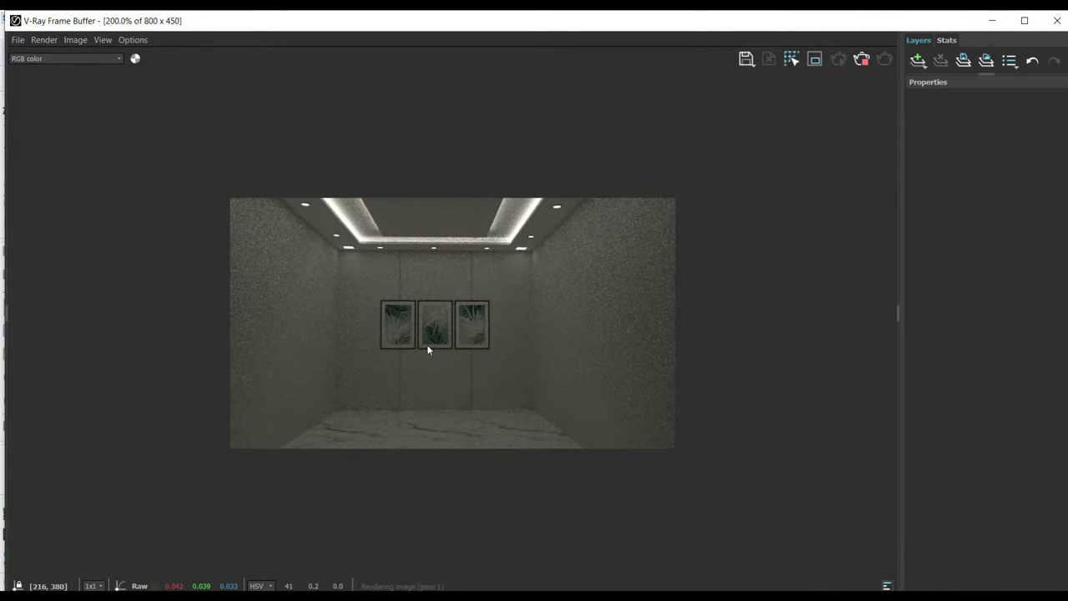
scroll(428, 350, "up", 1)
Step: Stop the render after inspecting it and close the V-Ray Frame Buffer
scroll(732, 191, "up", 1)
scroll(816, 254, "down", 1)
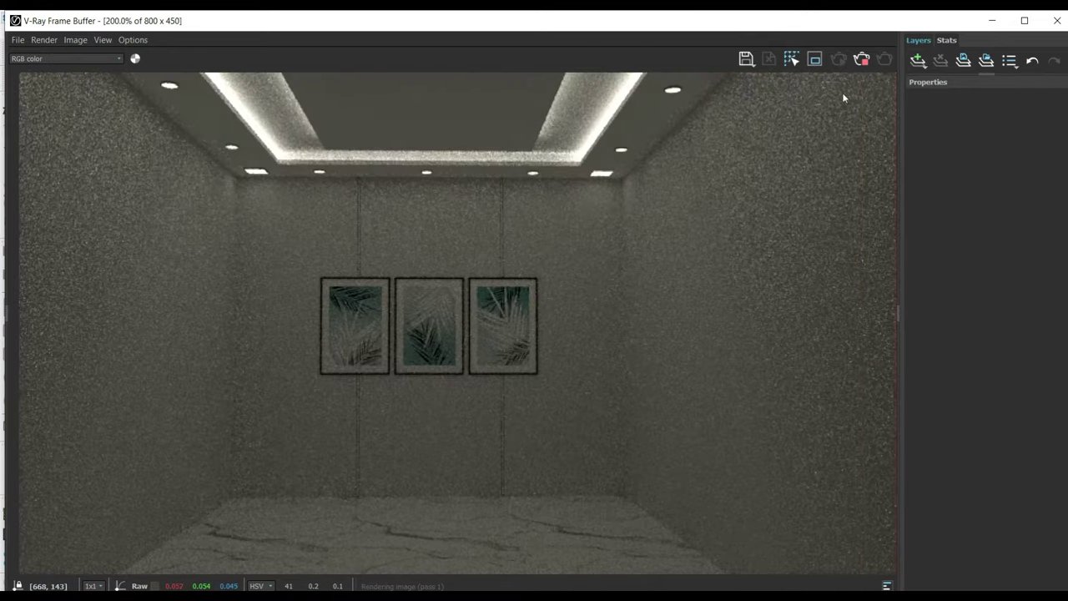
scroll(467, 179, "up", 1)
scroll(221, 204, "down", 1)
scroll(230, 217, "up", 1)
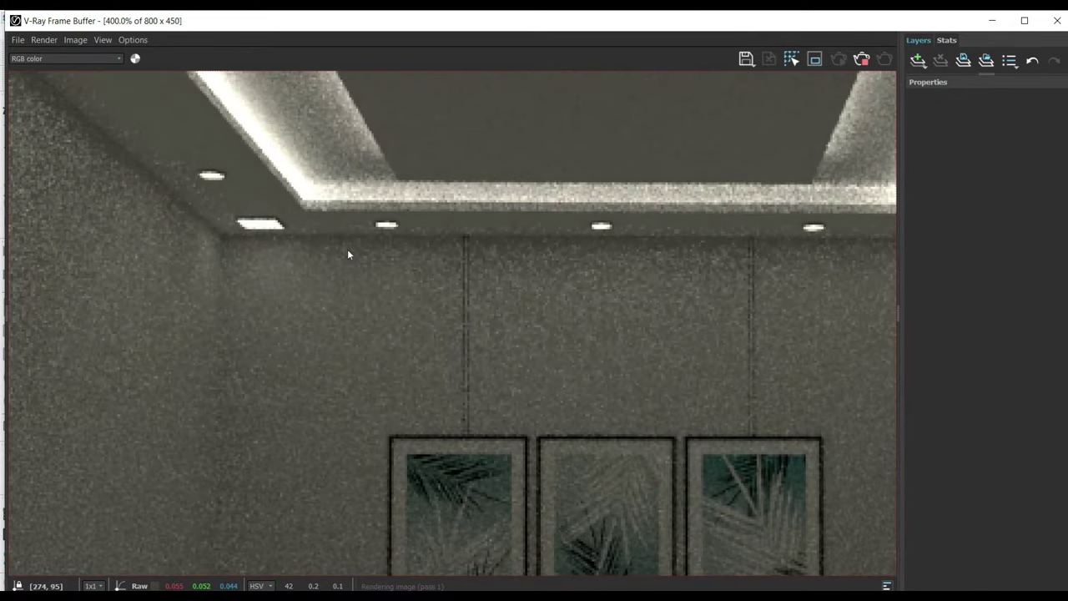
scroll(348, 250, "down", 1)
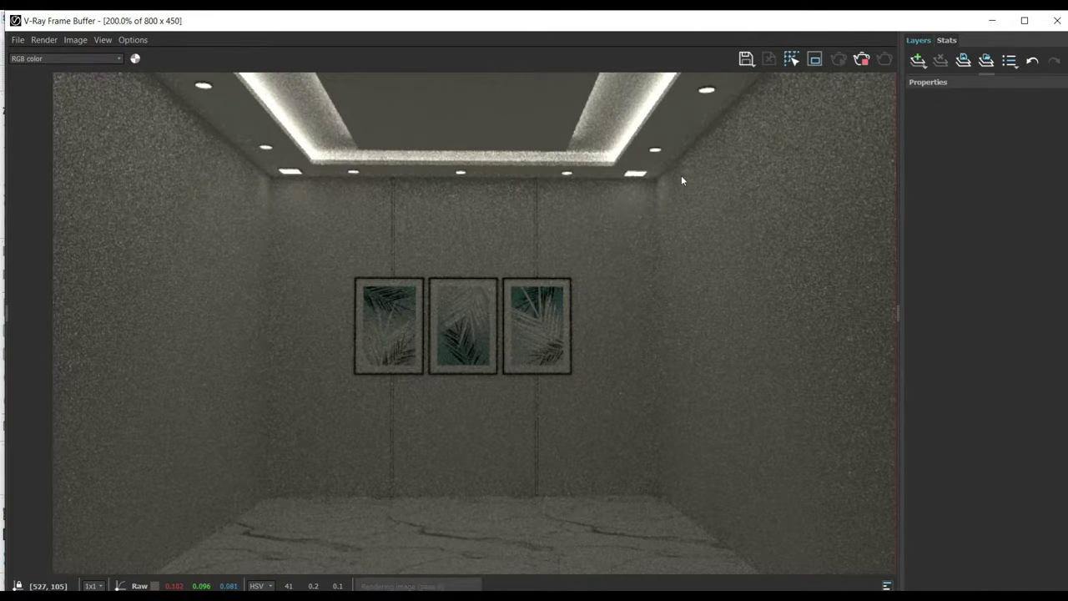
scroll(697, 174, "up", 1)
scroll(659, 221, "down", 1)
left_click(861, 60)
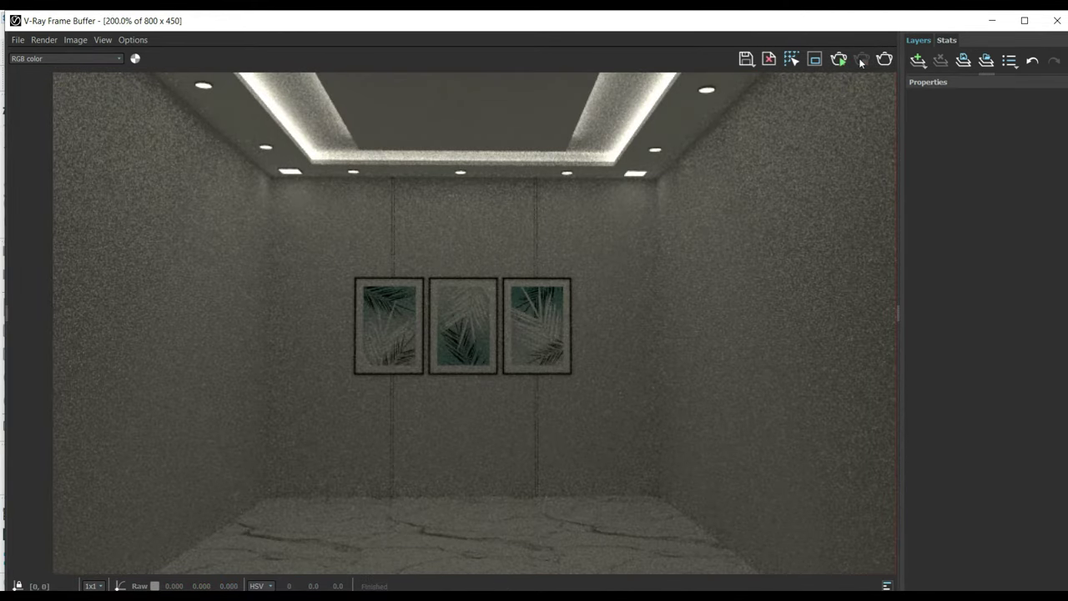
left_click(1060, 23)
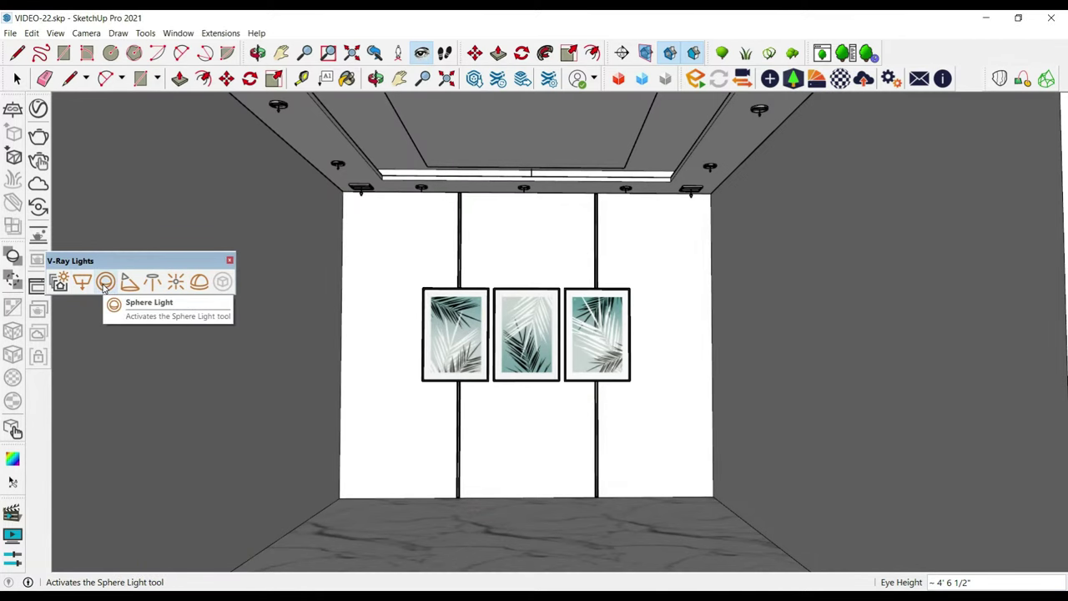
Step: Place a V-Ray sphere light on the ceiling right beside the round downlight
left_click(105, 282)
scroll(381, 212, "up", 2)
scroll(406, 179, "up", 3)
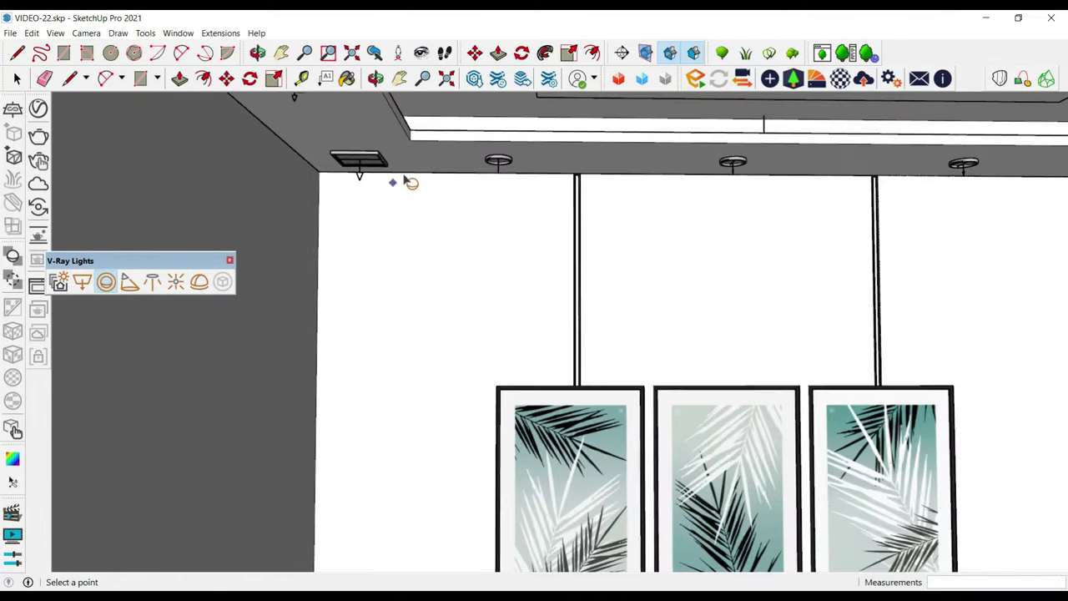
scroll(414, 146, "up", 3)
middle_click_drag(415, 146, 419, 148)
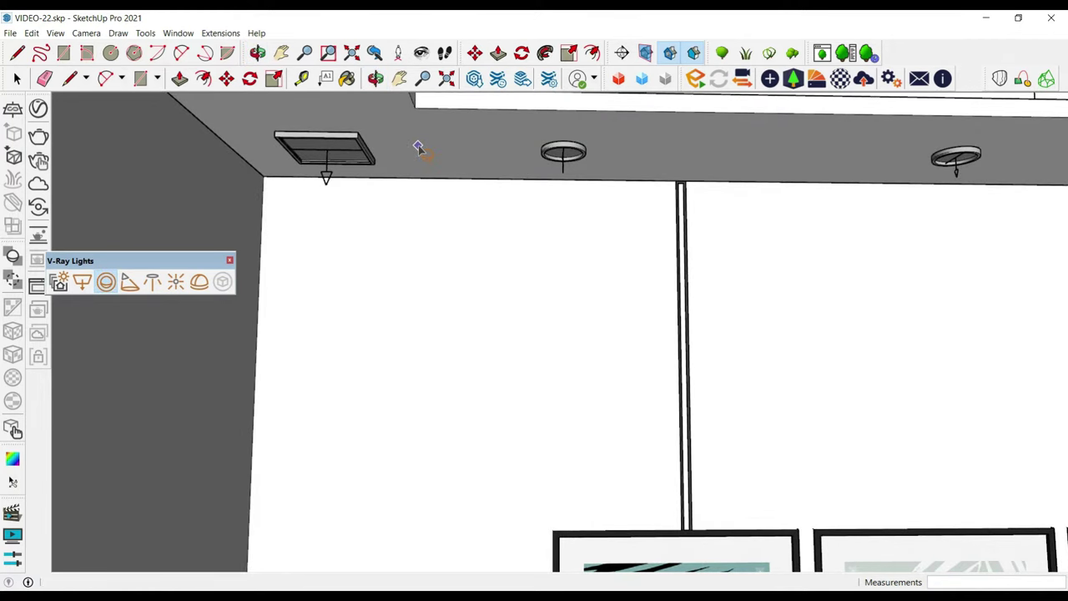
scroll(364, 209, "up", 3)
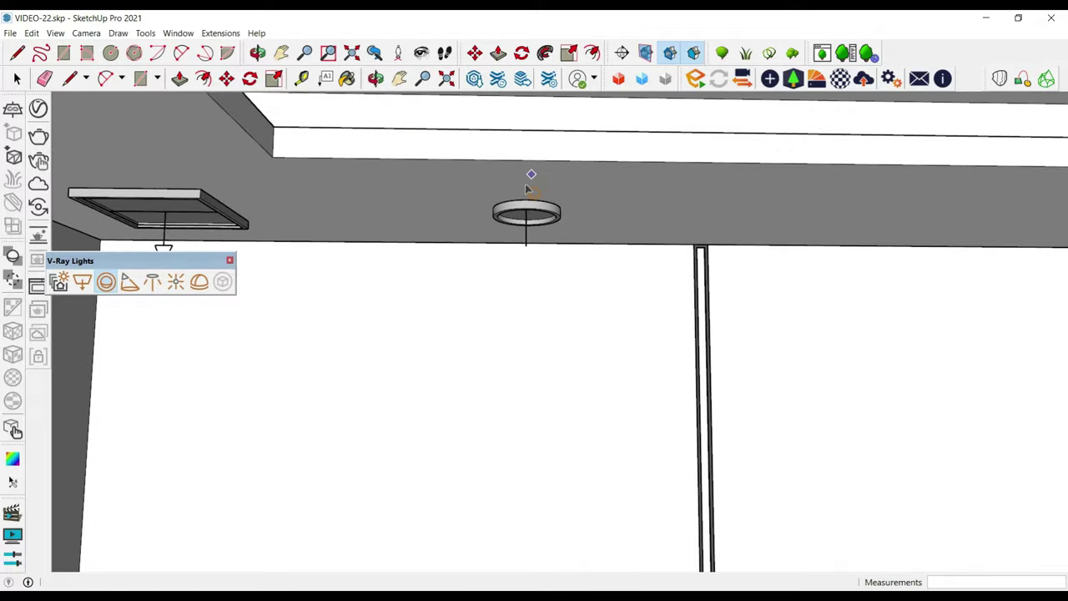
mouse_move(441, 208)
middle_mouse_down()
mouse_move(590, 152)
mouse_move(596, 179)
middle_mouse_up()
left_click(592, 179)
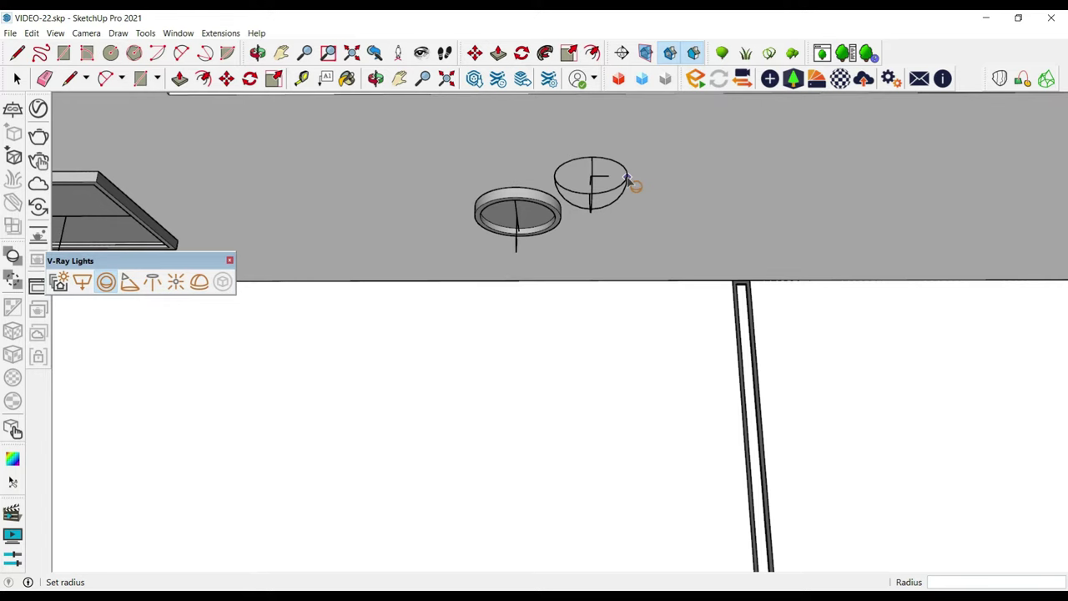
left_click(627, 180)
Step: Orbit to view the ceiling with both lights and select the new sphere light
mouse_move(627, 180)
middle_mouse_down()
mouse_move(519, 142)
mouse_move(543, 334)
mouse_move(672, 236)
middle_mouse_up()
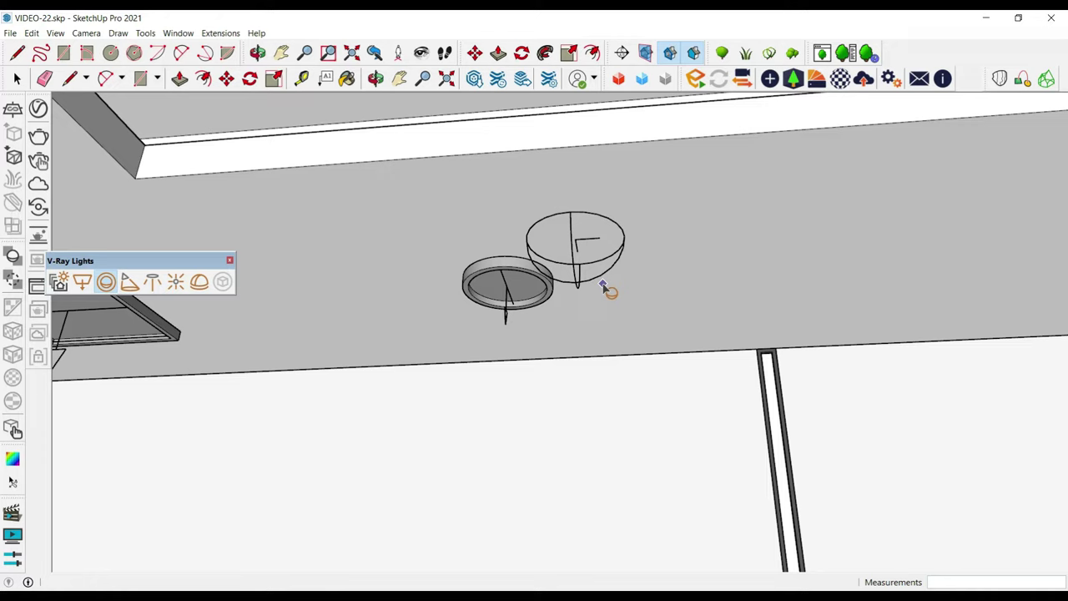
mouse_move(606, 289)
middle_mouse_down()
mouse_move(634, 325)
mouse_move(543, 186)
mouse_move(463, 271)
mouse_move(434, 282)
mouse_move(553, 239)
middle_mouse_up()
key("space")
left_click(555, 238)
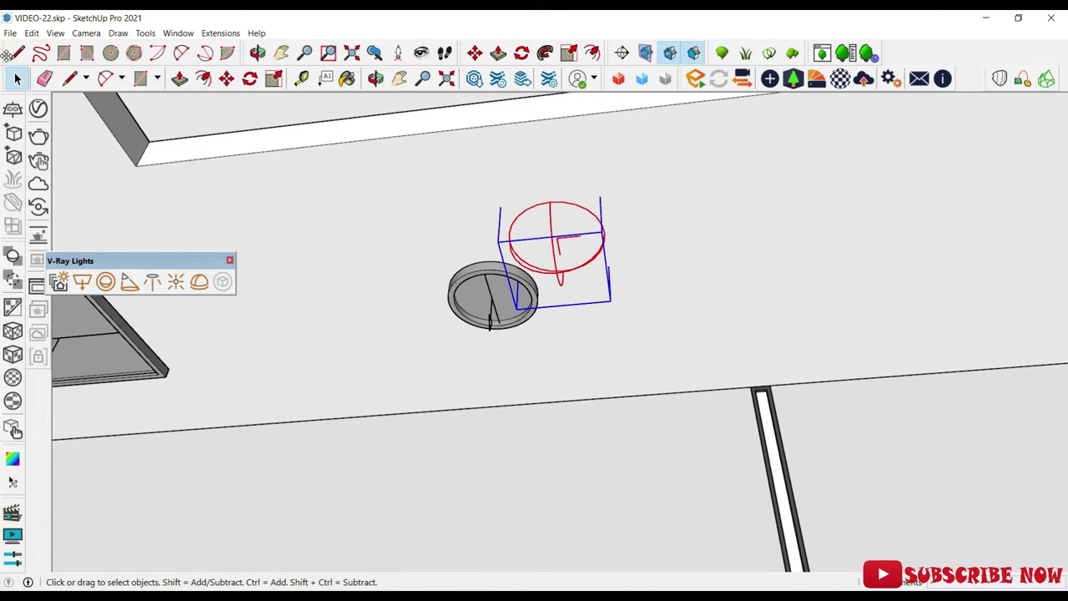
Step: Open the sphere light's settings and set its colour to a near-white pale yellow
left_click(38, 108)
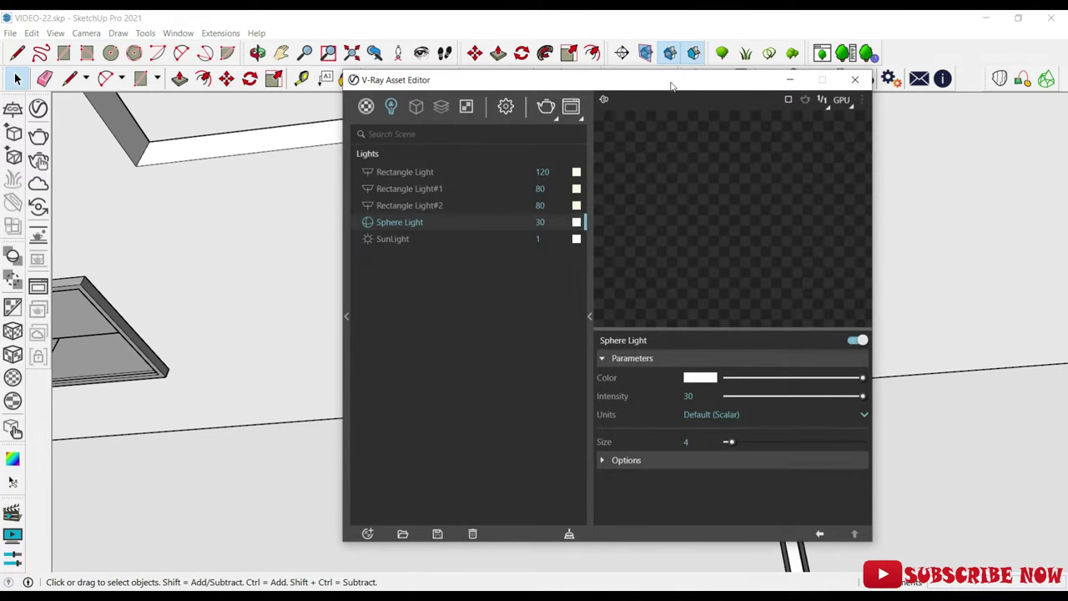
mouse_move(672, 86)
left_mouse_down()
mouse_move(796, 121)
mouse_move(364, 133)
mouse_move(266, 120)
left_mouse_up()
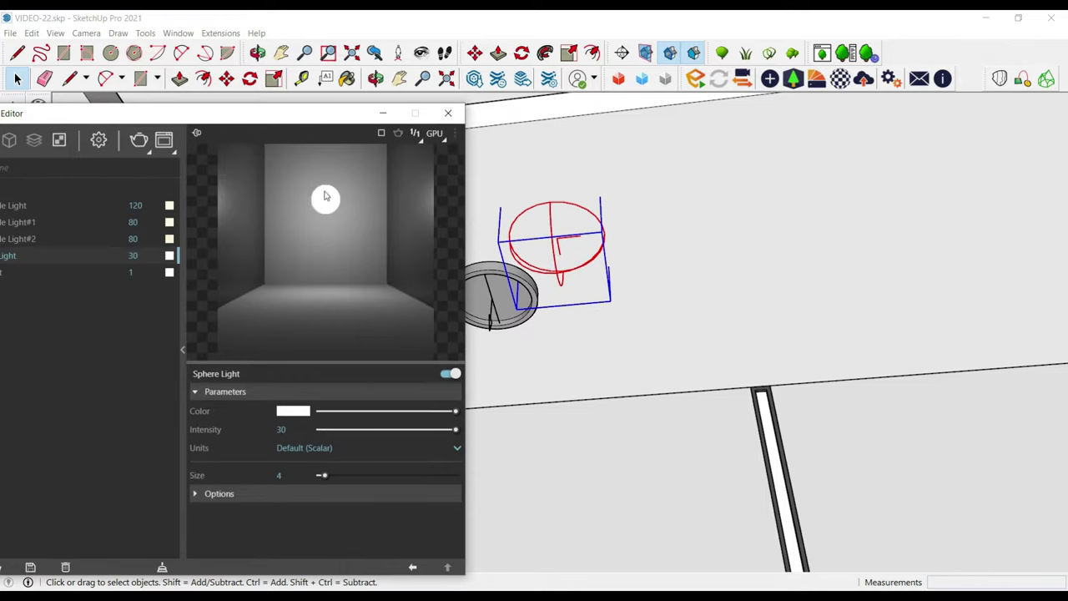
left_click(300, 411)
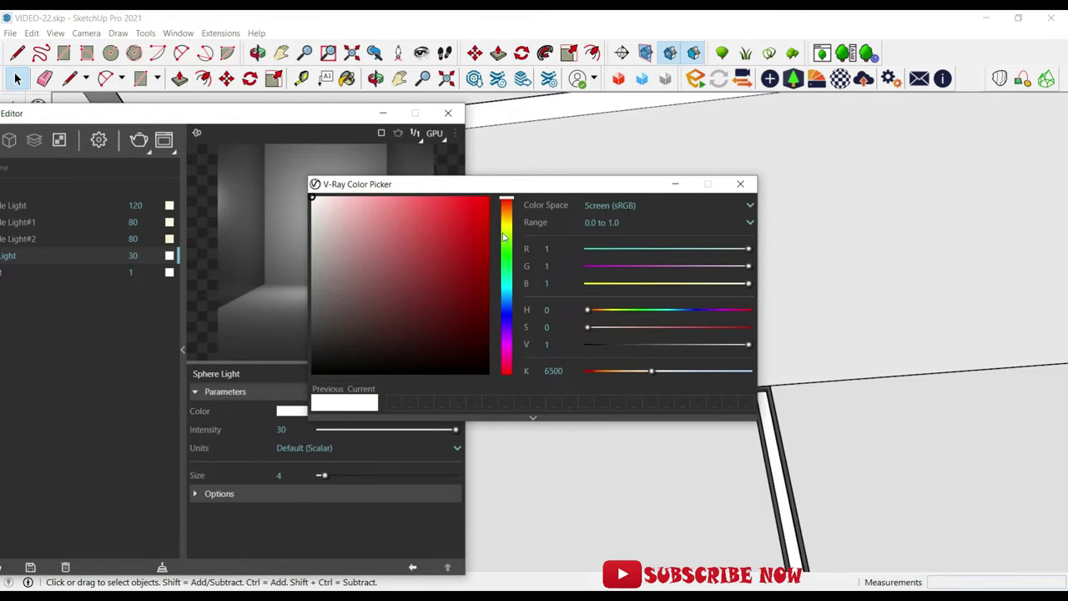
left_click_drag(503, 238, 503, 223)
left_click(348, 197)
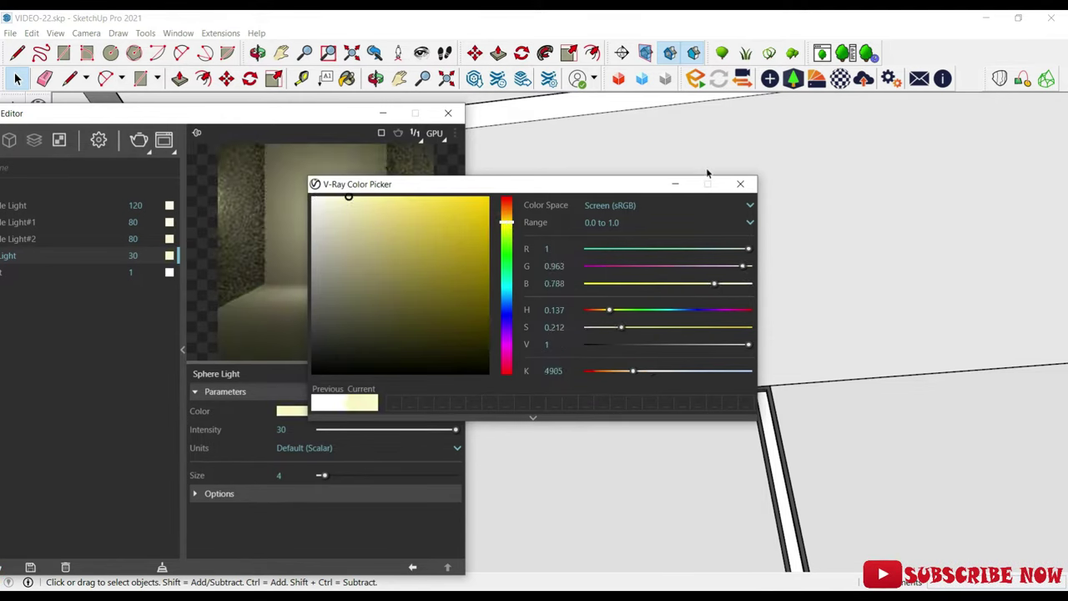
left_click(740, 184)
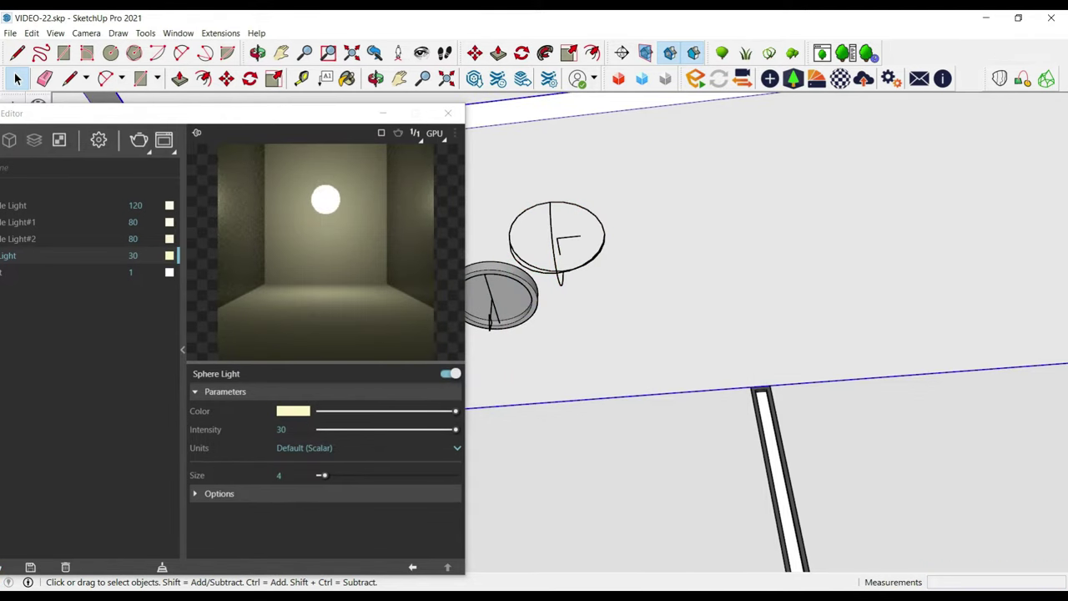
Step: Raise the sphere light's intensity to 50 and close the Asset Editor
double_click(288, 429)
type("50")
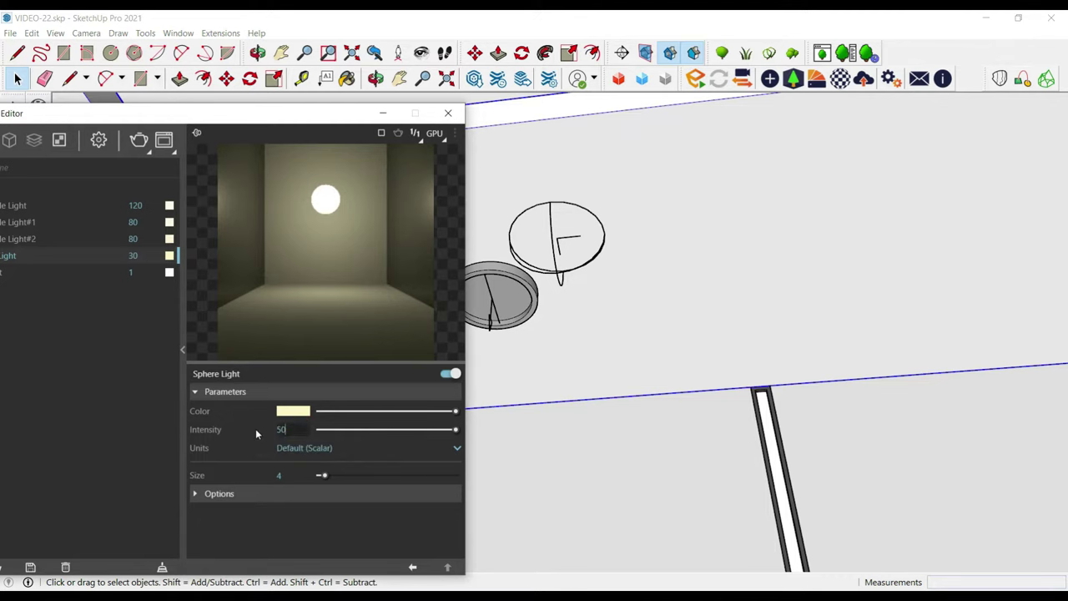
key("Return")
left_click(448, 113)
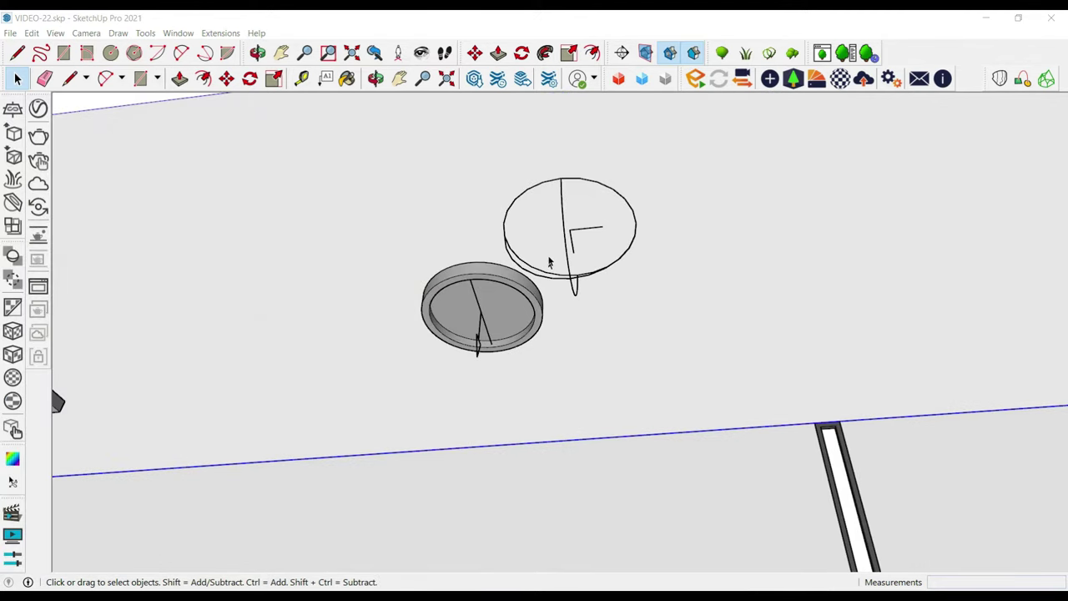
middle_click_drag(549, 263, 568, 174)
left_click(560, 234)
Step: Move the sphere light onto the downlight disc centre and scale it to about 0.95
key("m")
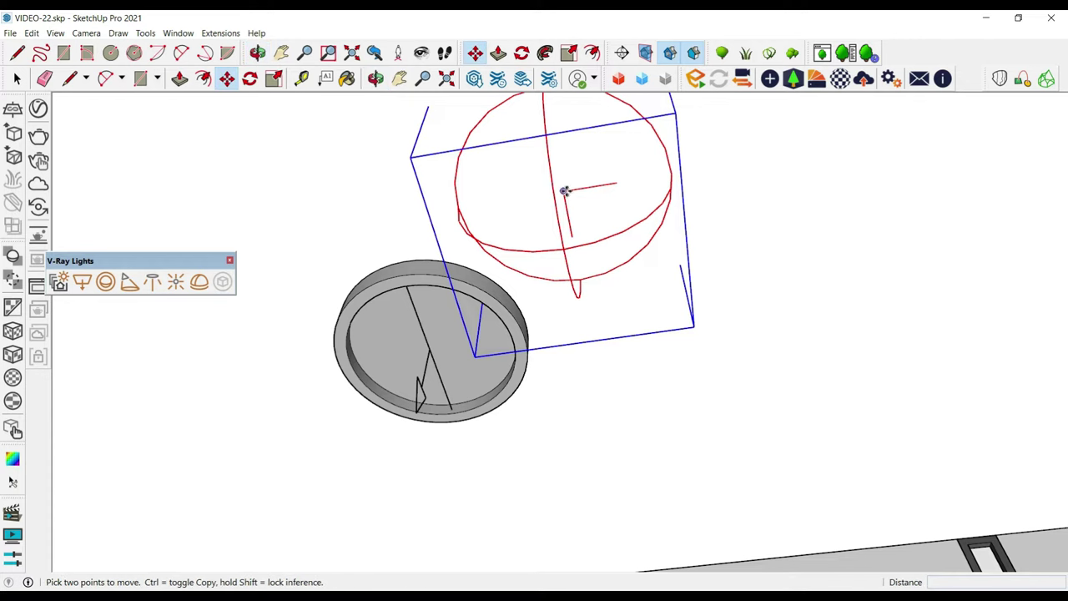
left_click_drag(565, 191, 421, 354)
mouse_move(421, 354)
middle_mouse_down()
mouse_move(495, 186)
mouse_move(464, 231)
mouse_move(277, 196)
middle_mouse_up()
key("s")
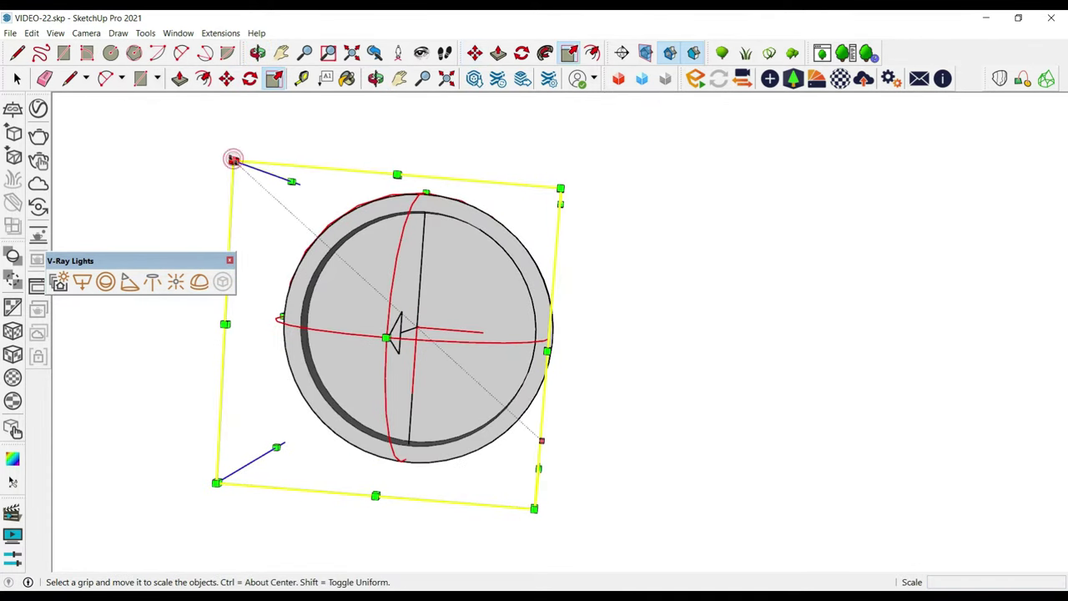
left_click_drag(234, 158, 265, 185)
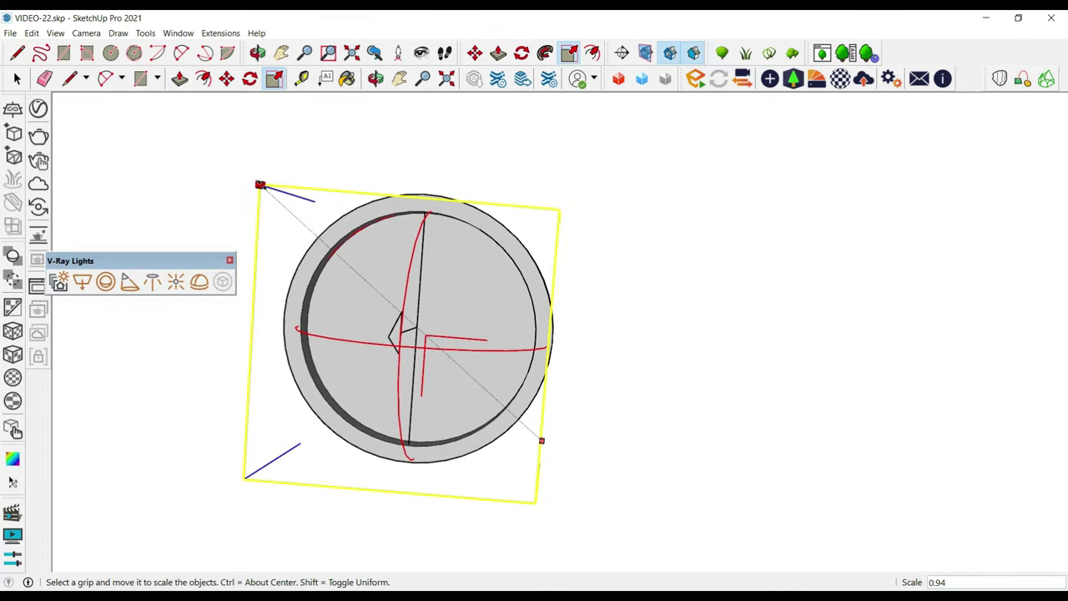
left_click_drag(534, 501, 522, 481)
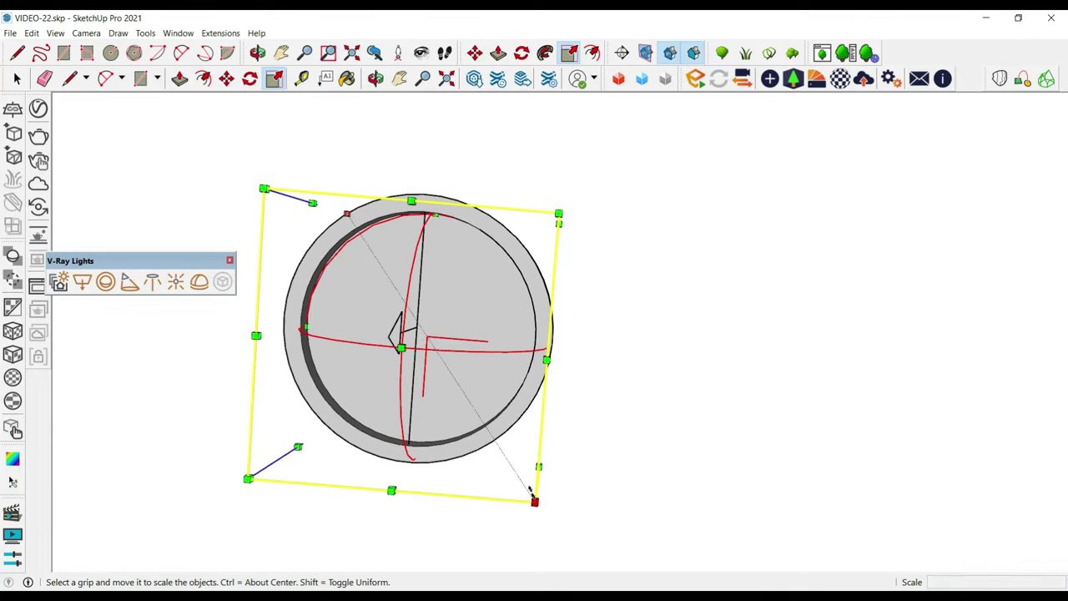
mouse_move(520, 393)
middle_mouse_down()
mouse_move(412, 362)
mouse_move(417, 347)
middle_mouse_up()
key("space")
Step: Hide the selected component and paste the light in place inside the downlight group
right_click(420, 349)
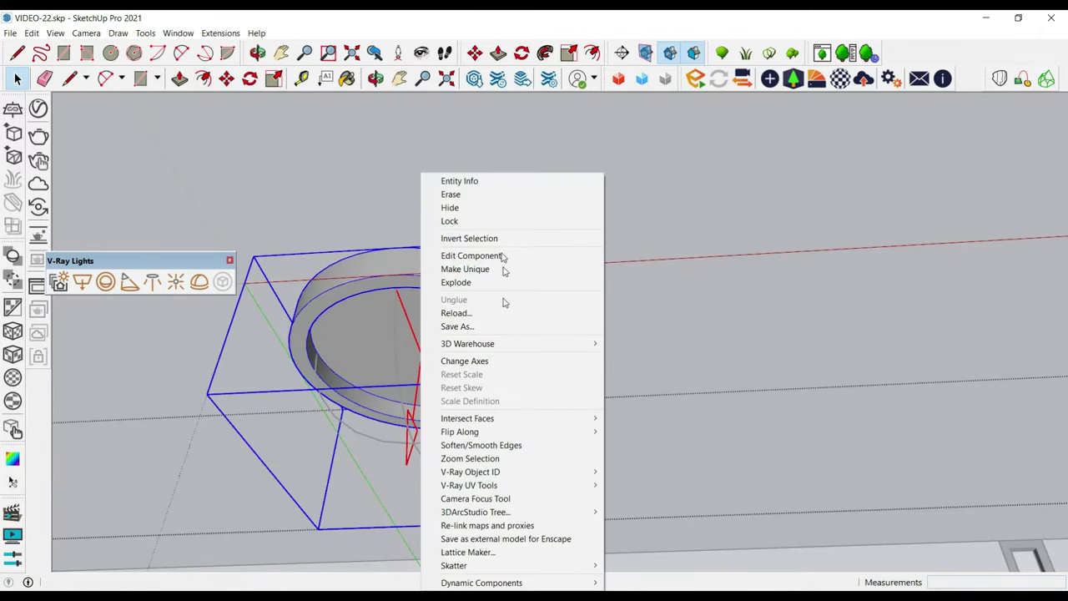
left_click(481, 209)
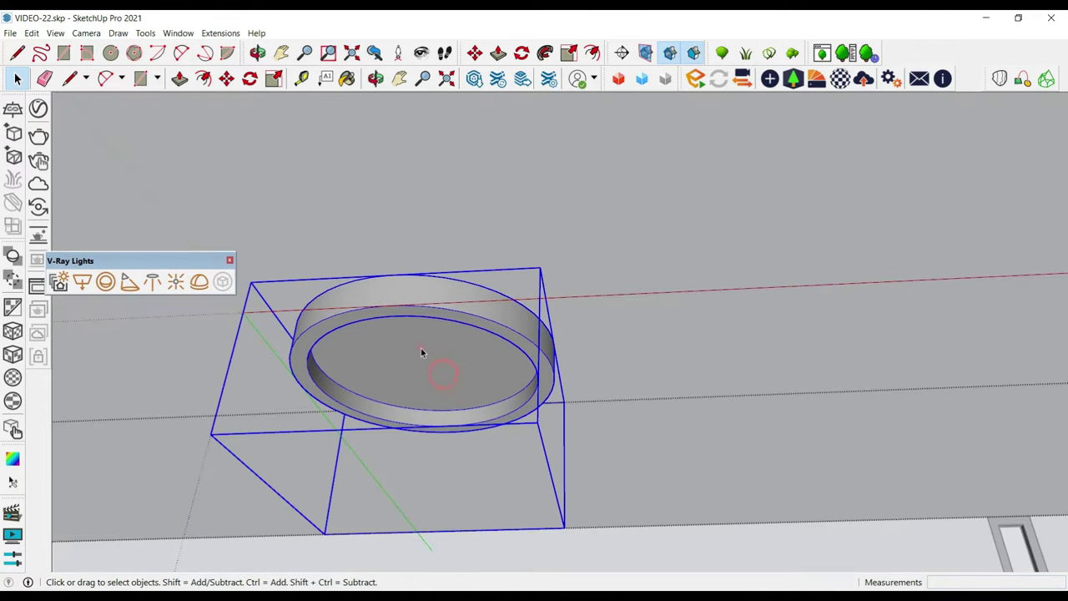
double_click(421, 347)
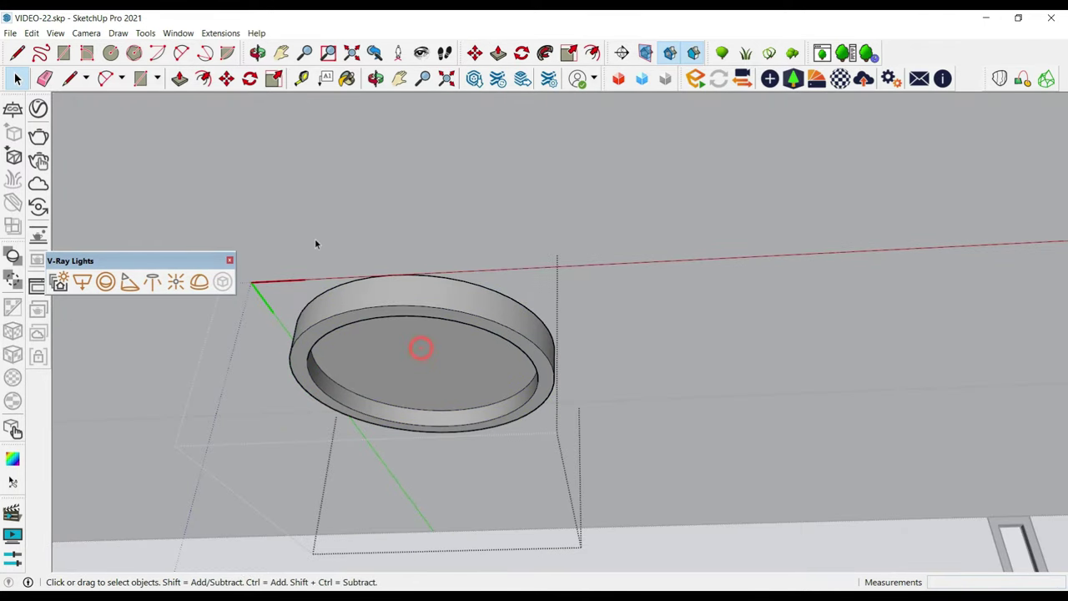
left_click(31, 32)
left_click(65, 118)
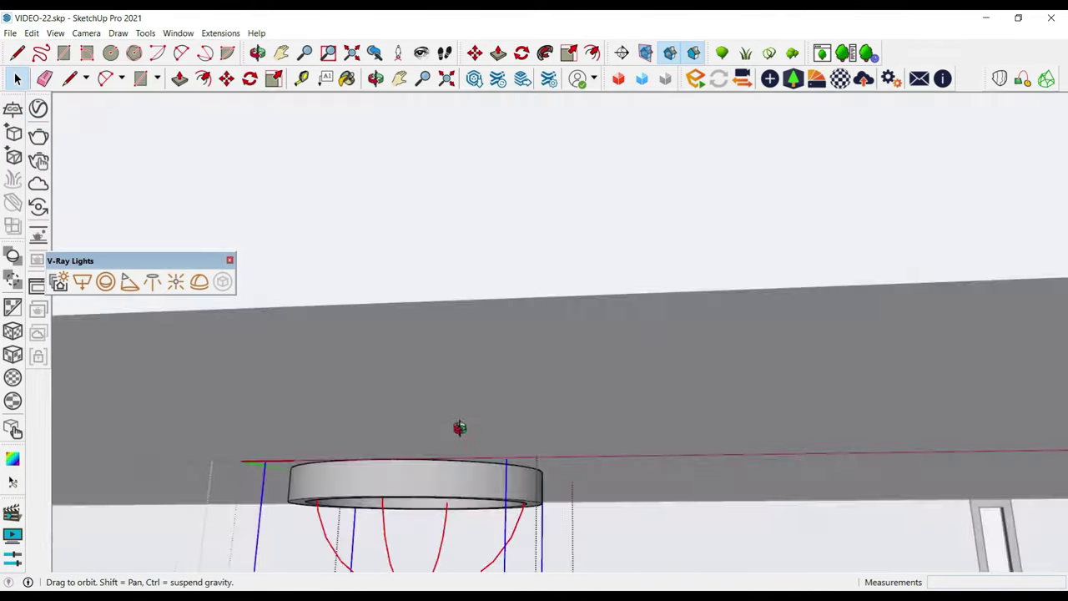
middle_click_drag(458, 429, 488, 262)
scroll(489, 261, "down", 3)
scroll(525, 226, "down", 2)
scroll(584, 260, "down", 3)
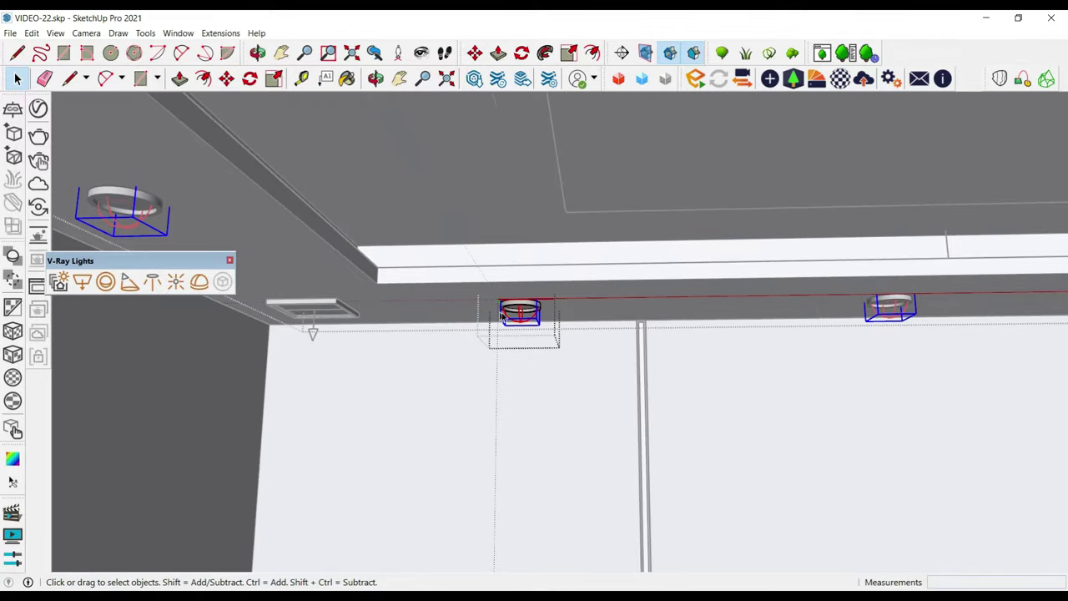
middle_click_drag(584, 259, 584, 334)
scroll(584, 334, "down", 2)
Step: Turn the camera low to face the three-picture wall squarely with ceiling lights showing
left_click(422, 53)
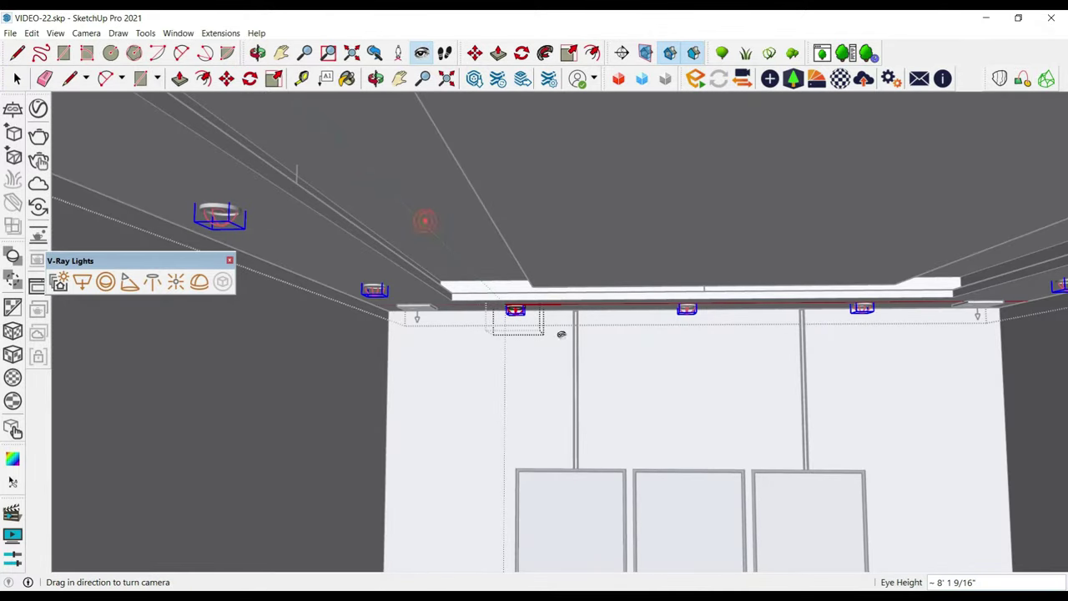
middle_click_drag(424, 219, 664, 365)
scroll(574, 395, "down", 2)
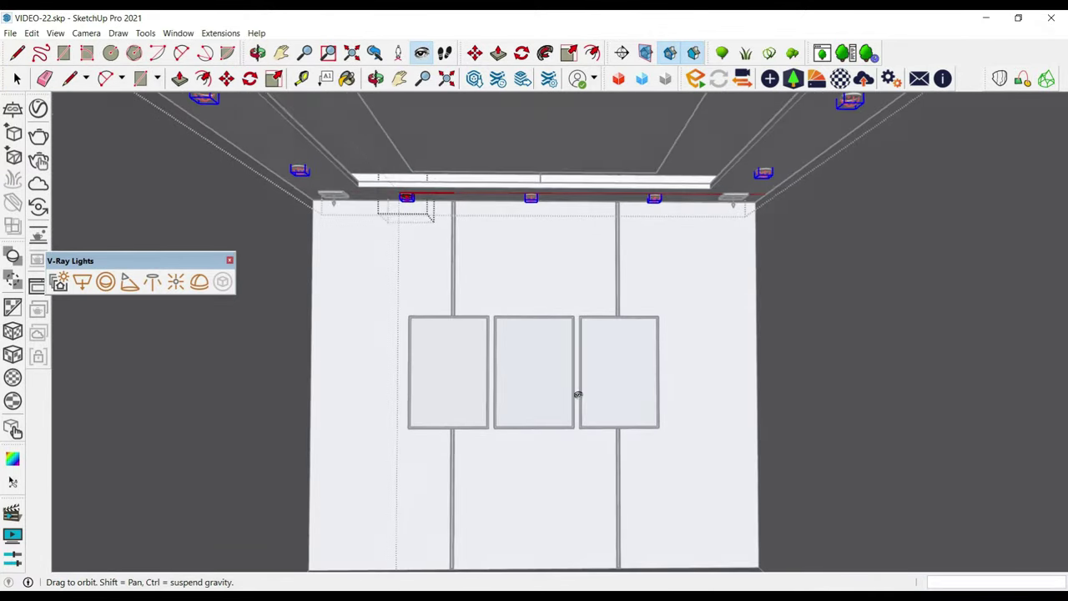
scroll(567, 410, "down", 2)
middle_click_drag(574, 450, 548, 439)
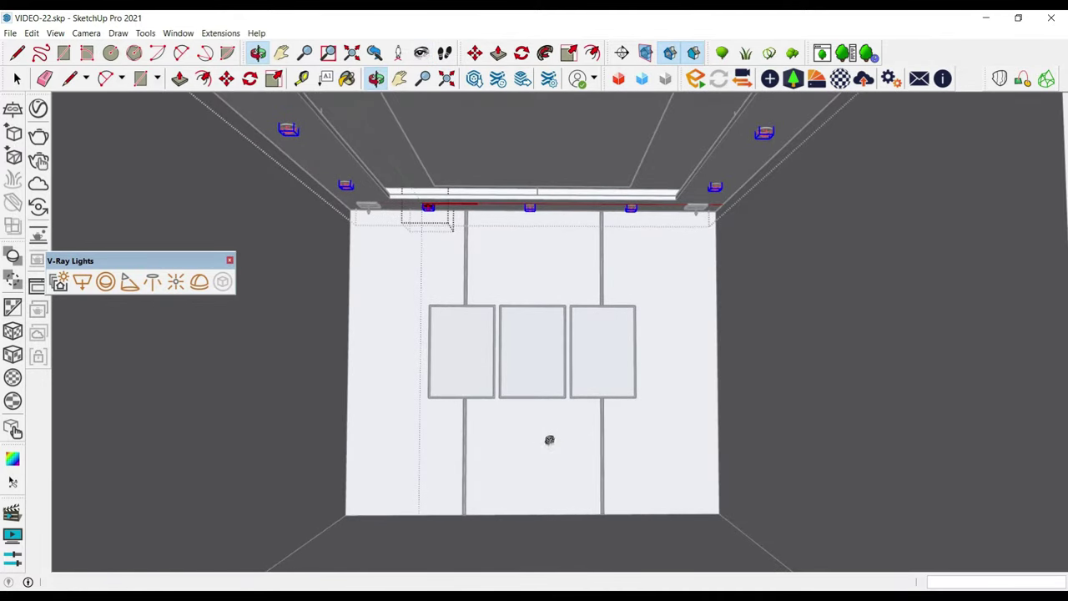
Step: Render the room view in V-Ray to check the cove glow and downlights
left_click(39, 135)
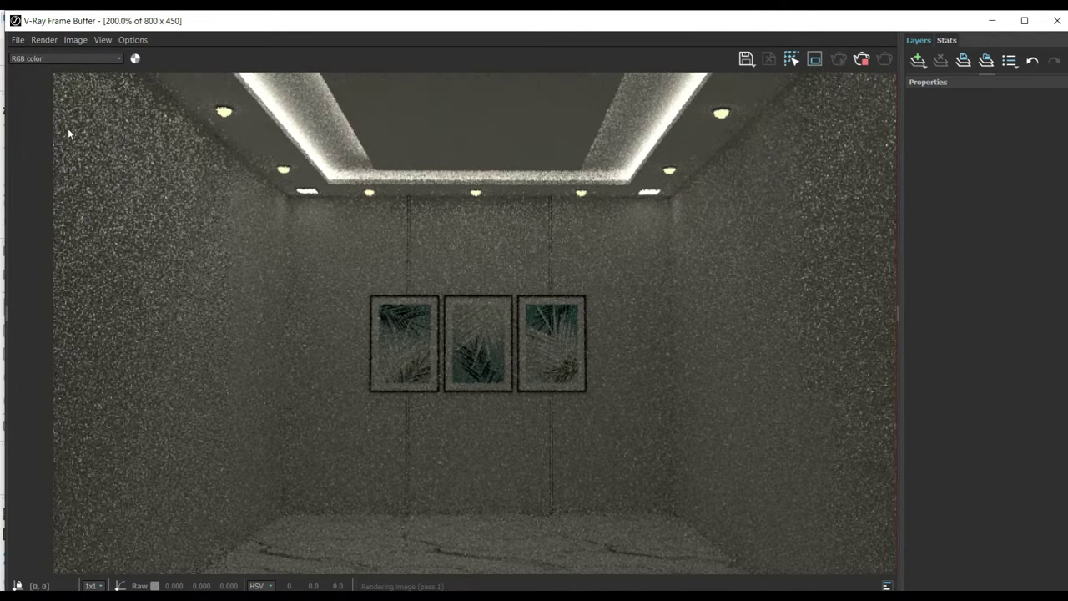
scroll(322, 188, "up", 1)
scroll(416, 190, "up", 1)
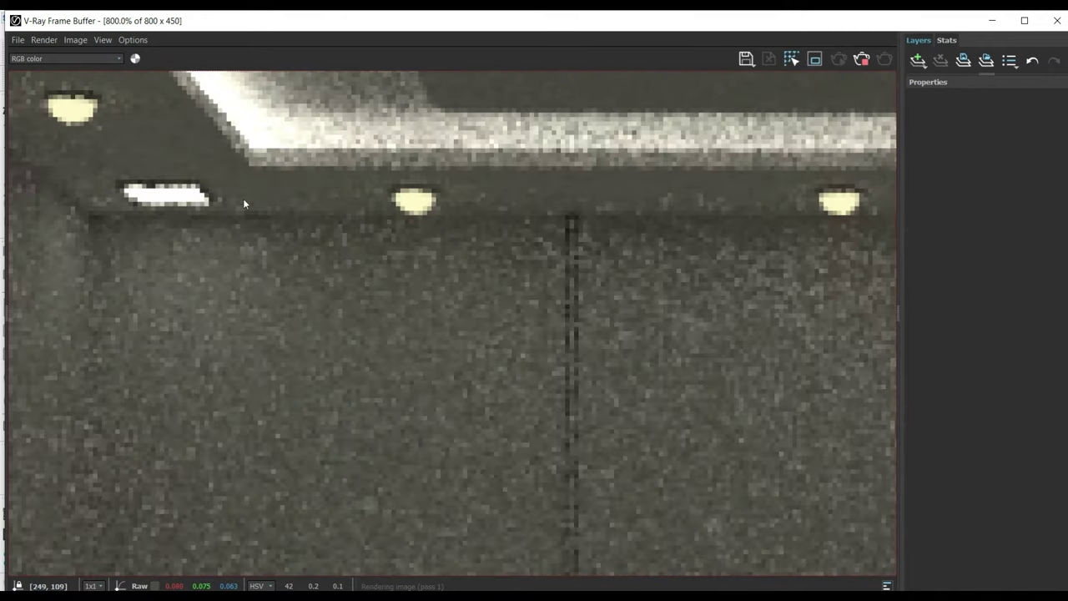
scroll(442, 234, "up", 1)
scroll(344, 224, "down", 3)
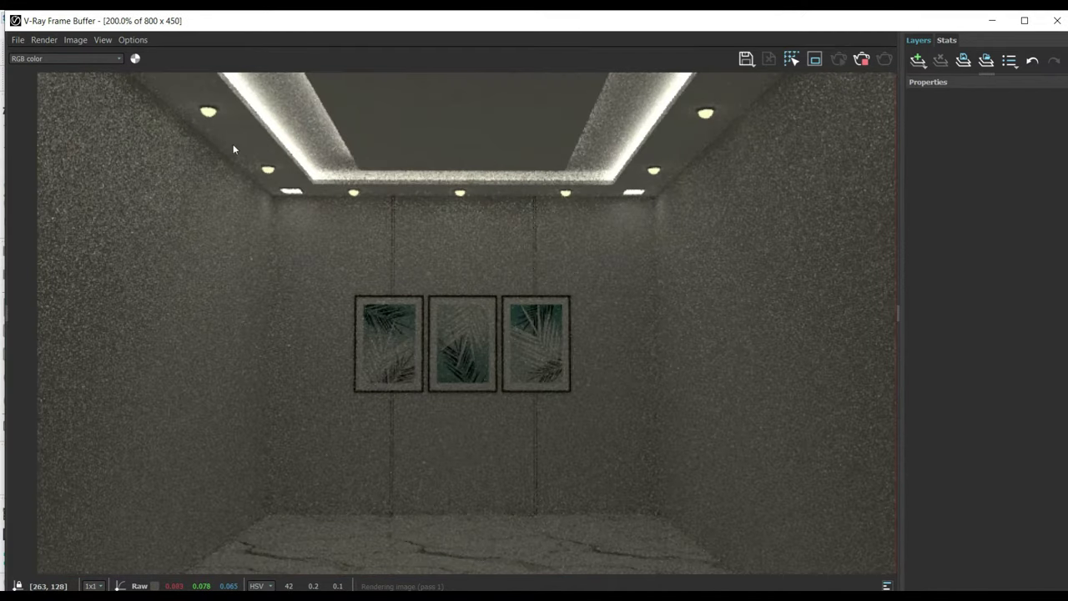
scroll(207, 111, "up", 1)
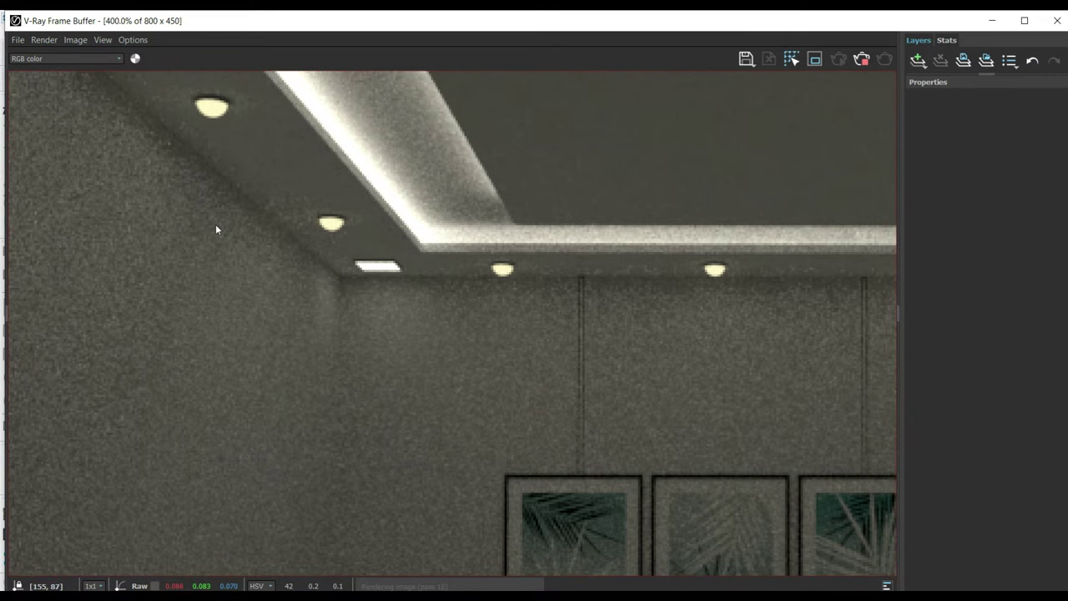
scroll(201, 116, "up", 2)
scroll(274, 237, "up", 1)
scroll(358, 218, "down", 5)
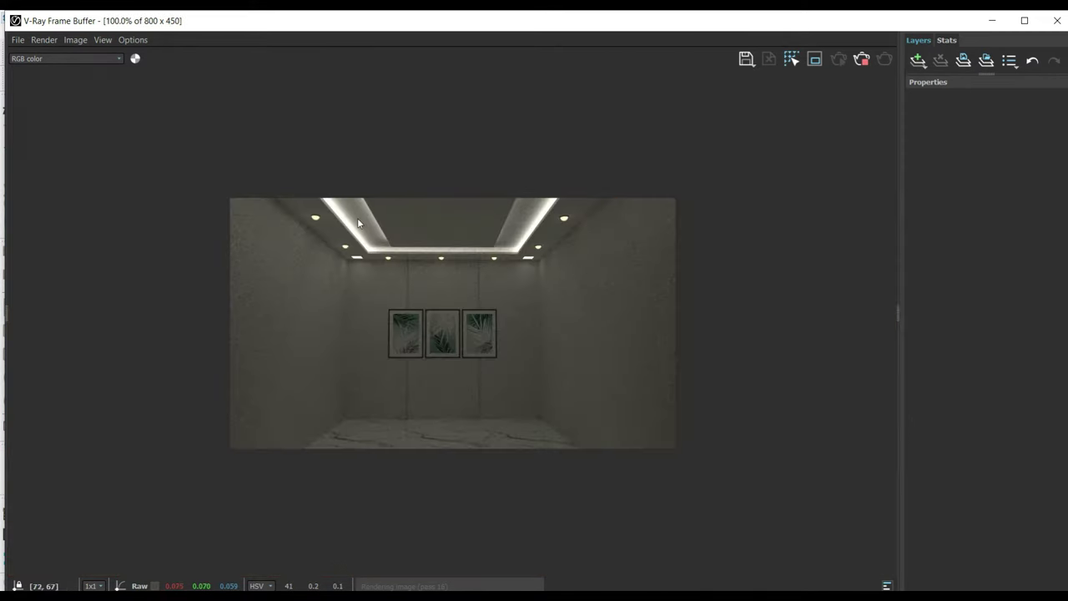
scroll(659, 205, "up", 5)
Step: Close the finished render and open the Asset Editor on the Sphere Light's settings
scroll(522, 293, "down", 3)
scroll(536, 253, "down", 3)
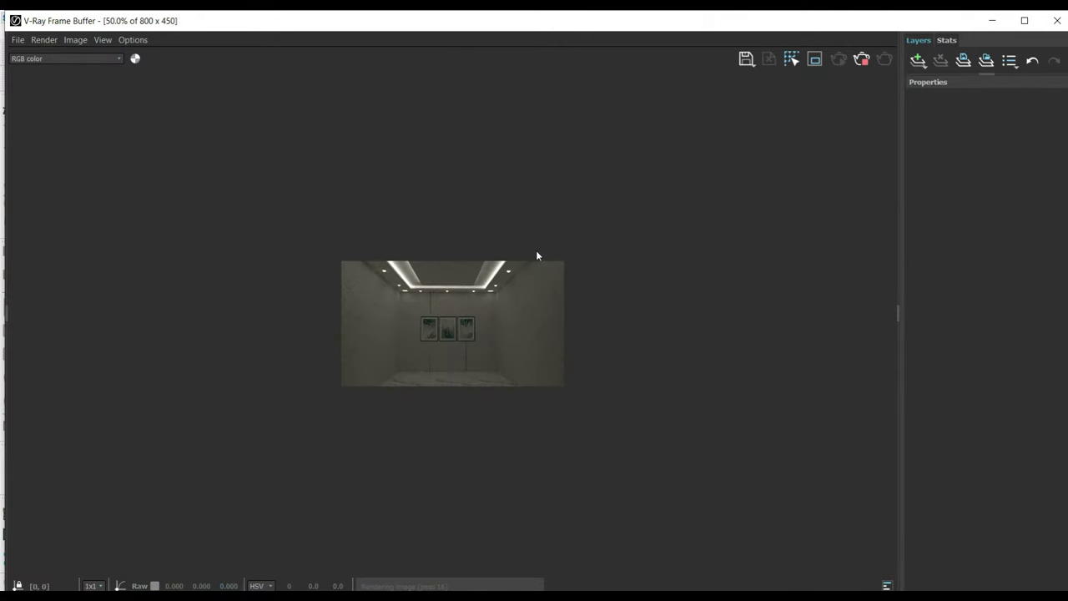
scroll(535, 285, "up", 2)
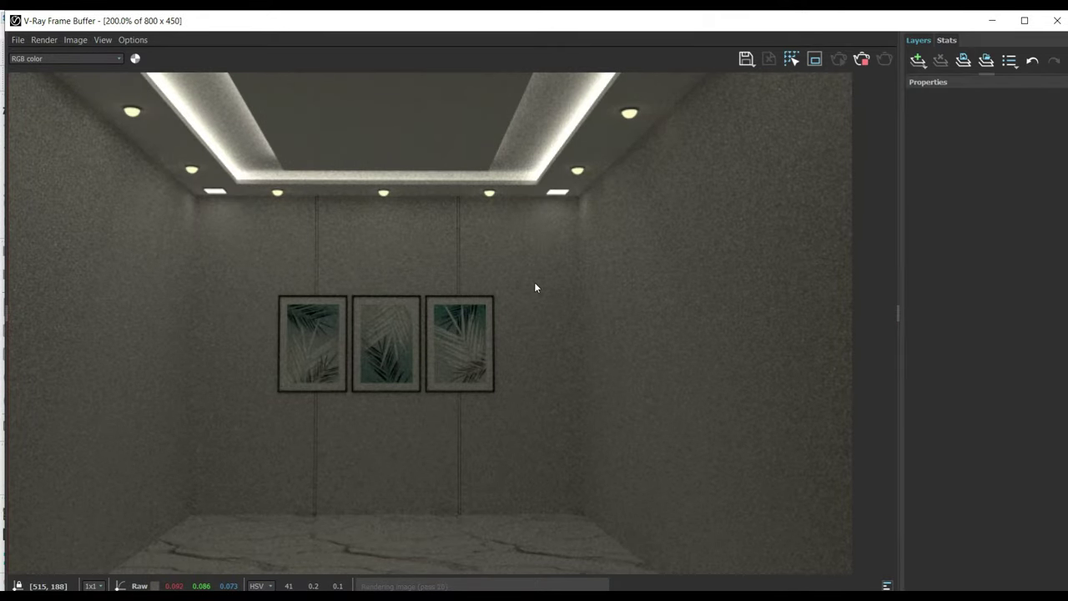
scroll(623, 144, "up", 1)
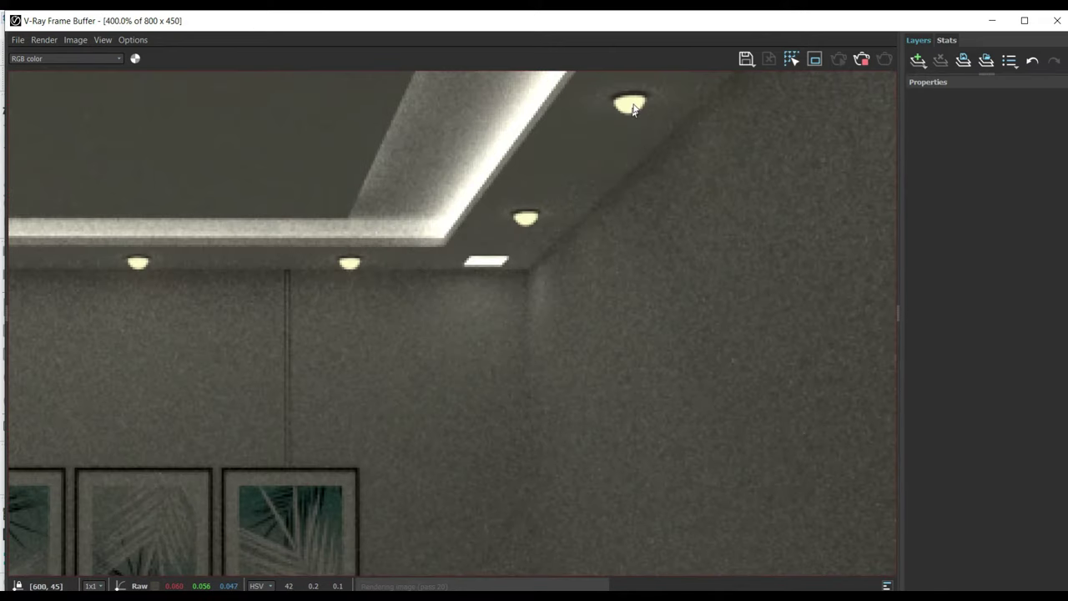
scroll(630, 145, "up", 1)
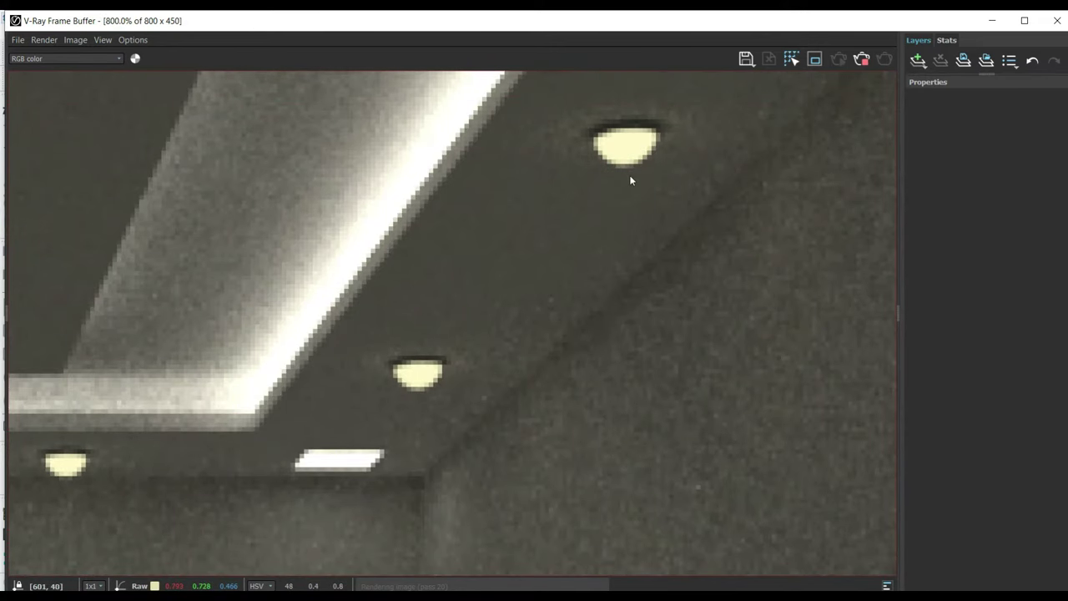
scroll(629, 175, "down", 1)
scroll(771, 109, "down", 1)
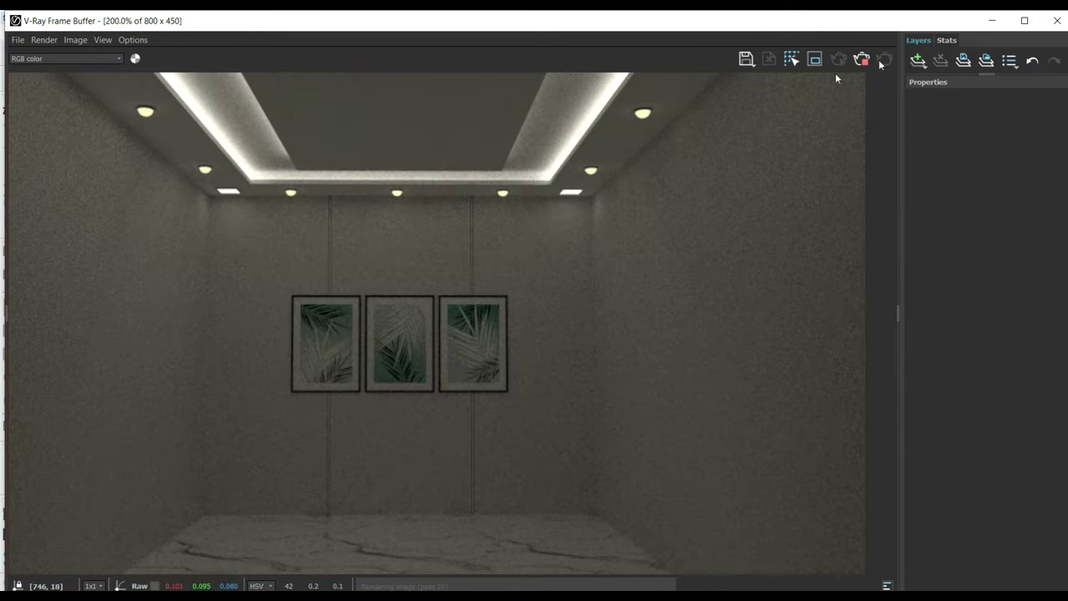
left_click(1057, 20)
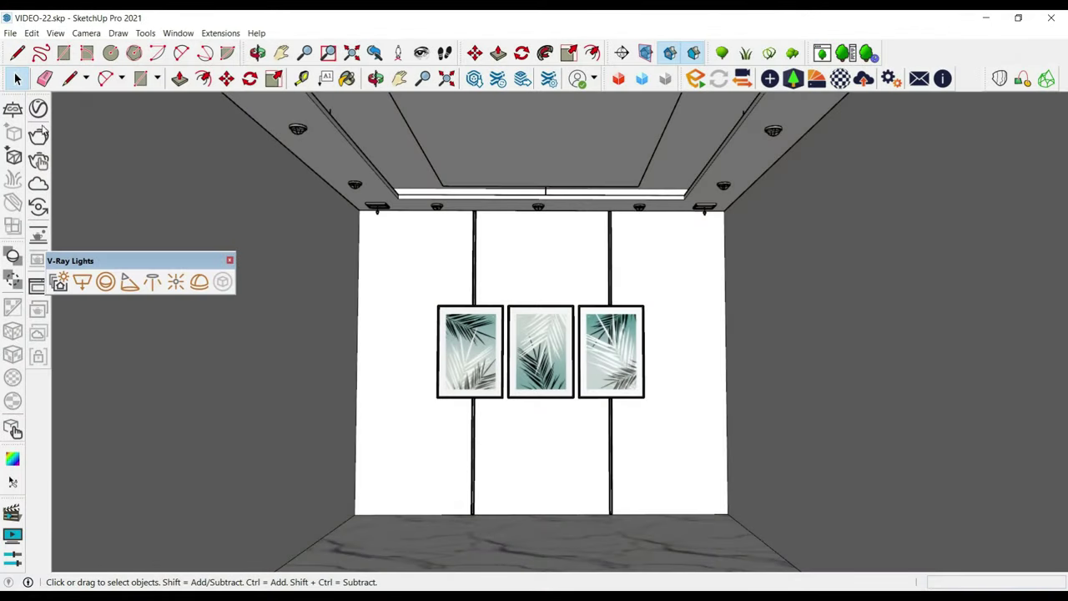
left_click(37, 108)
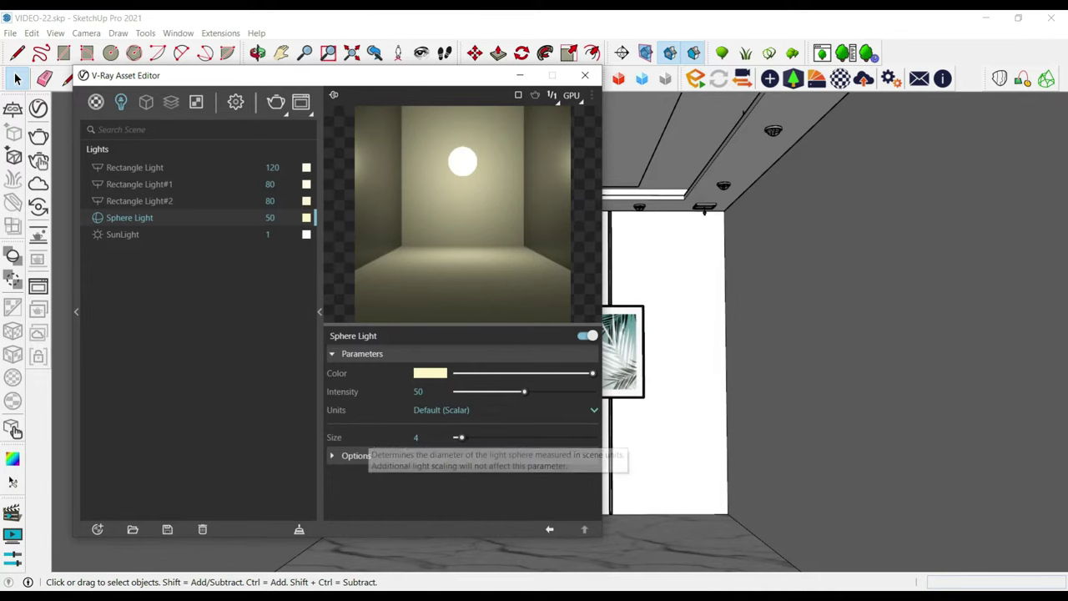
Step: Toggle the Sphere Light's Invisible option on and back off, then close the Asset Editor
left_click(367, 457)
scroll(363, 434, "down", 2)
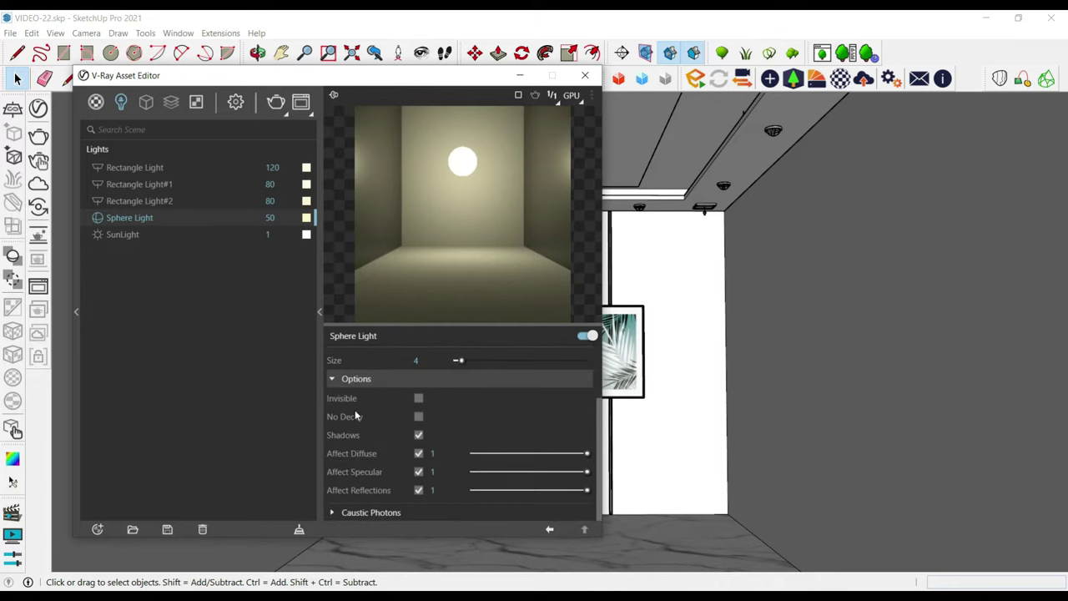
left_click(420, 399)
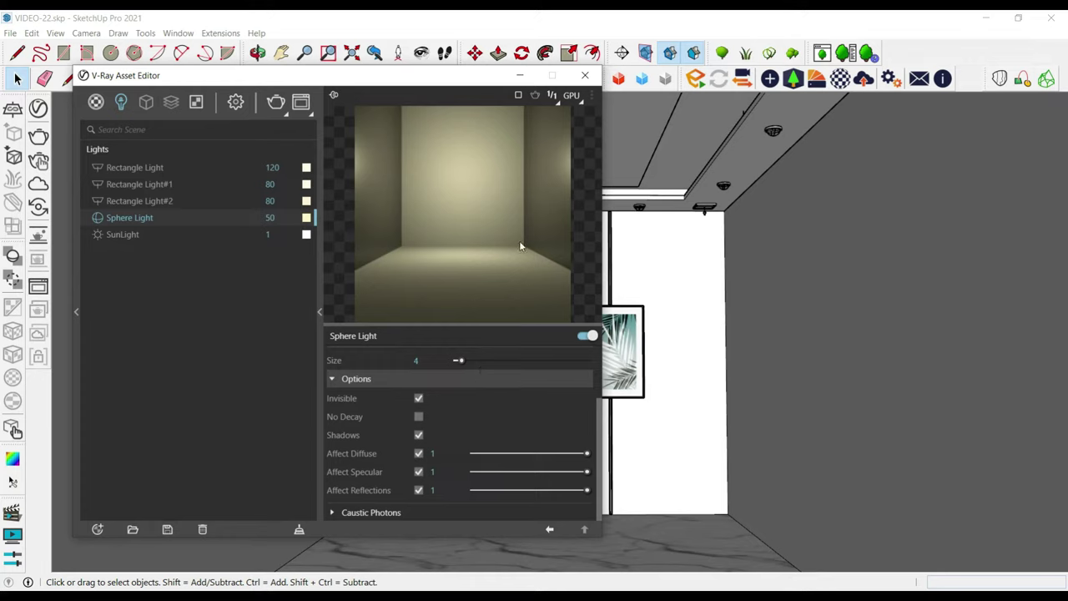
left_click(418, 398)
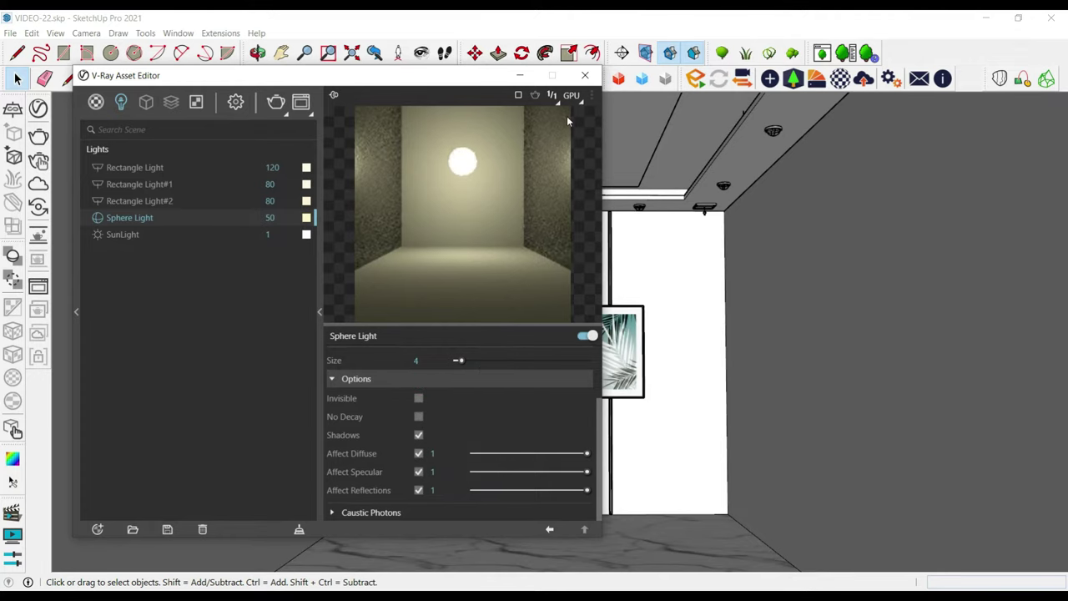
left_click(585, 75)
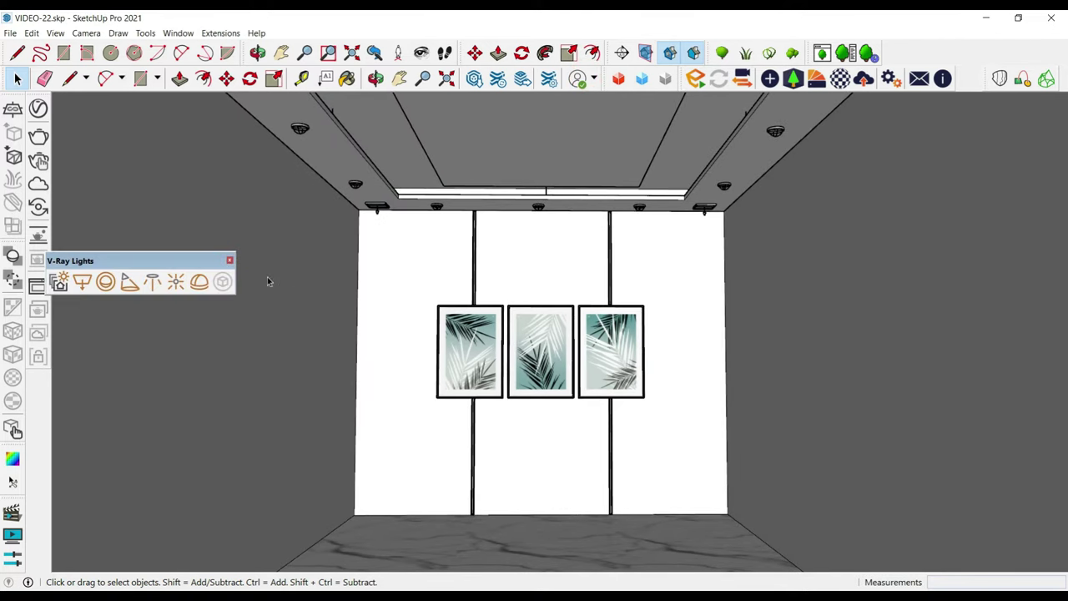
Step: Place a V-Ray spot light at the centre of the right-corner ceiling fixture
left_click(129, 284)
scroll(710, 219, "up", 3)
scroll(720, 219, "up", 3)
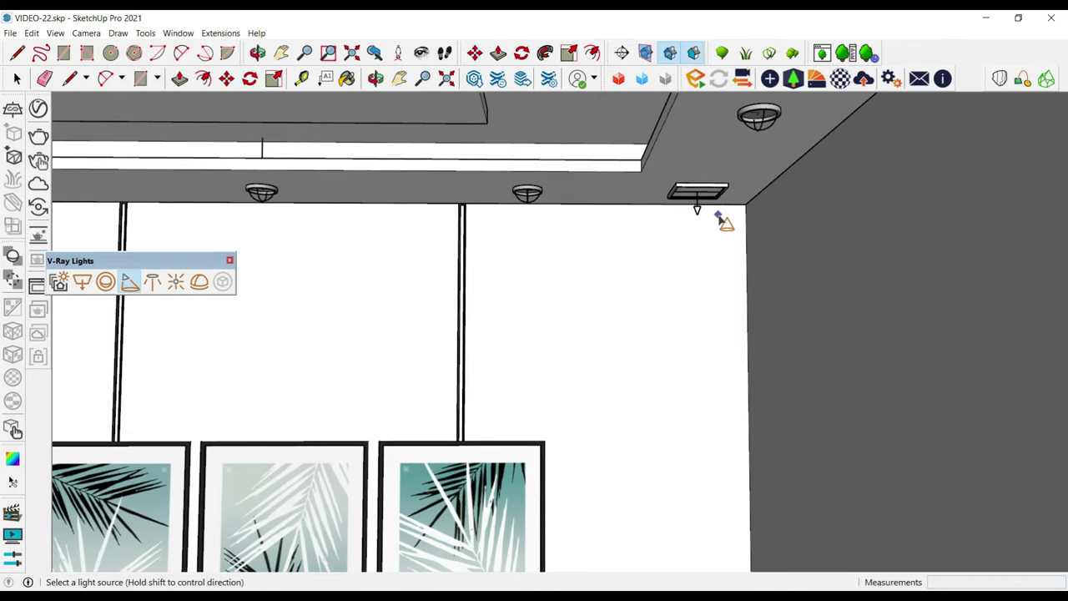
scroll(718, 220, "up", 2)
scroll(700, 222, "up", 2)
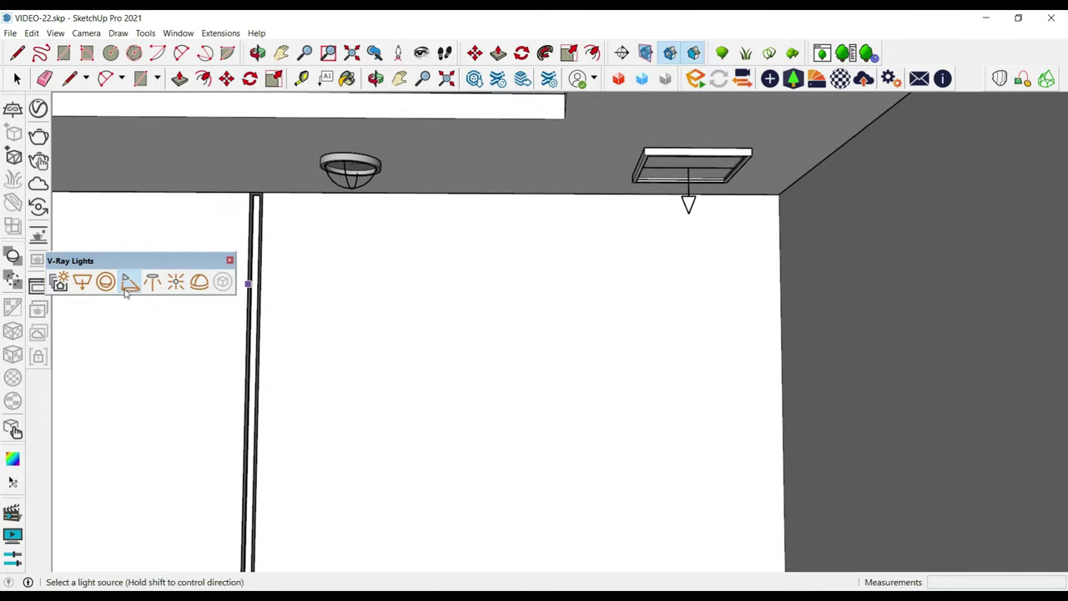
scroll(755, 192, "up", 1)
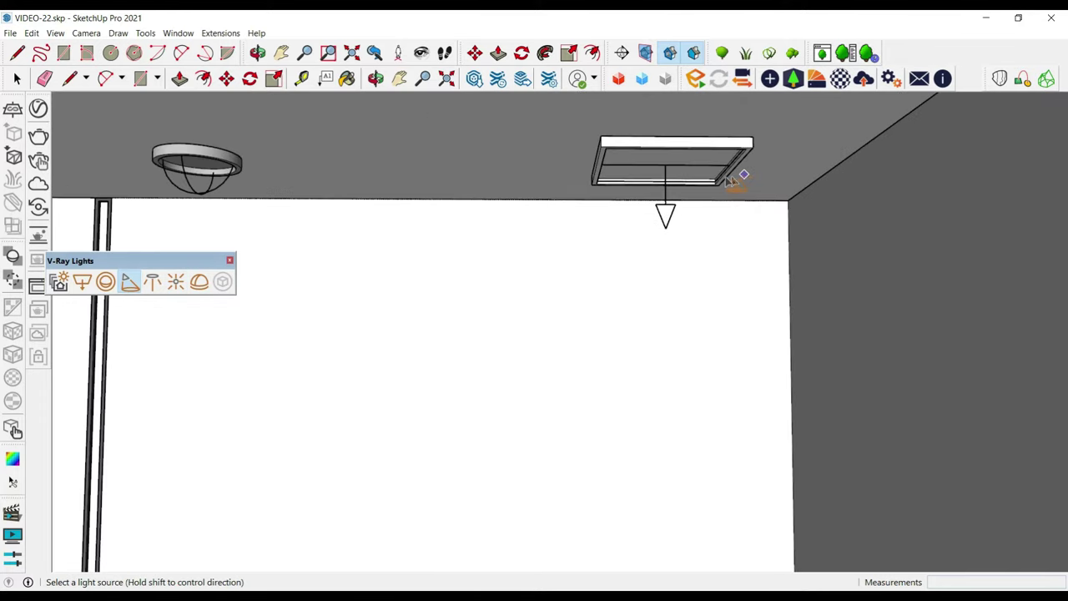
mouse_move(677, 211)
middle_mouse_down()
mouse_move(893, 172)
mouse_move(656, 188)
mouse_move(618, 307)
mouse_move(495, 241)
middle_mouse_up()
left_click(656, 184)
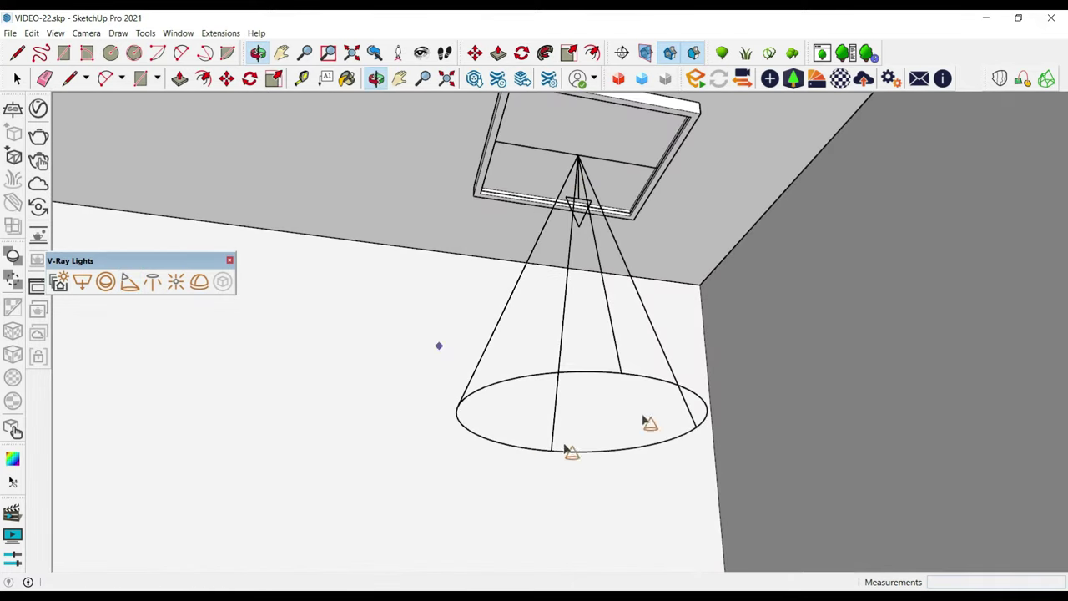
Step: Select the new spot light and open its settings (intensity 1000, cone angle 57.3)
middle_click_drag(650, 423, 601, 375)
scroll(659, 370, "down", 3)
scroll(646, 374, "down", 2)
scroll(643, 400, "down", 2)
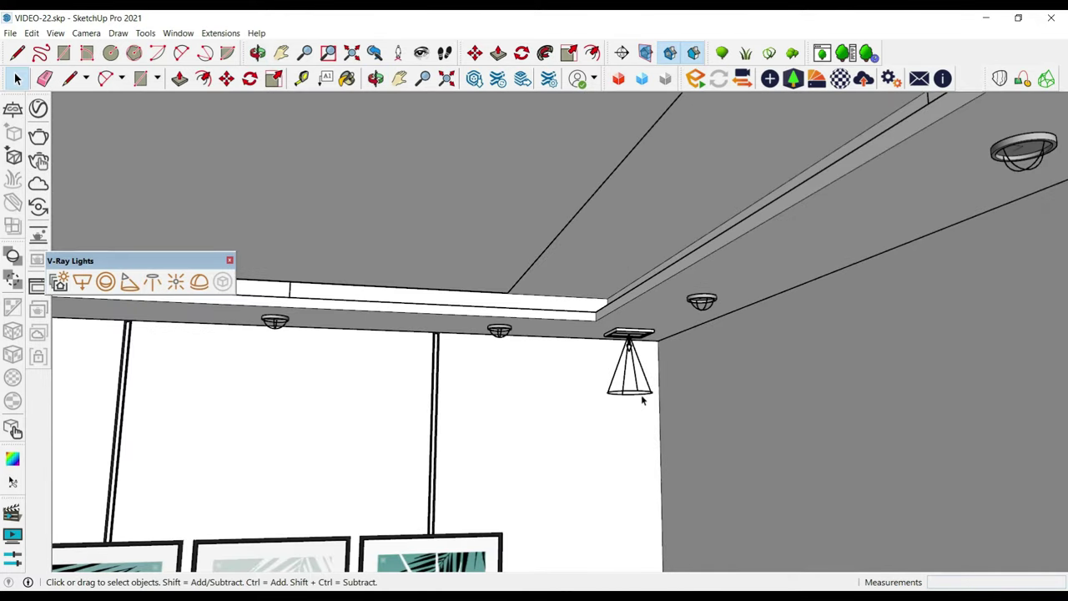
left_click(642, 390)
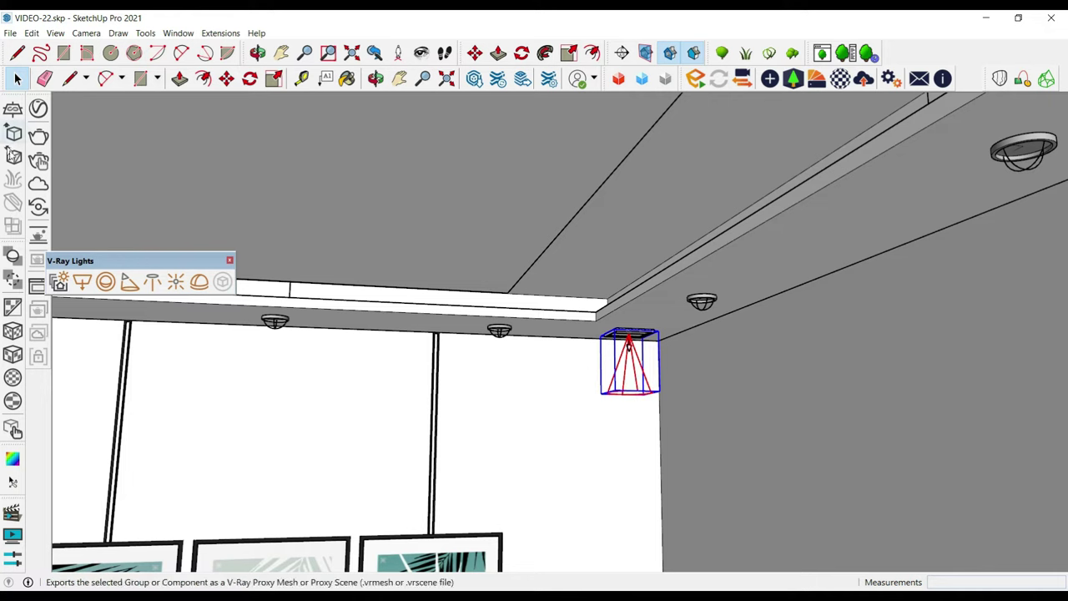
left_click(38, 110)
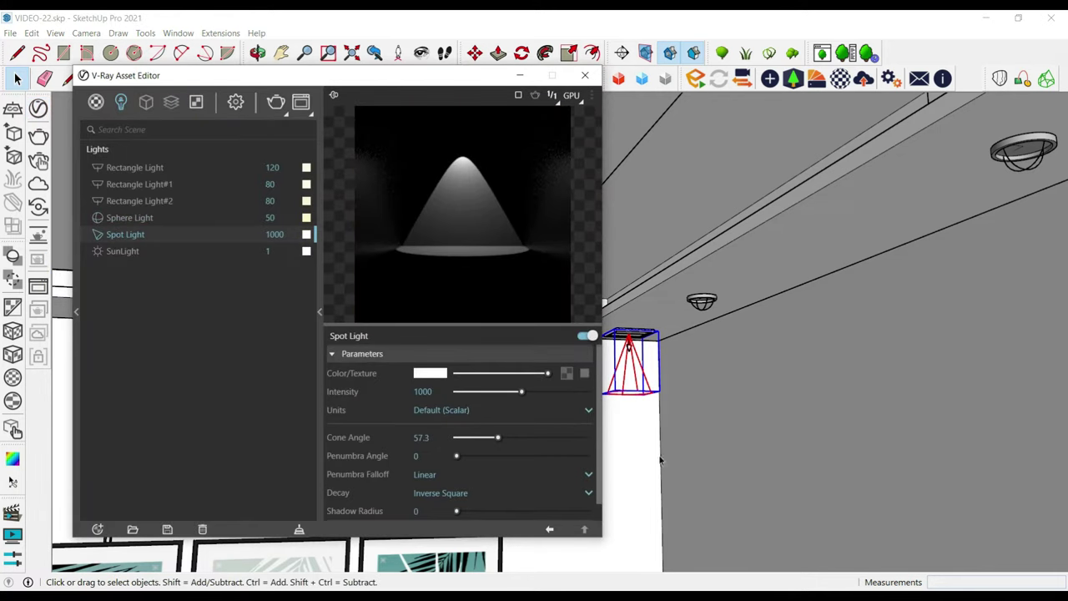
Step: Set the spot light intensity to 10000 and tint its colour a warm cream
left_click(428, 392)
type("10000")
left_click(436, 373)
left_click_drag(506, 238, 506, 216)
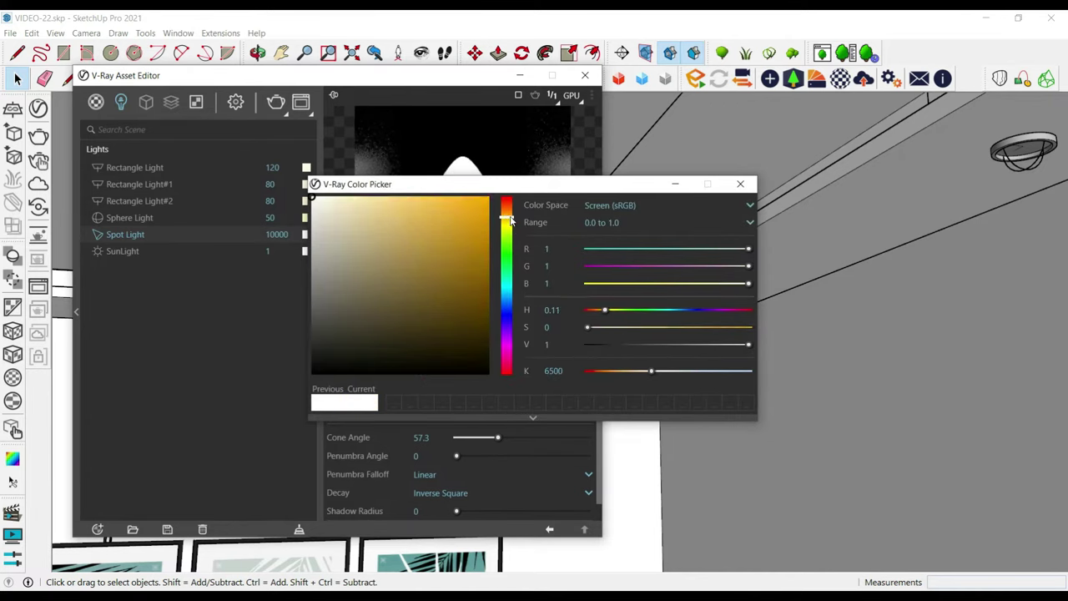
left_click(435, 216)
left_click_drag(348, 207, 326, 194)
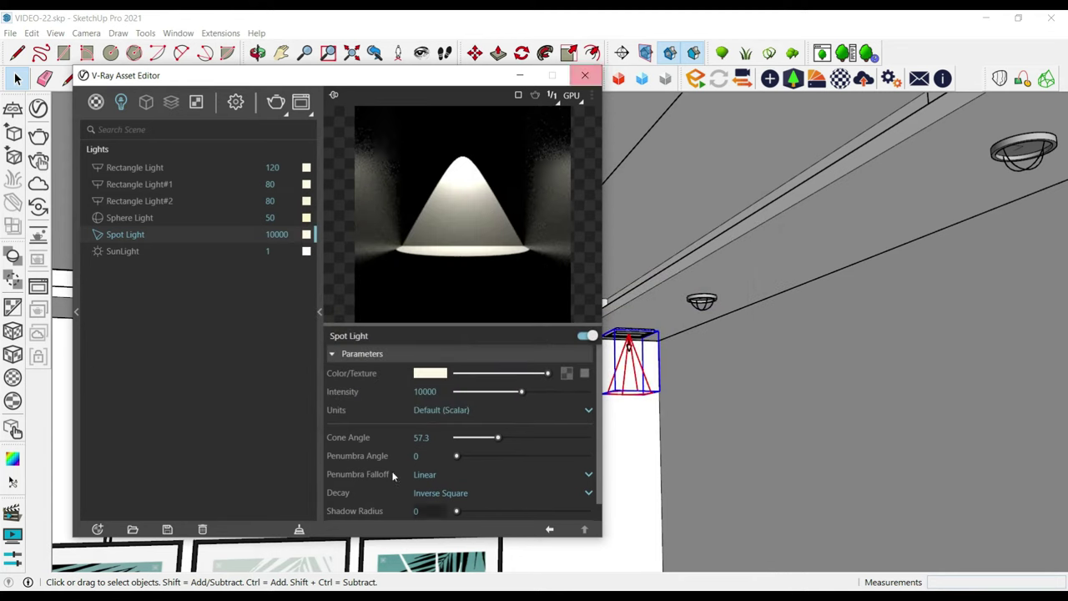
scroll(399, 442, "down", 1)
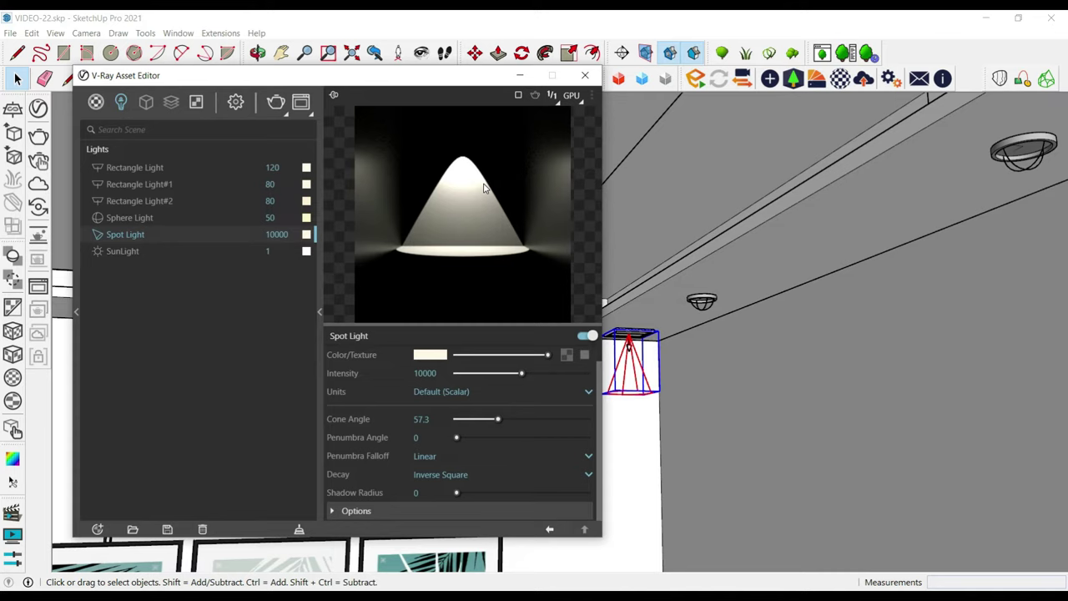
Step: Adjust the spot light cone angle to 66.96
left_click_drag(482, 420, 461, 421)
left_click(471, 417)
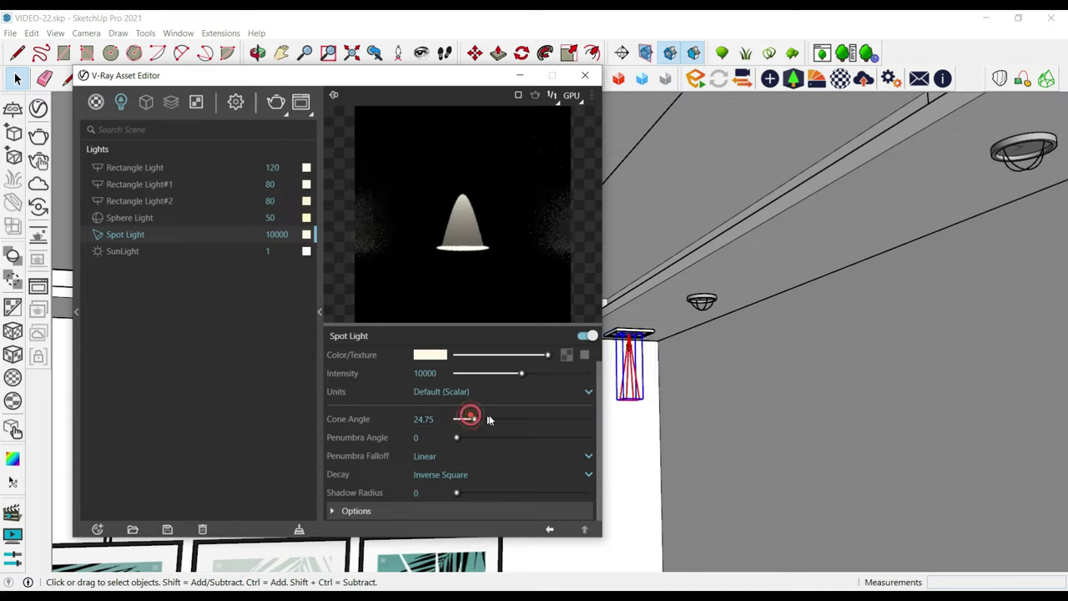
left_click(504, 420)
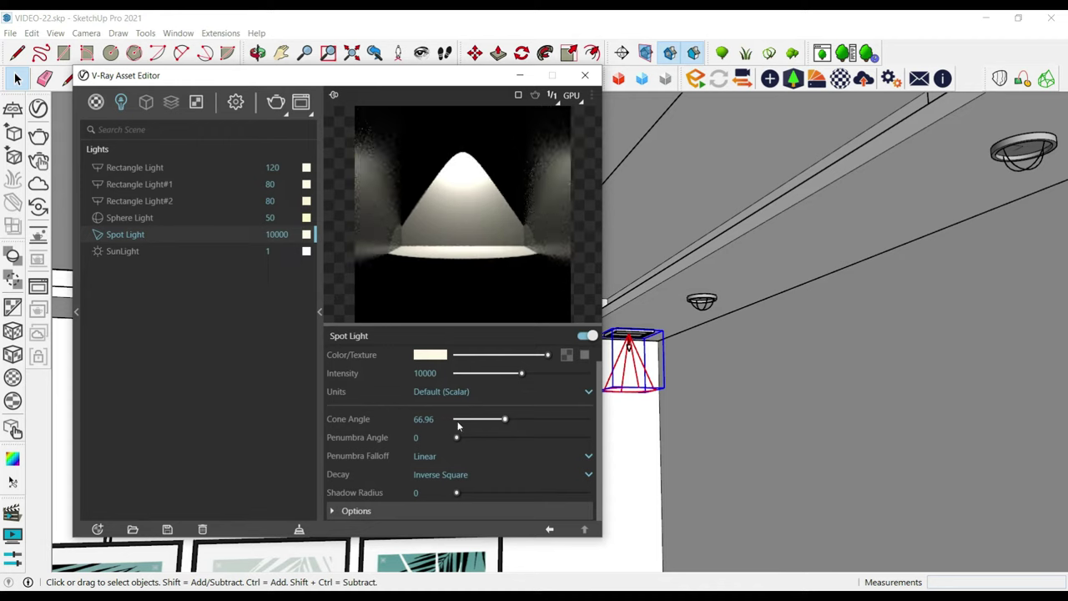
Step: Expand and collapse the spot light Options, then close the Asset Editor
left_click(358, 509)
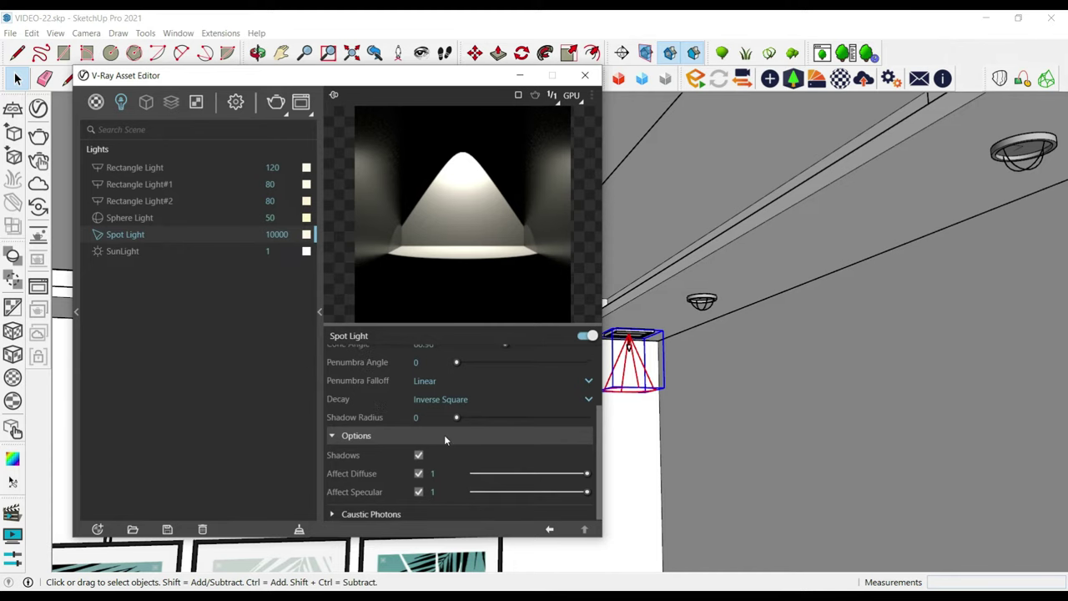
scroll(443, 436, "up", 2)
scroll(371, 482, "down", 1)
left_click(369, 457)
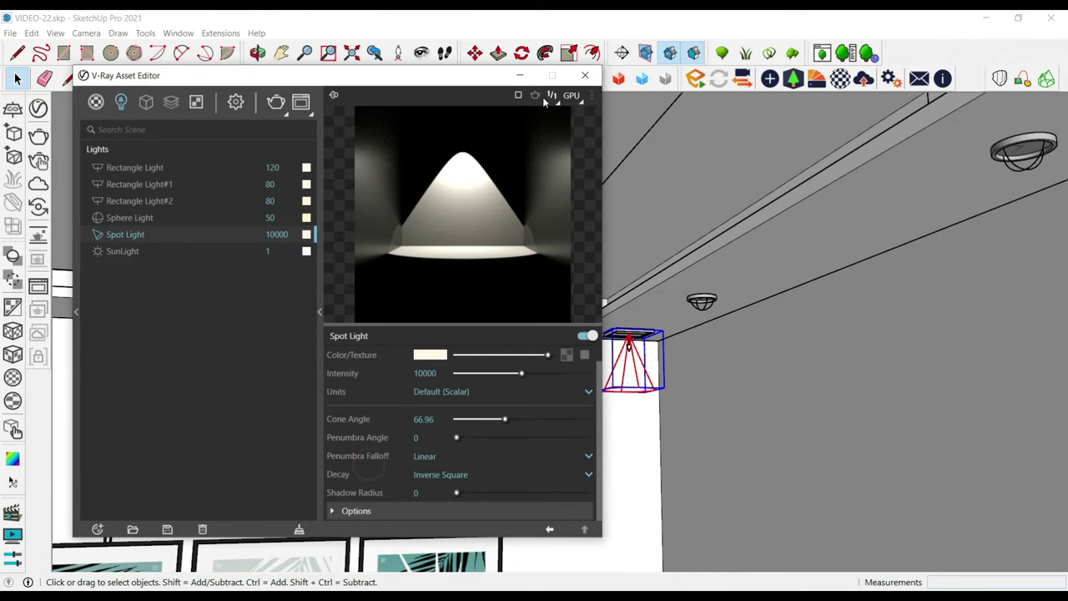
left_click(594, 77)
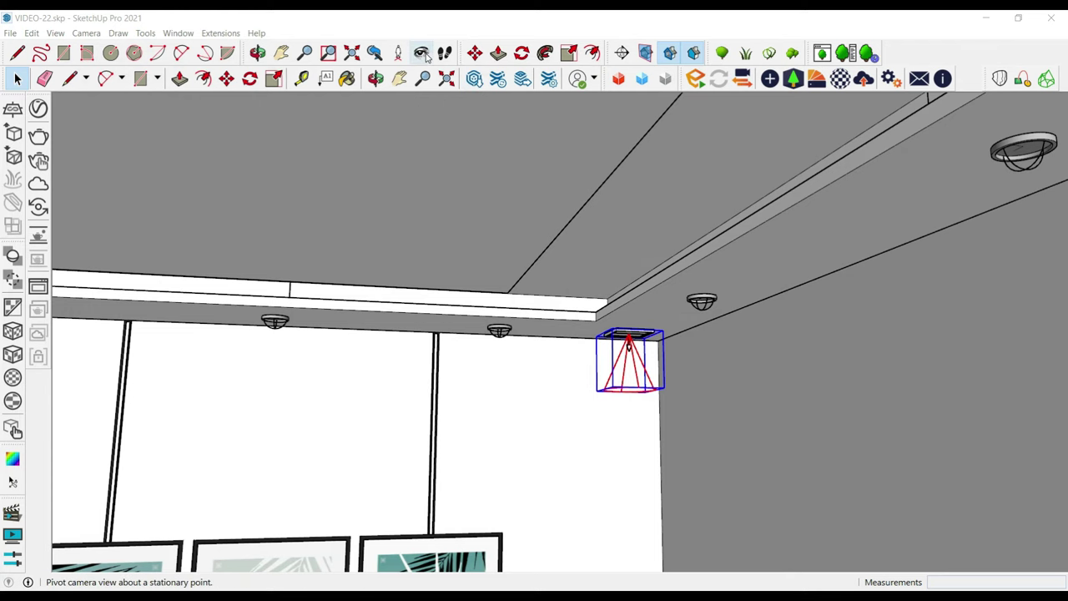
Step: Turn the view with Look Around to face the picture wall
left_click(421, 52)
left_click_drag(544, 341, 550, 307)
scroll(488, 444, "down", 3)
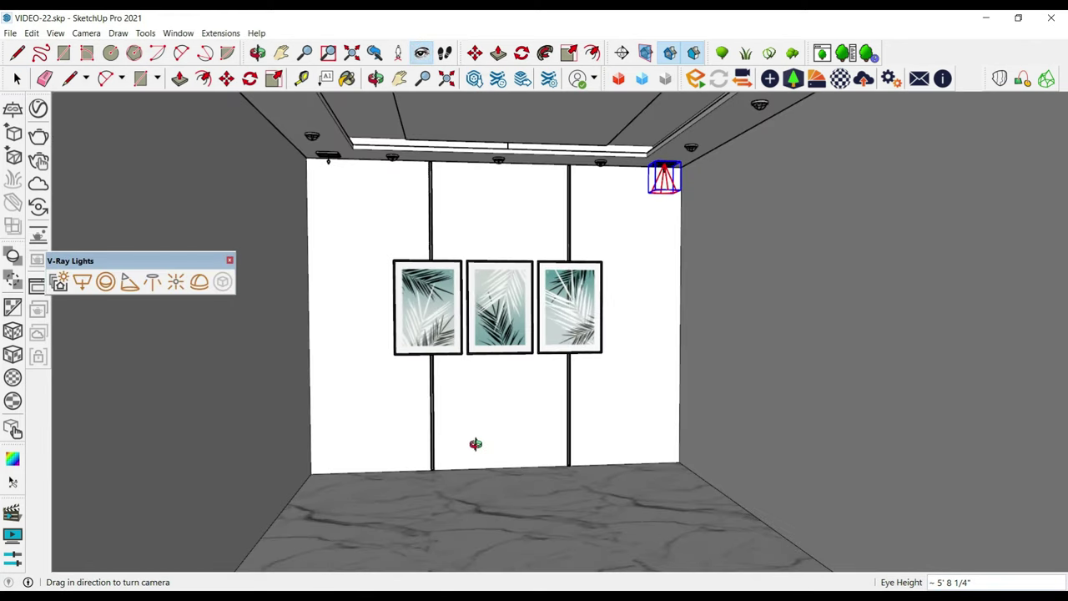
scroll(476, 425, "up", 3)
scroll(481, 418, "down", 2)
scroll(477, 409, "down", 2)
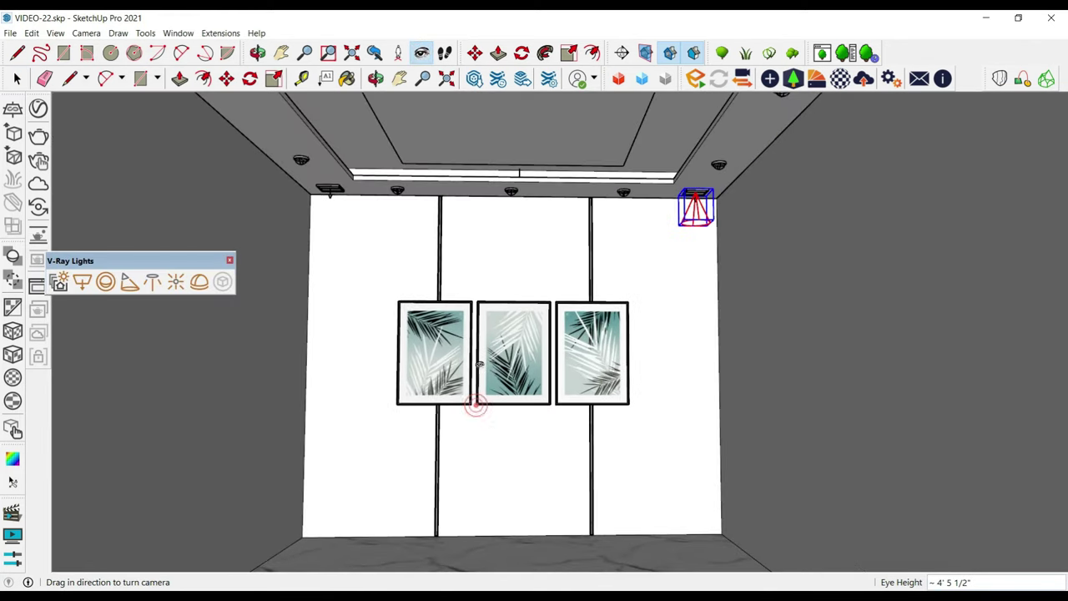
scroll(479, 376, "up", 1)
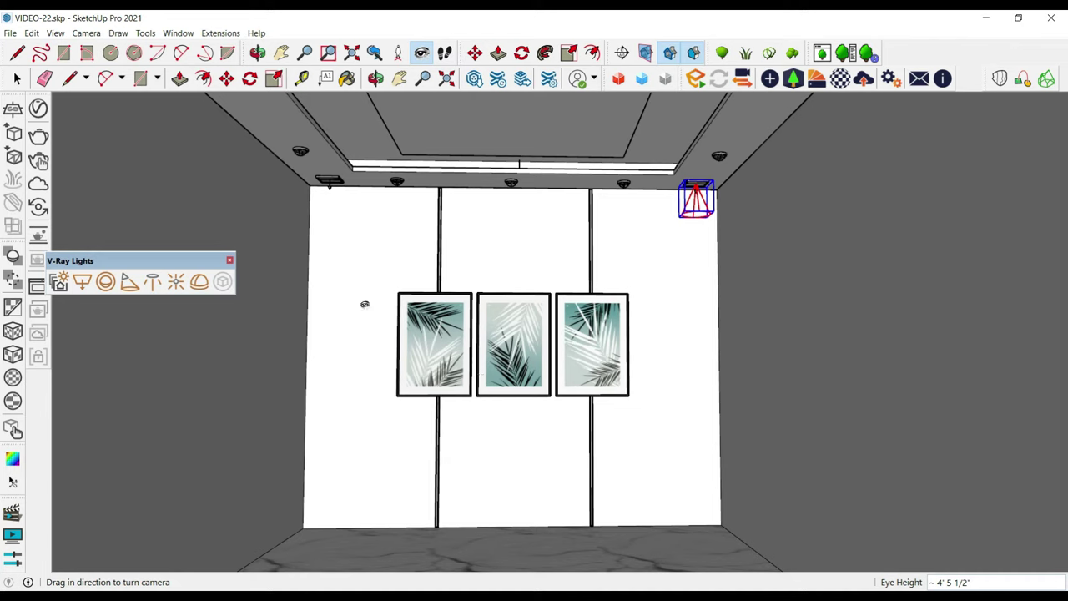
Step: Run a quick V-Ray test render, stop it, and minimize the Frame Buffer
left_click(39, 138)
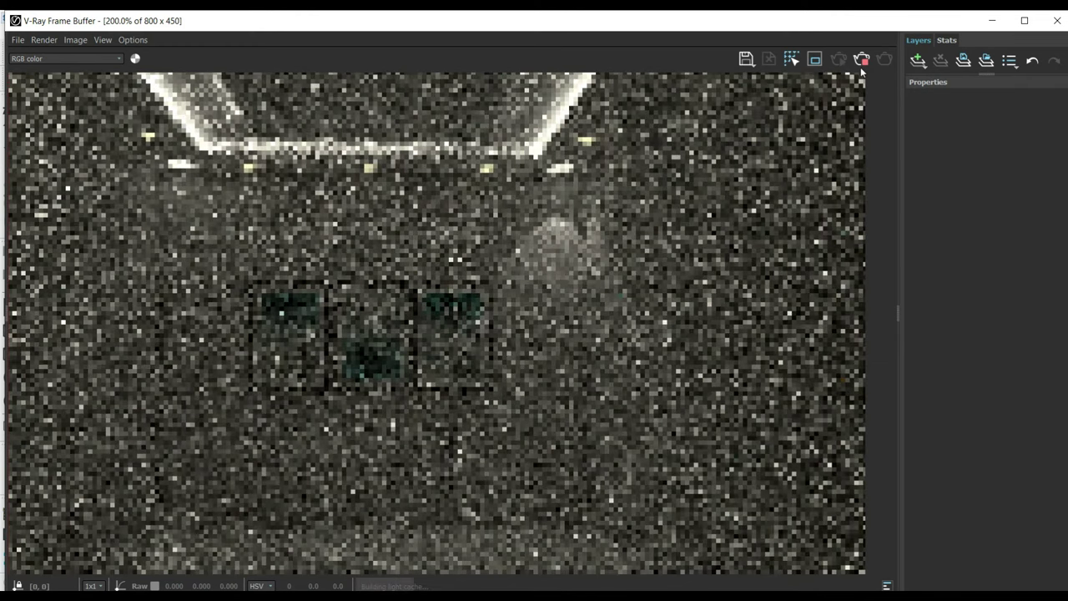
left_click(864, 65)
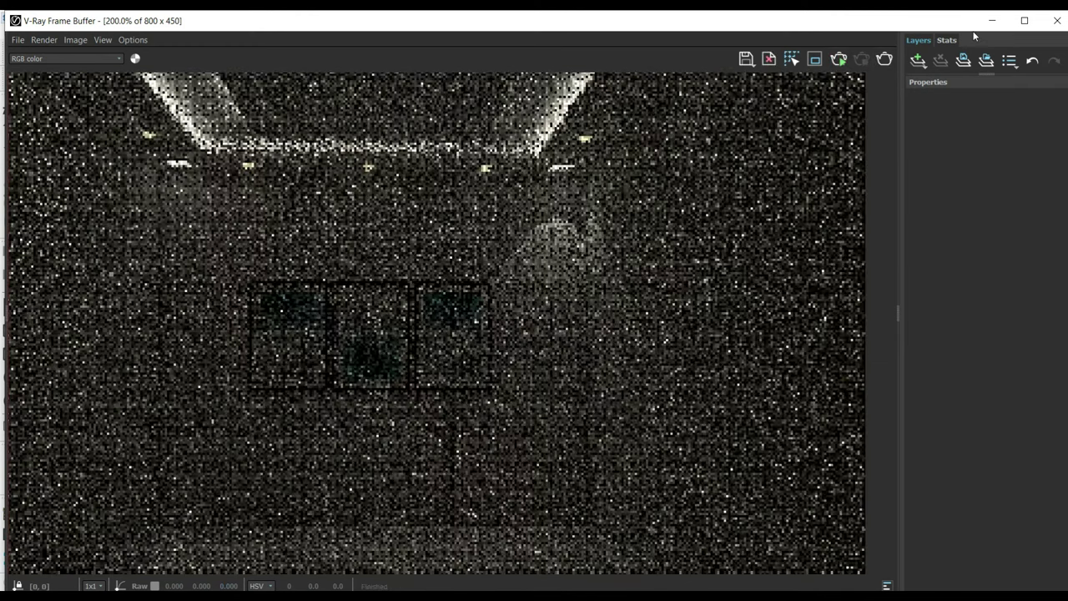
left_click(992, 20)
Step: Select the corner spot light and Paste In Place a copy from the Edit menu
scroll(693, 196, "up", 3)
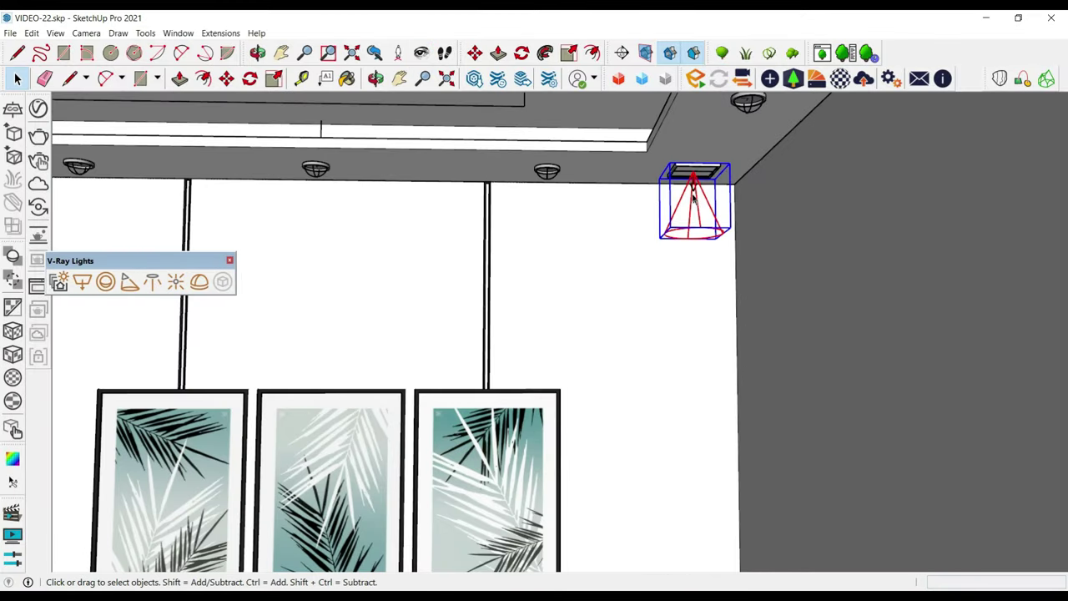
scroll(693, 196, "up", 2)
scroll(709, 156, "up", 3)
scroll(709, 156, "up", 2)
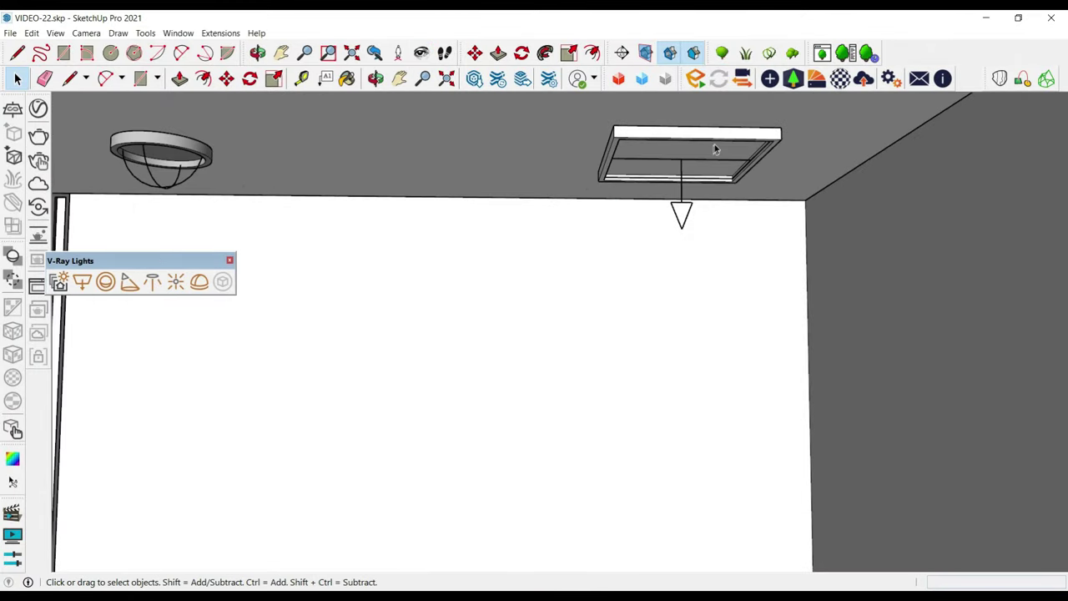
scroll(714, 145, "down", 3)
left_click(714, 143)
scroll(797, 248, "down", 3)
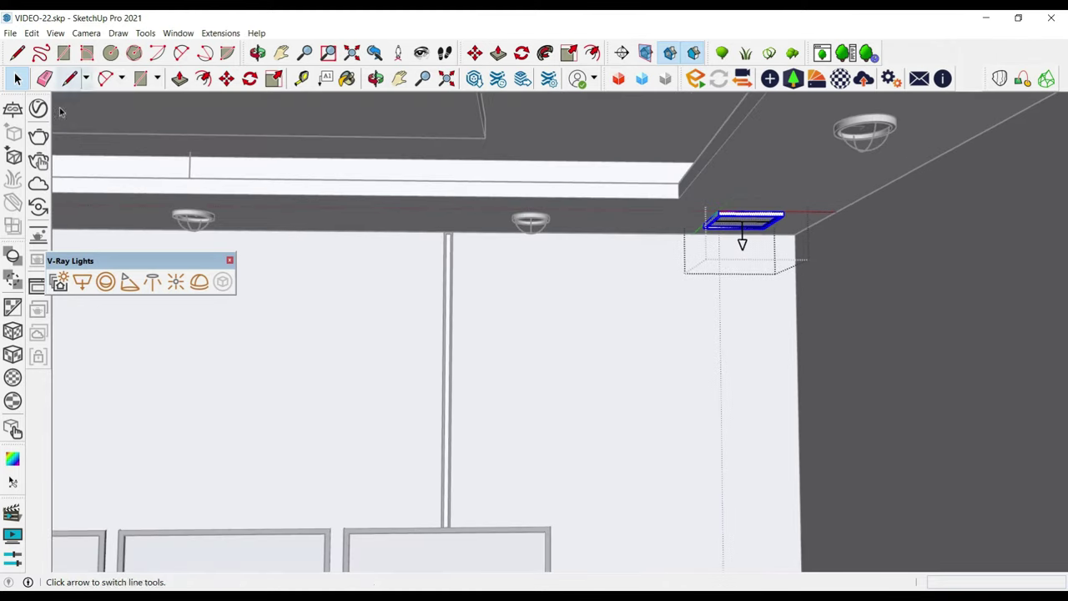
left_click(32, 33)
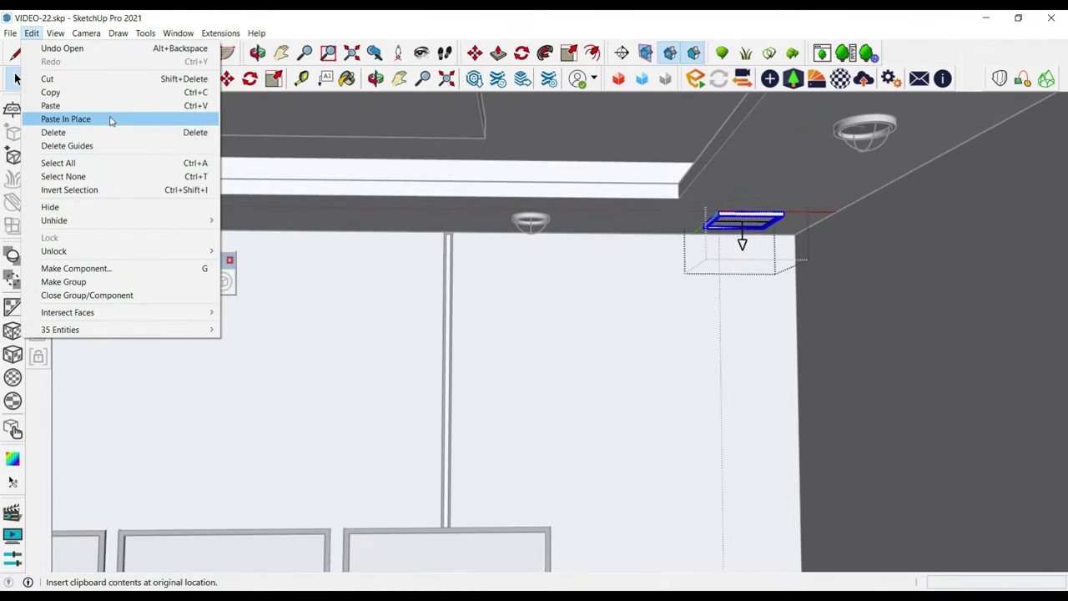
left_click(111, 121)
Step: Turn the view to show the ceiling and both picture-wall corner lights
scroll(565, 272, "down", 2)
scroll(674, 255, "down", 2)
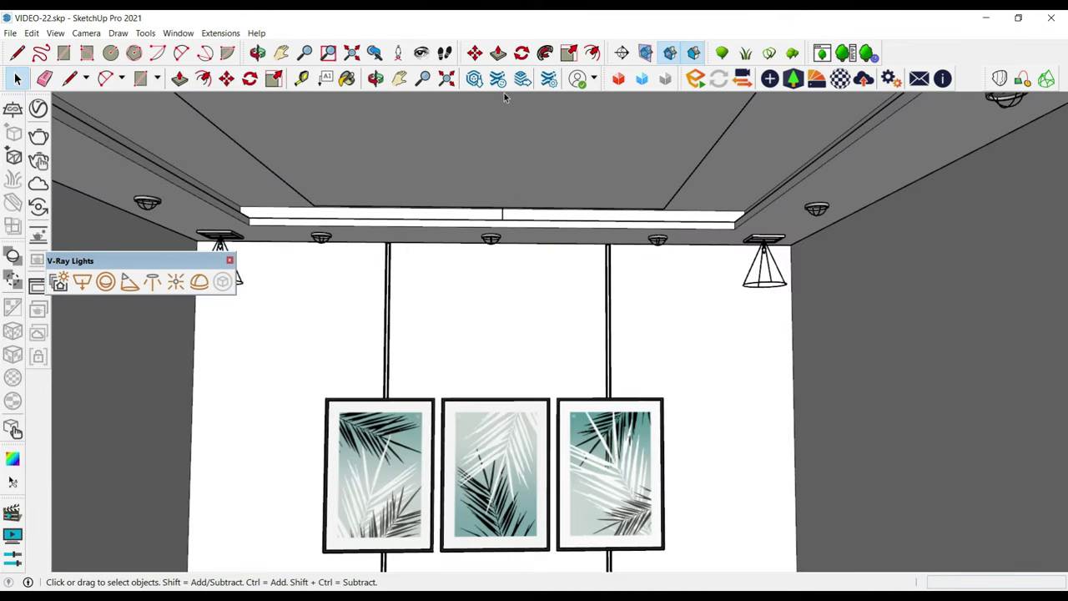
left_click(421, 52)
left_click_drag(659, 329, 644, 406)
middle_click_drag(644, 405, 665, 353)
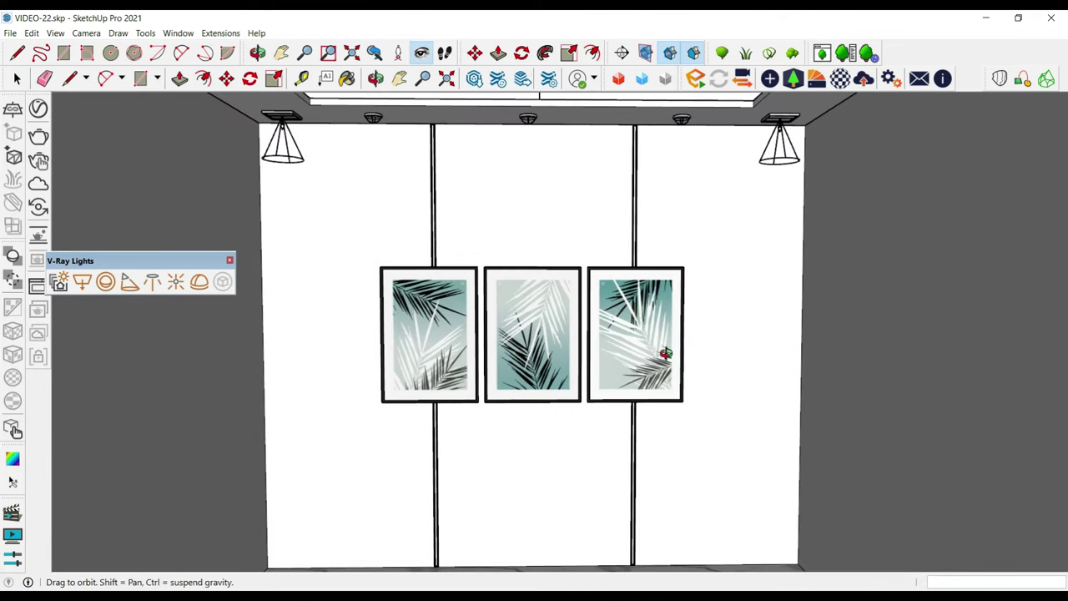
scroll(690, 423, "down", 3)
mouse_move(689, 422)
middle_mouse_down()
mouse_move(692, 400)
mouse_move(706, 429)
middle_mouse_up()
key("space")
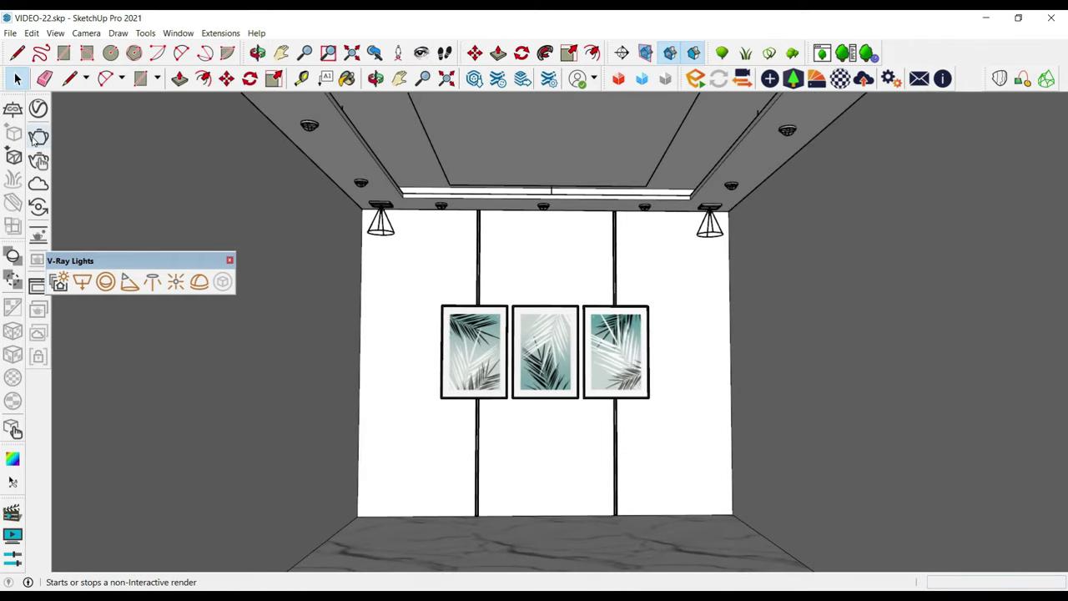
left_click(35, 139)
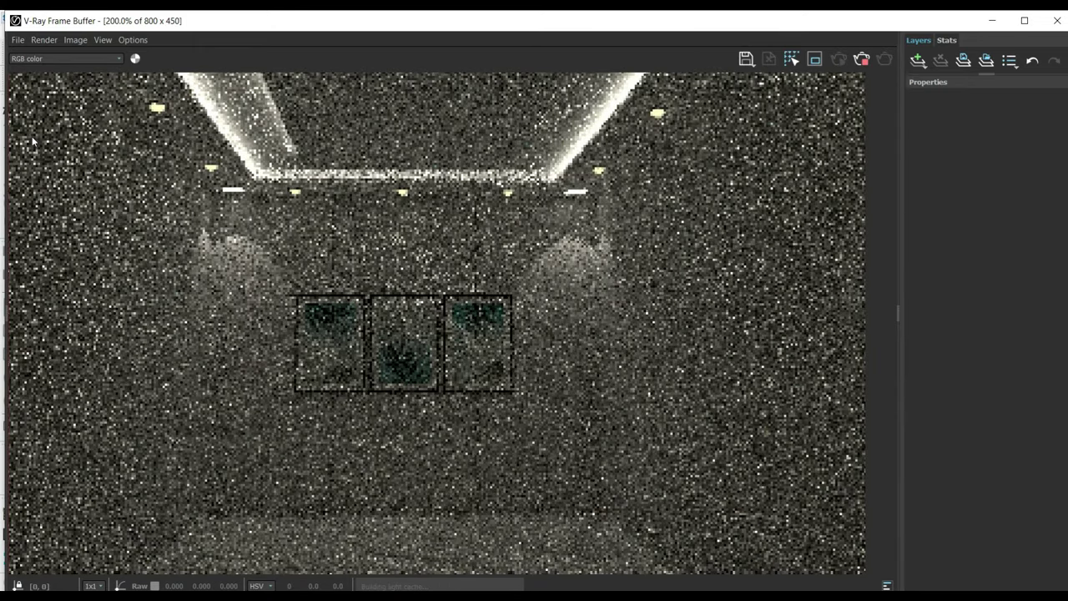
double_click(385, 316)
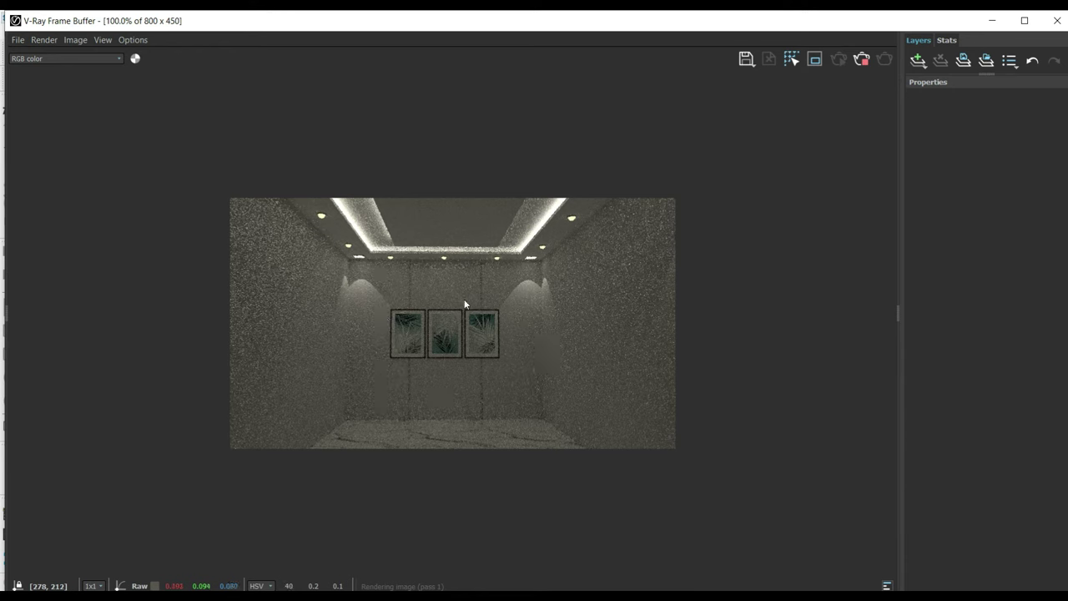
scroll(465, 302, "up", 2)
scroll(191, 267, "up", 2)
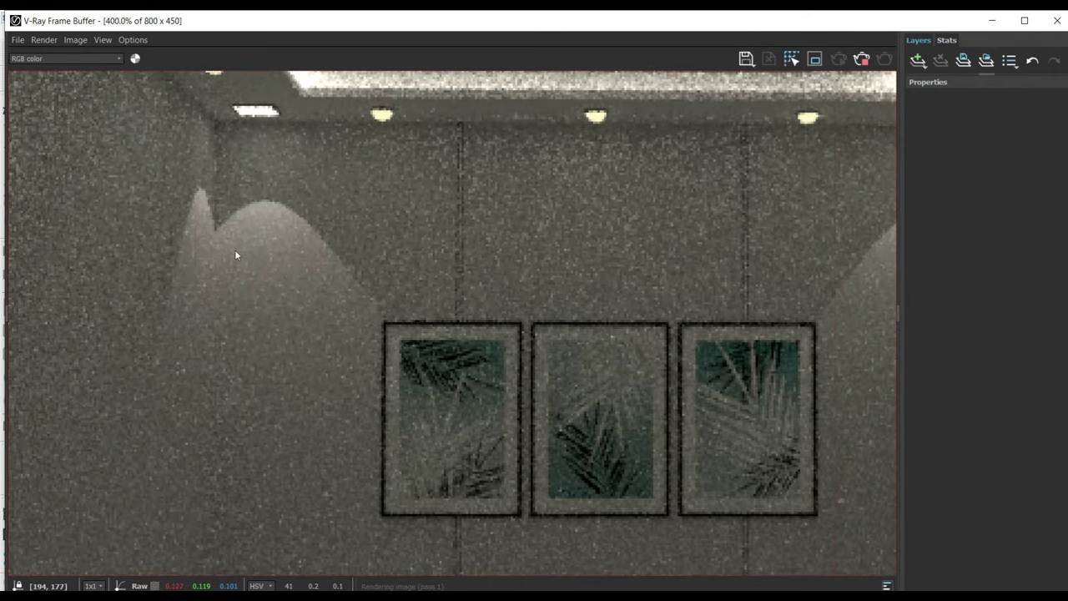
scroll(293, 232, "down", 2)
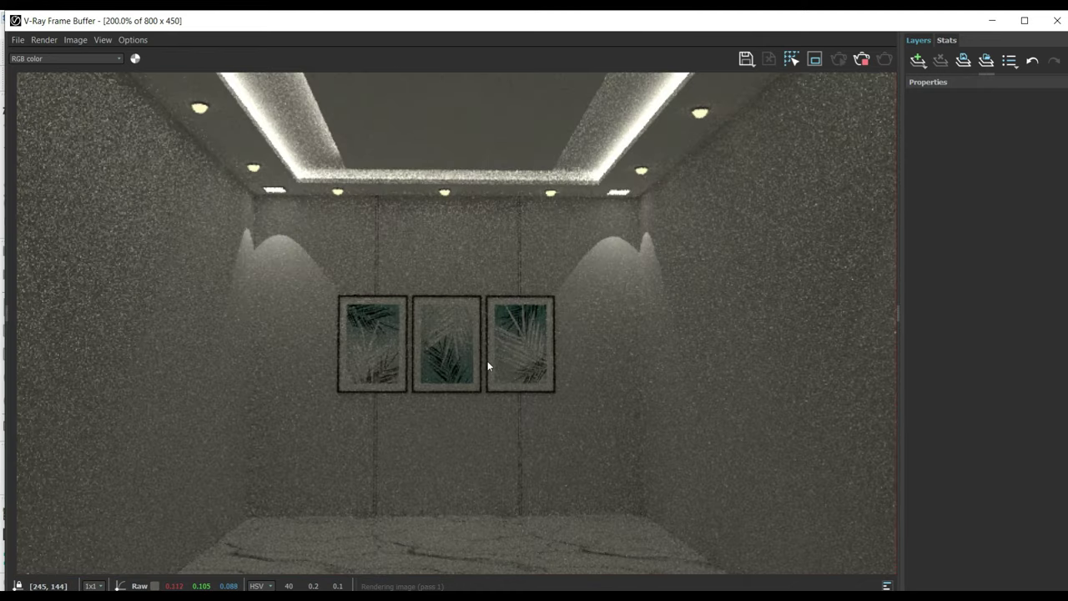
scroll(619, 546, "up", 3)
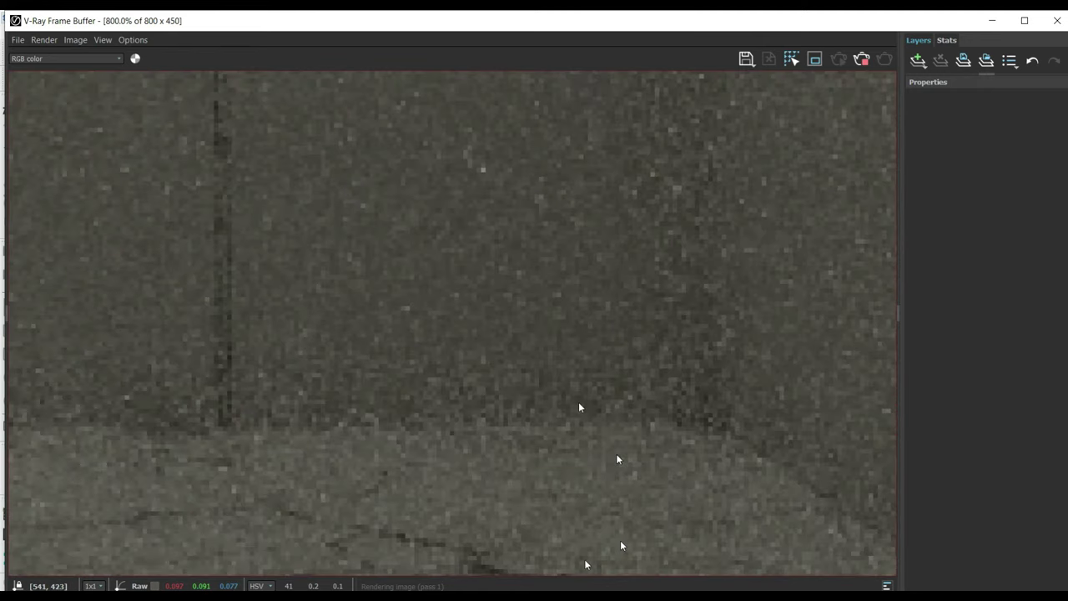
scroll(620, 546, "down", 3)
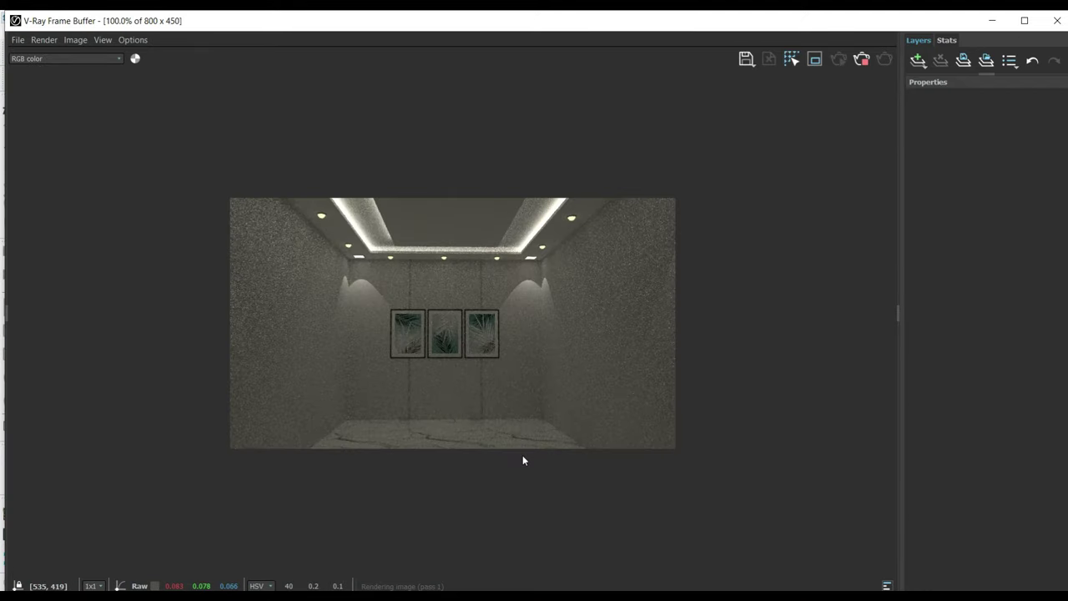
scroll(523, 460, "up", 1)
scroll(539, 489, "up", 1)
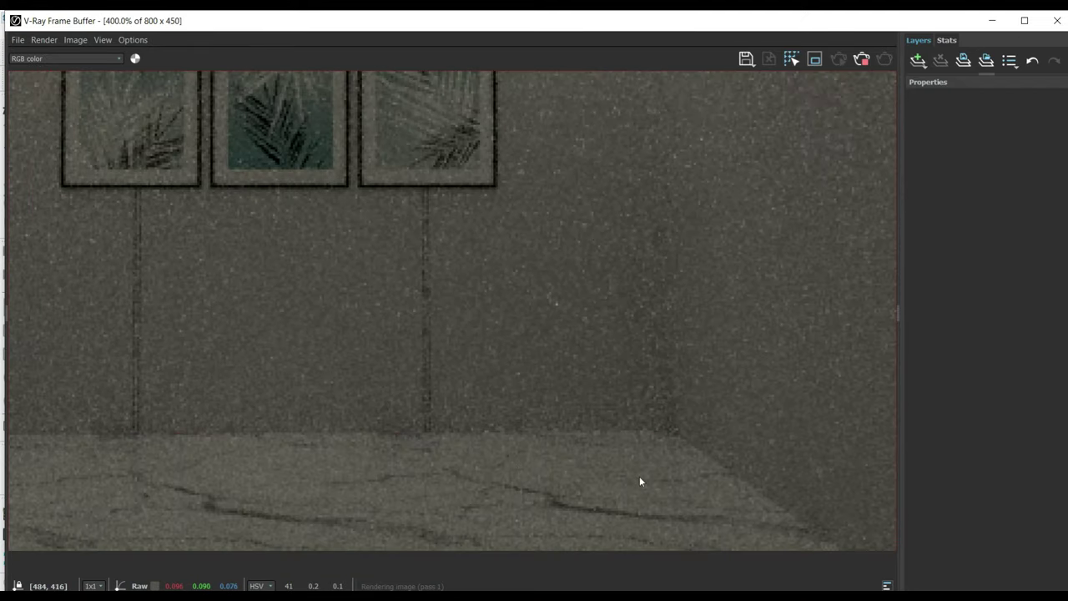
scroll(467, 489, "down", 1)
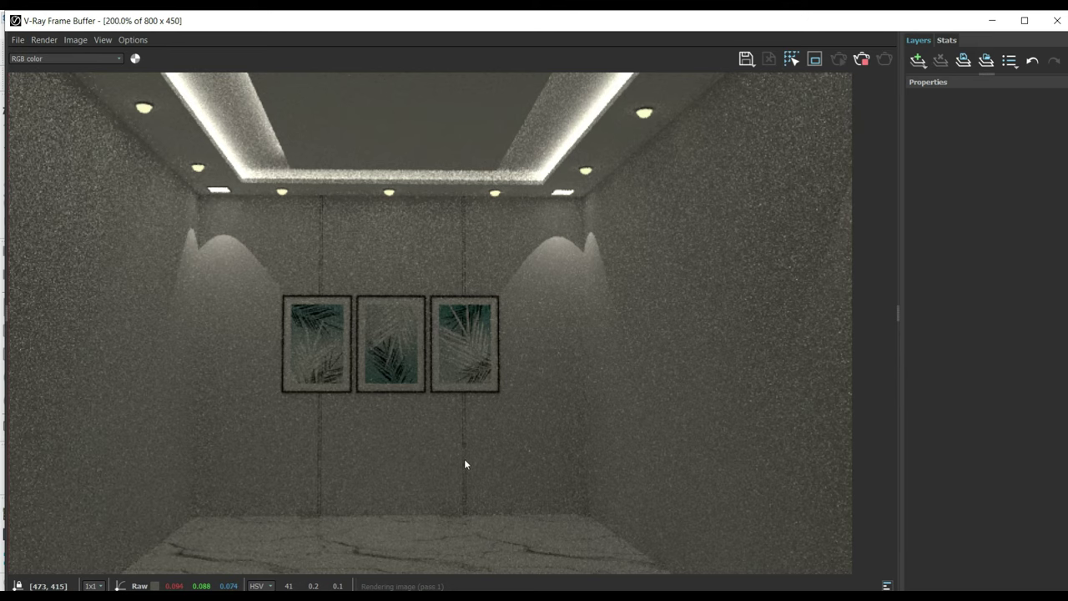
scroll(466, 451, "down", 1)
scroll(374, 451, "up", 1)
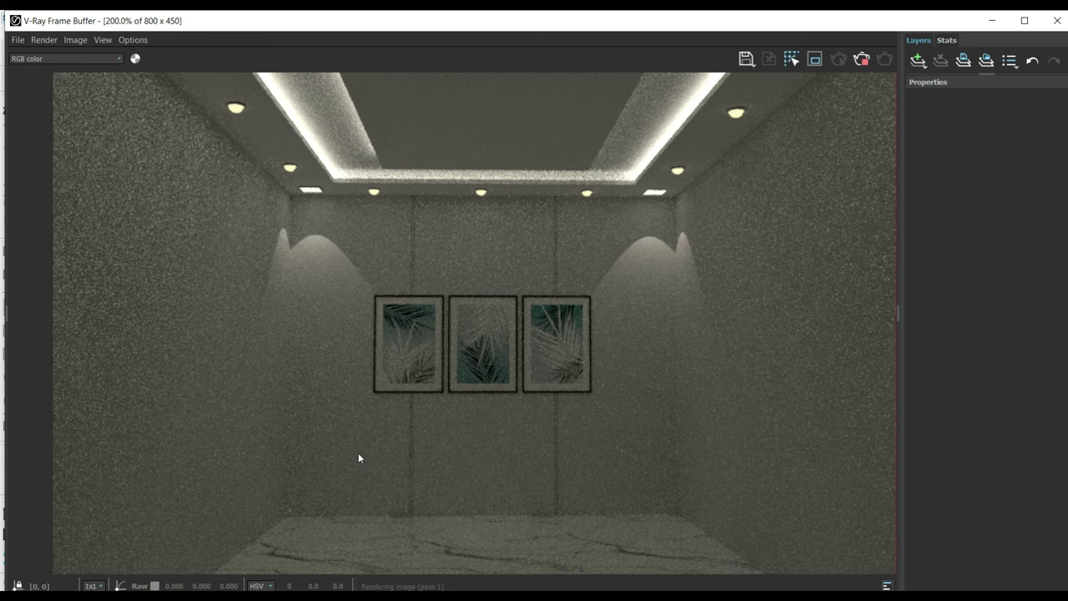
double_click(397, 401)
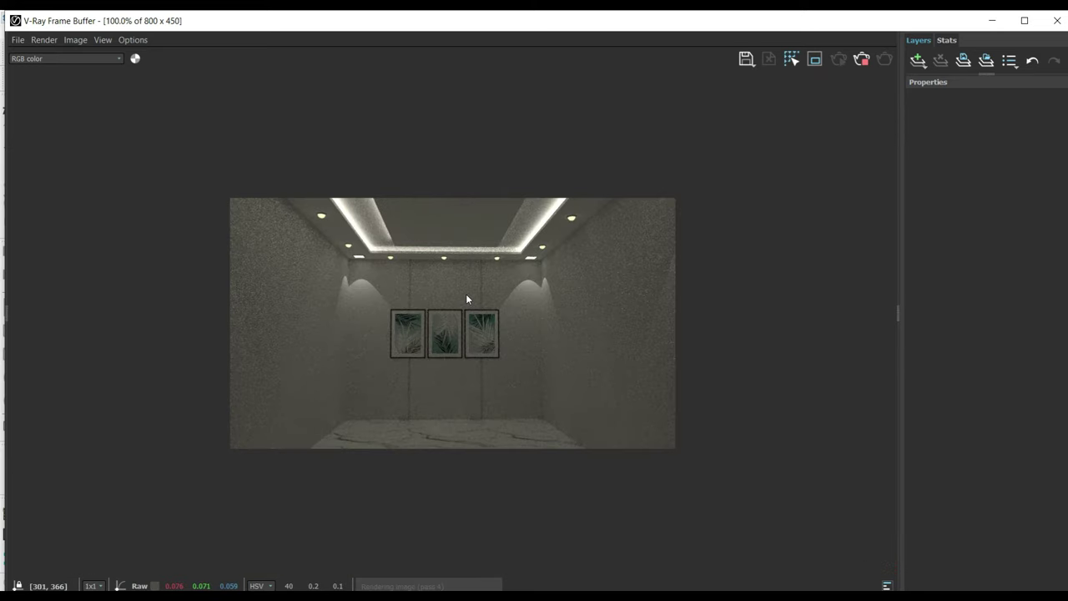
left_click(1057, 20)
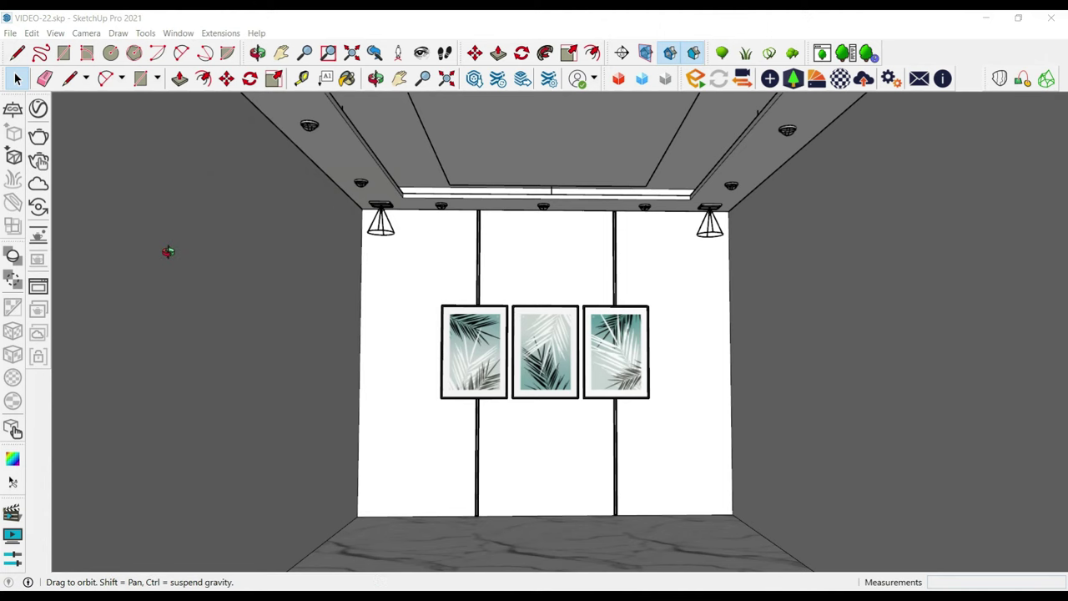
middle_click_drag(167, 252, 167, 247)
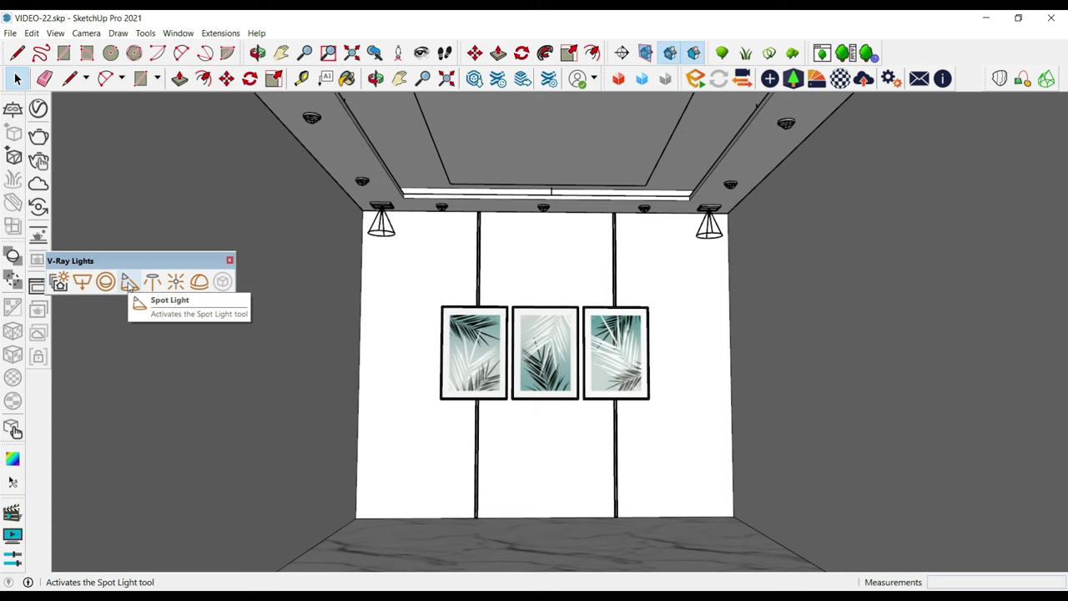
left_click(129, 285)
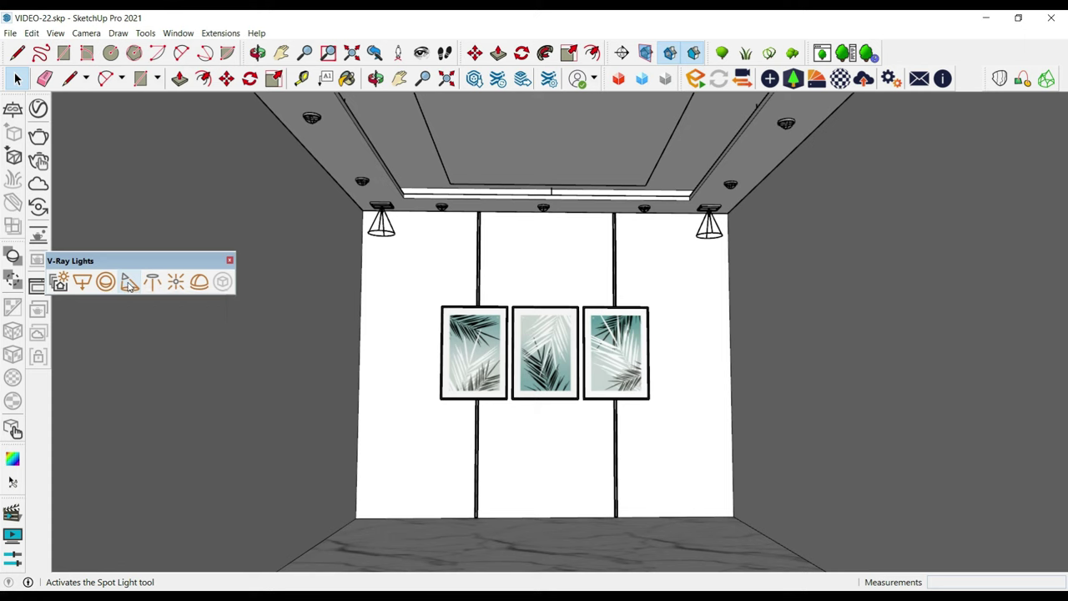